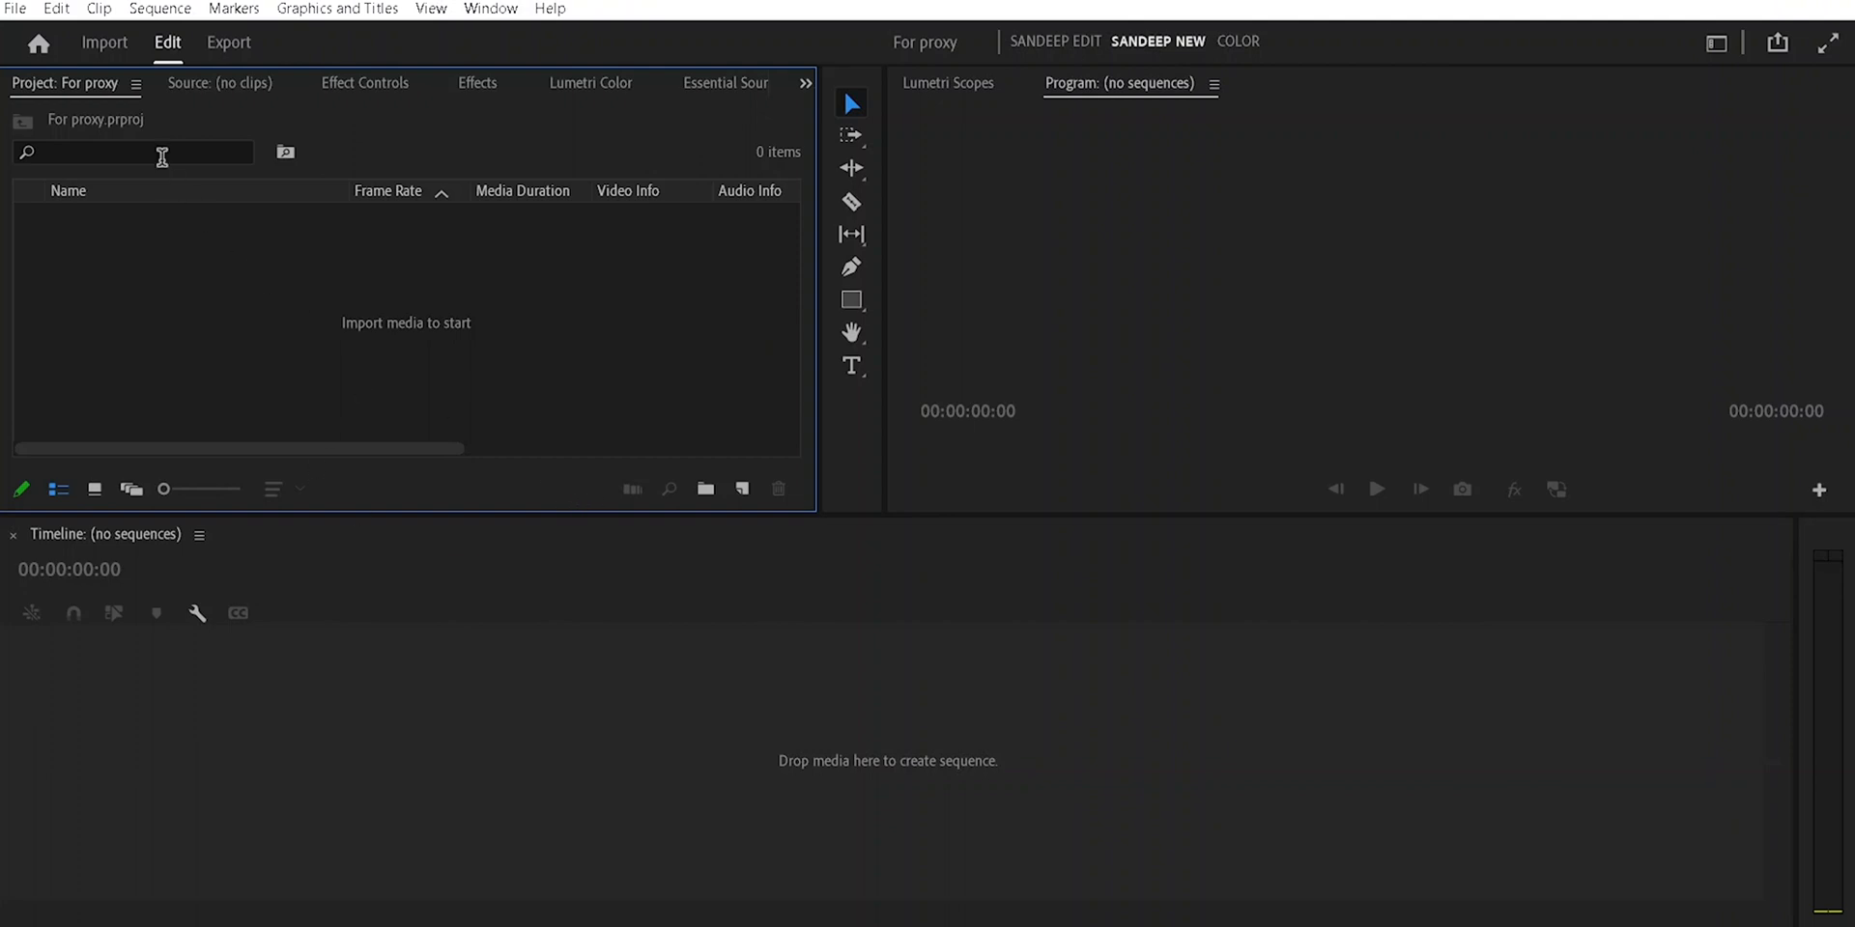
Enable ingest for the For proxy project, set to Copy with the Copy With MD5 Verification preset, and apply the project settings
{"action": "left_click", "coordinate": [17, 12]}
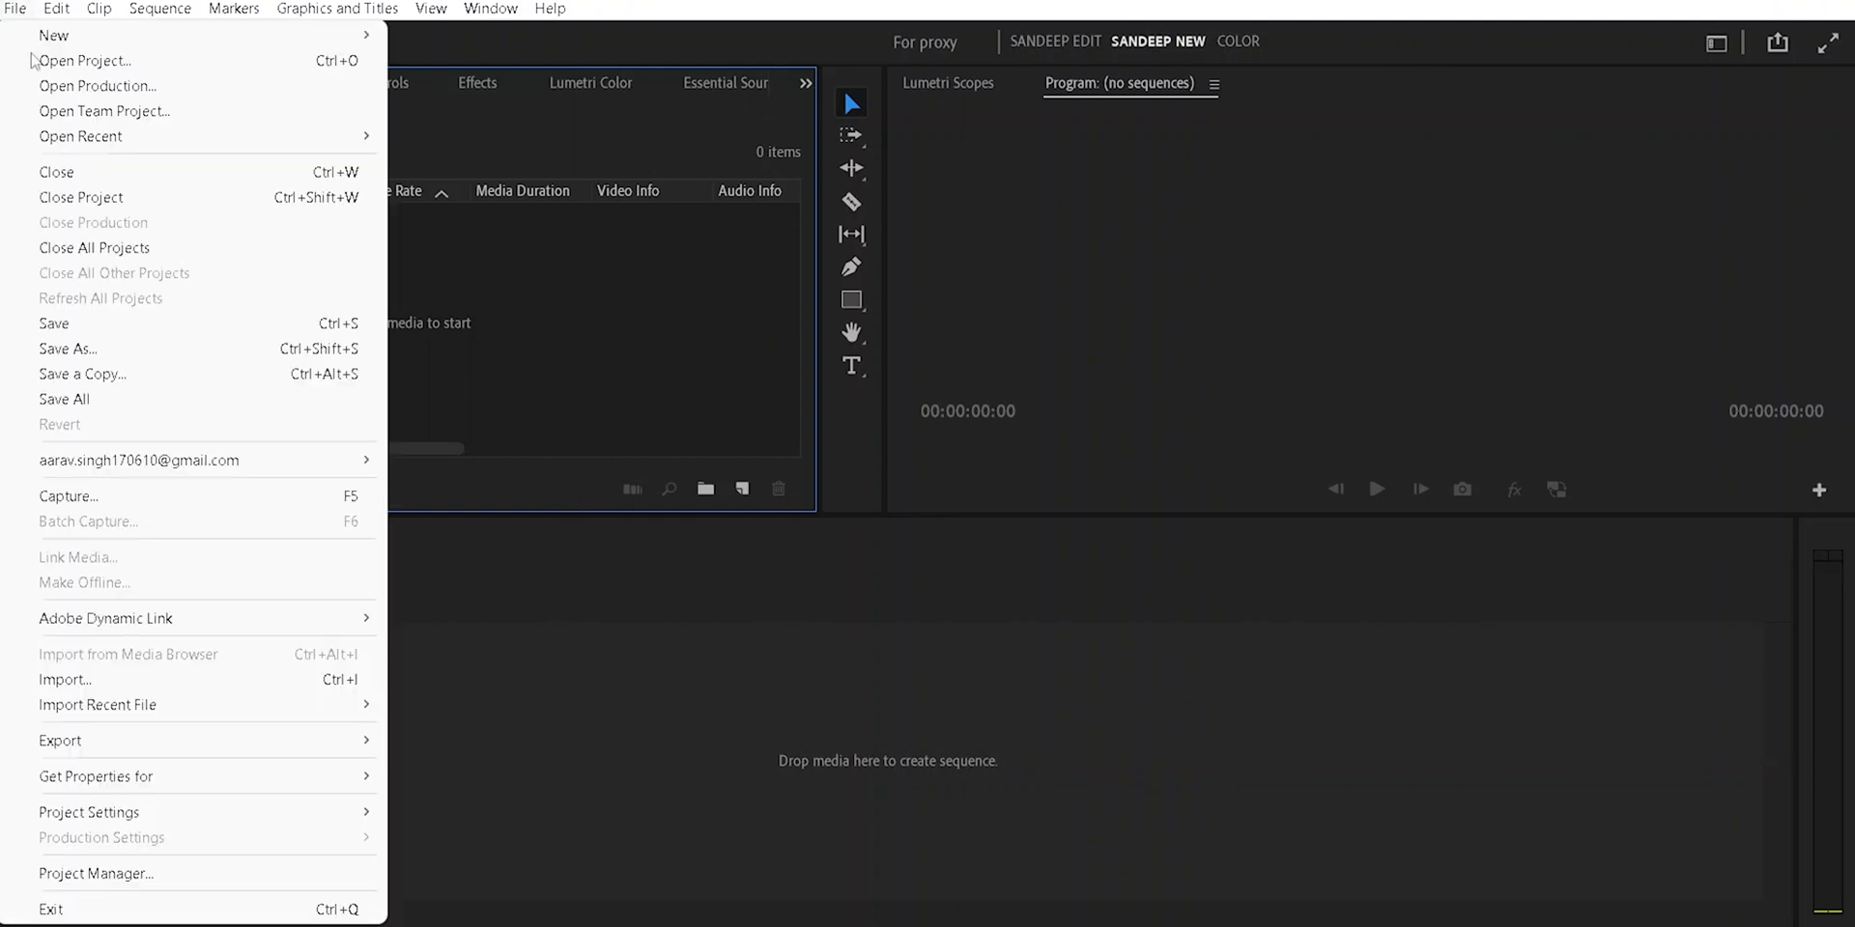
{"action": "mouse_move", "coordinate": [278, 816]}
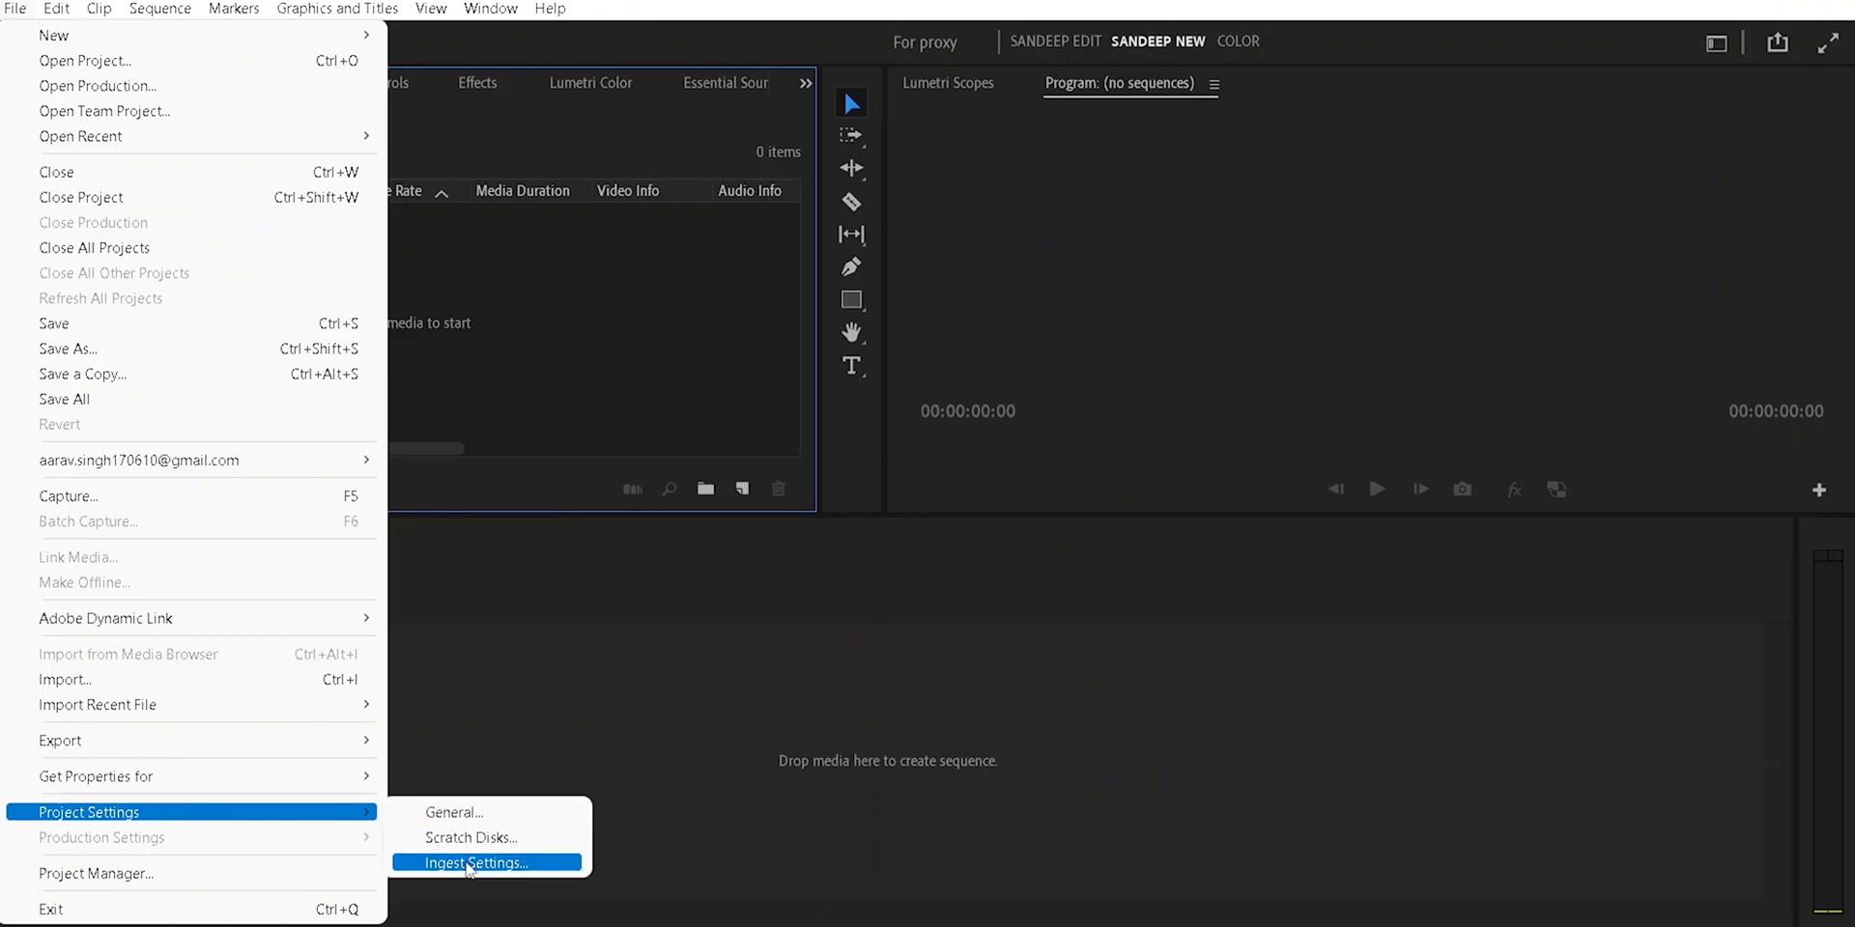
{"action": "left_click", "coordinate": [468, 863]}
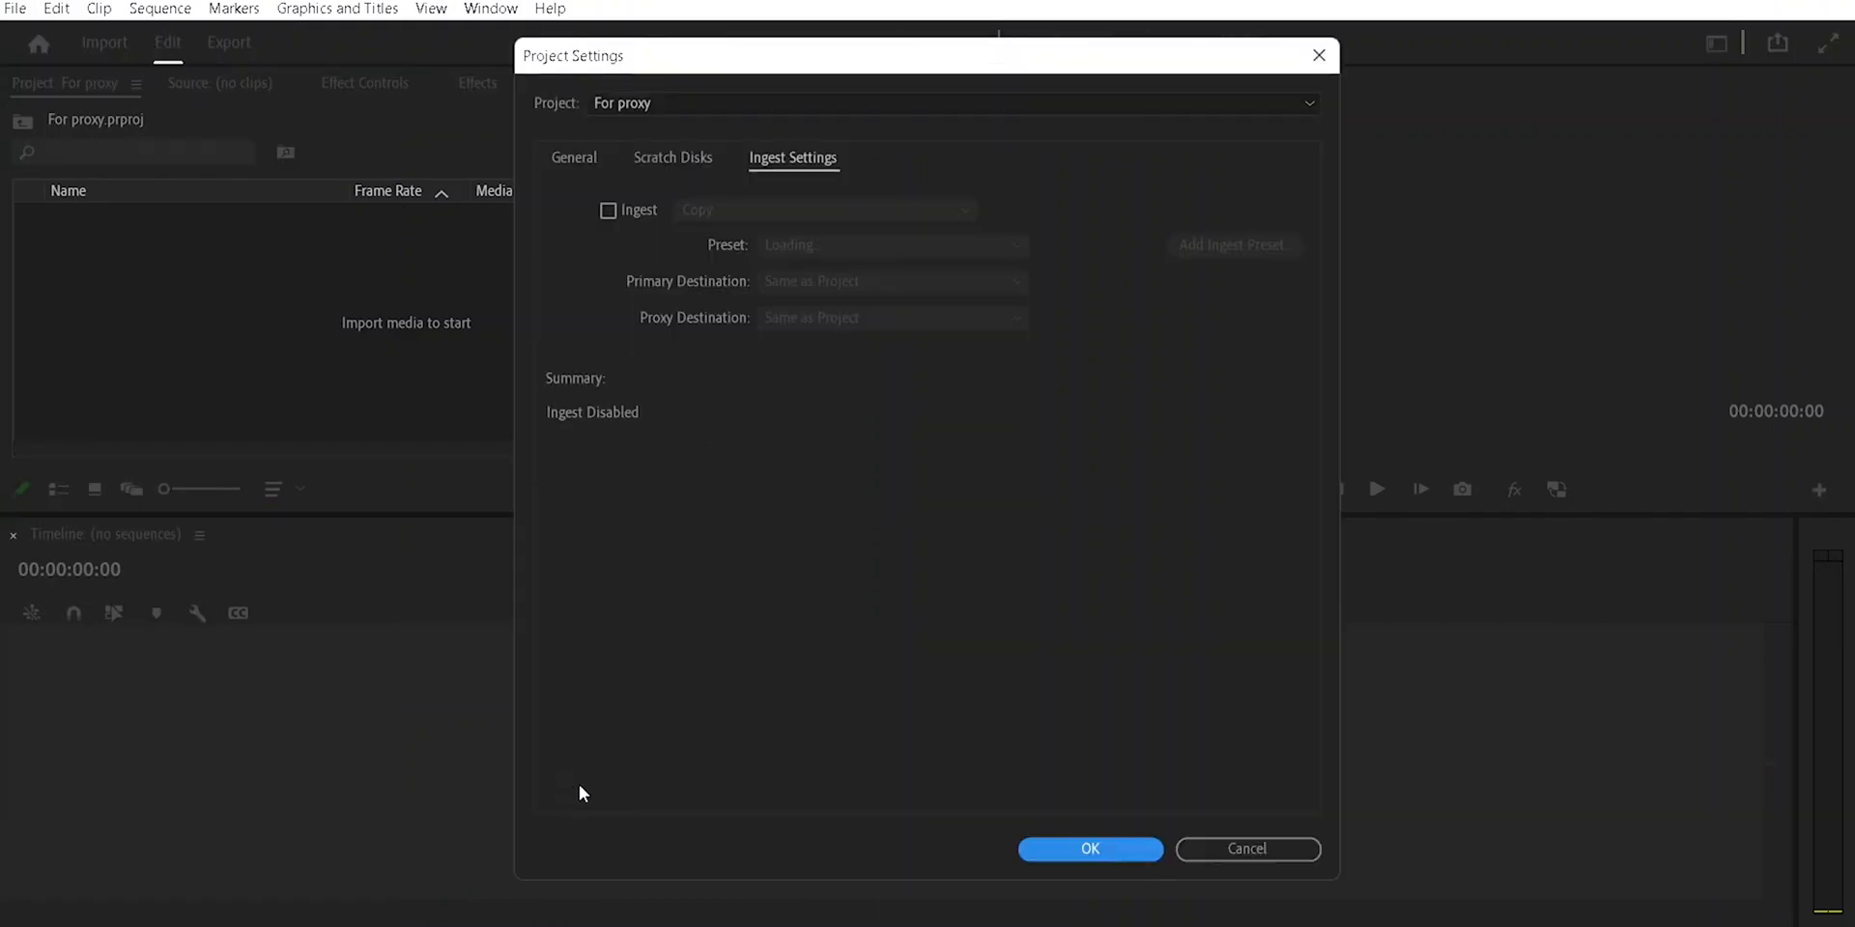
{"action": "left_click", "coordinate": [608, 217]}
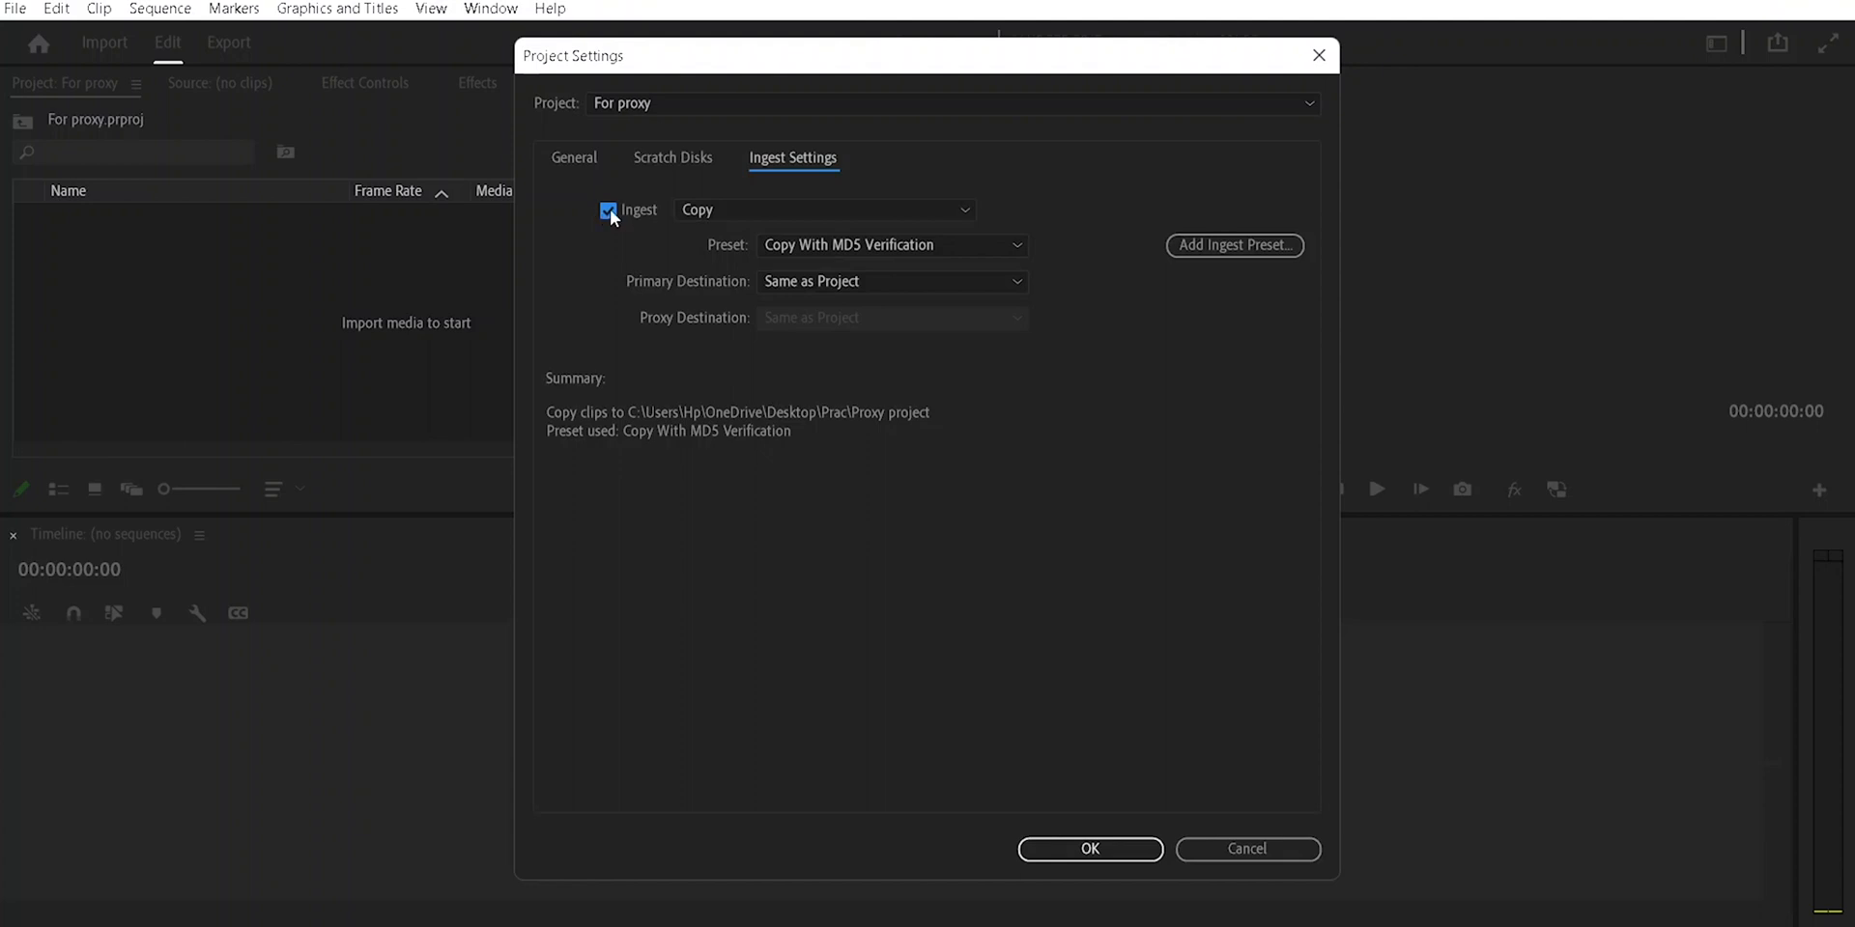
{"action": "left_click", "coordinate": [778, 213]}
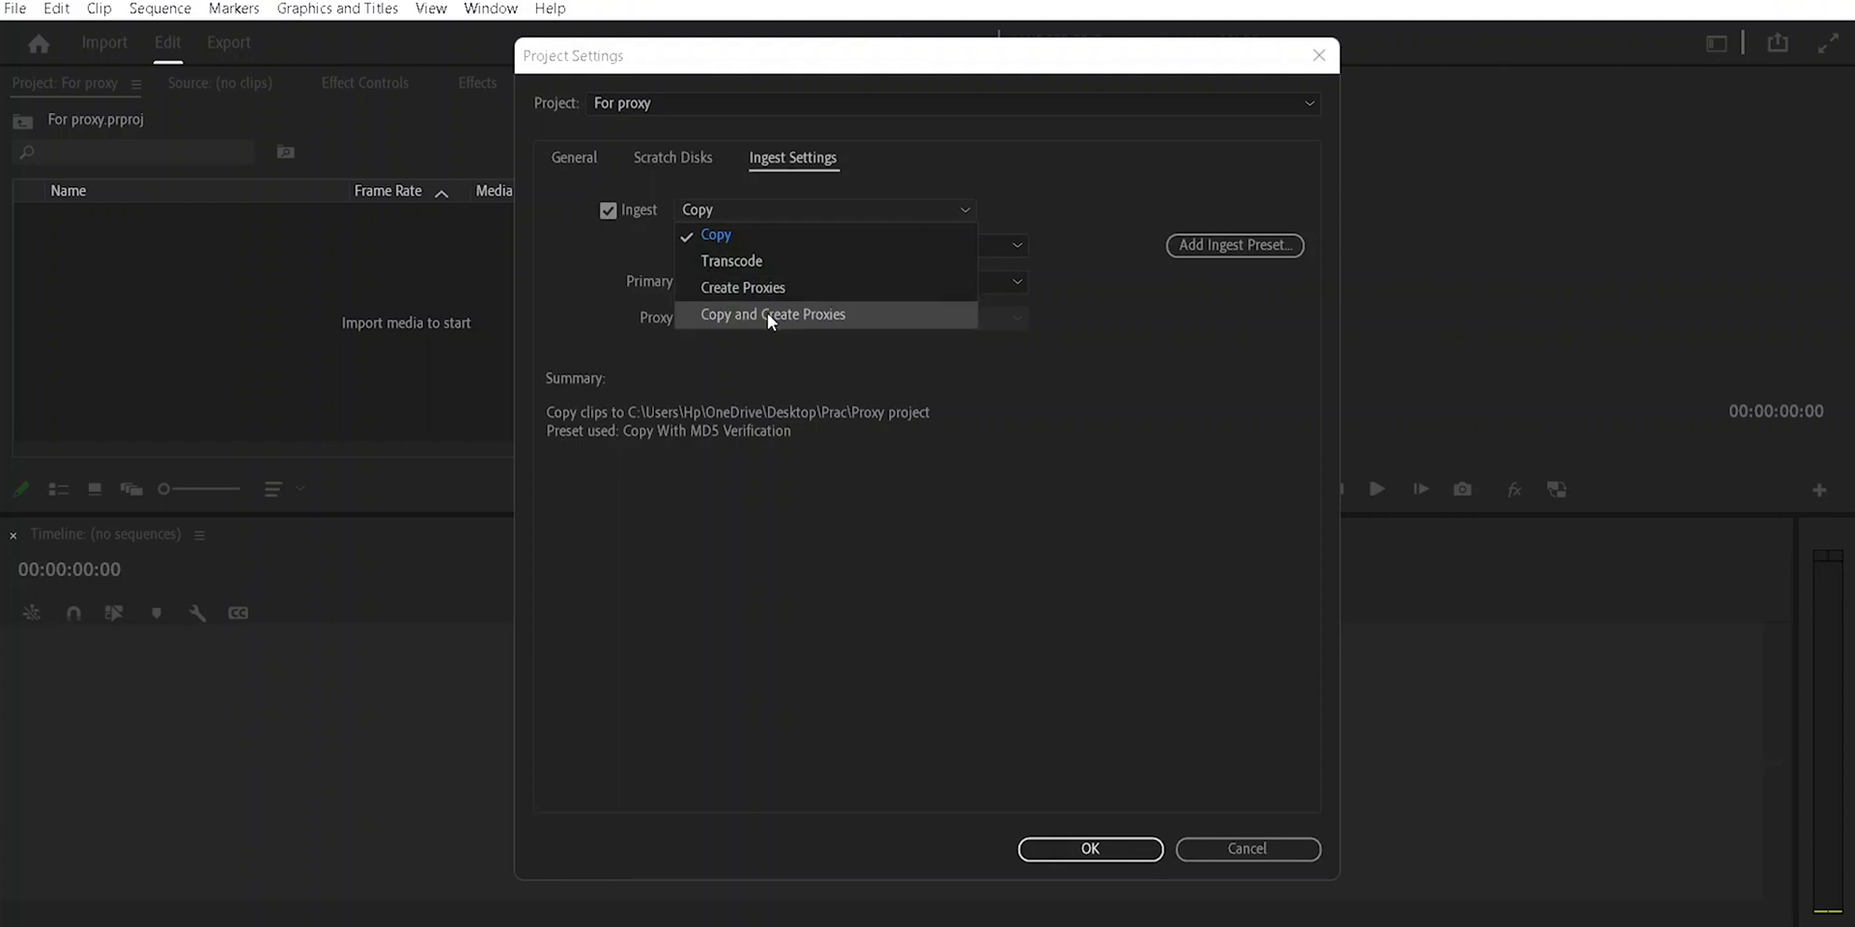
{"action": "left_click", "coordinate": [761, 240]}
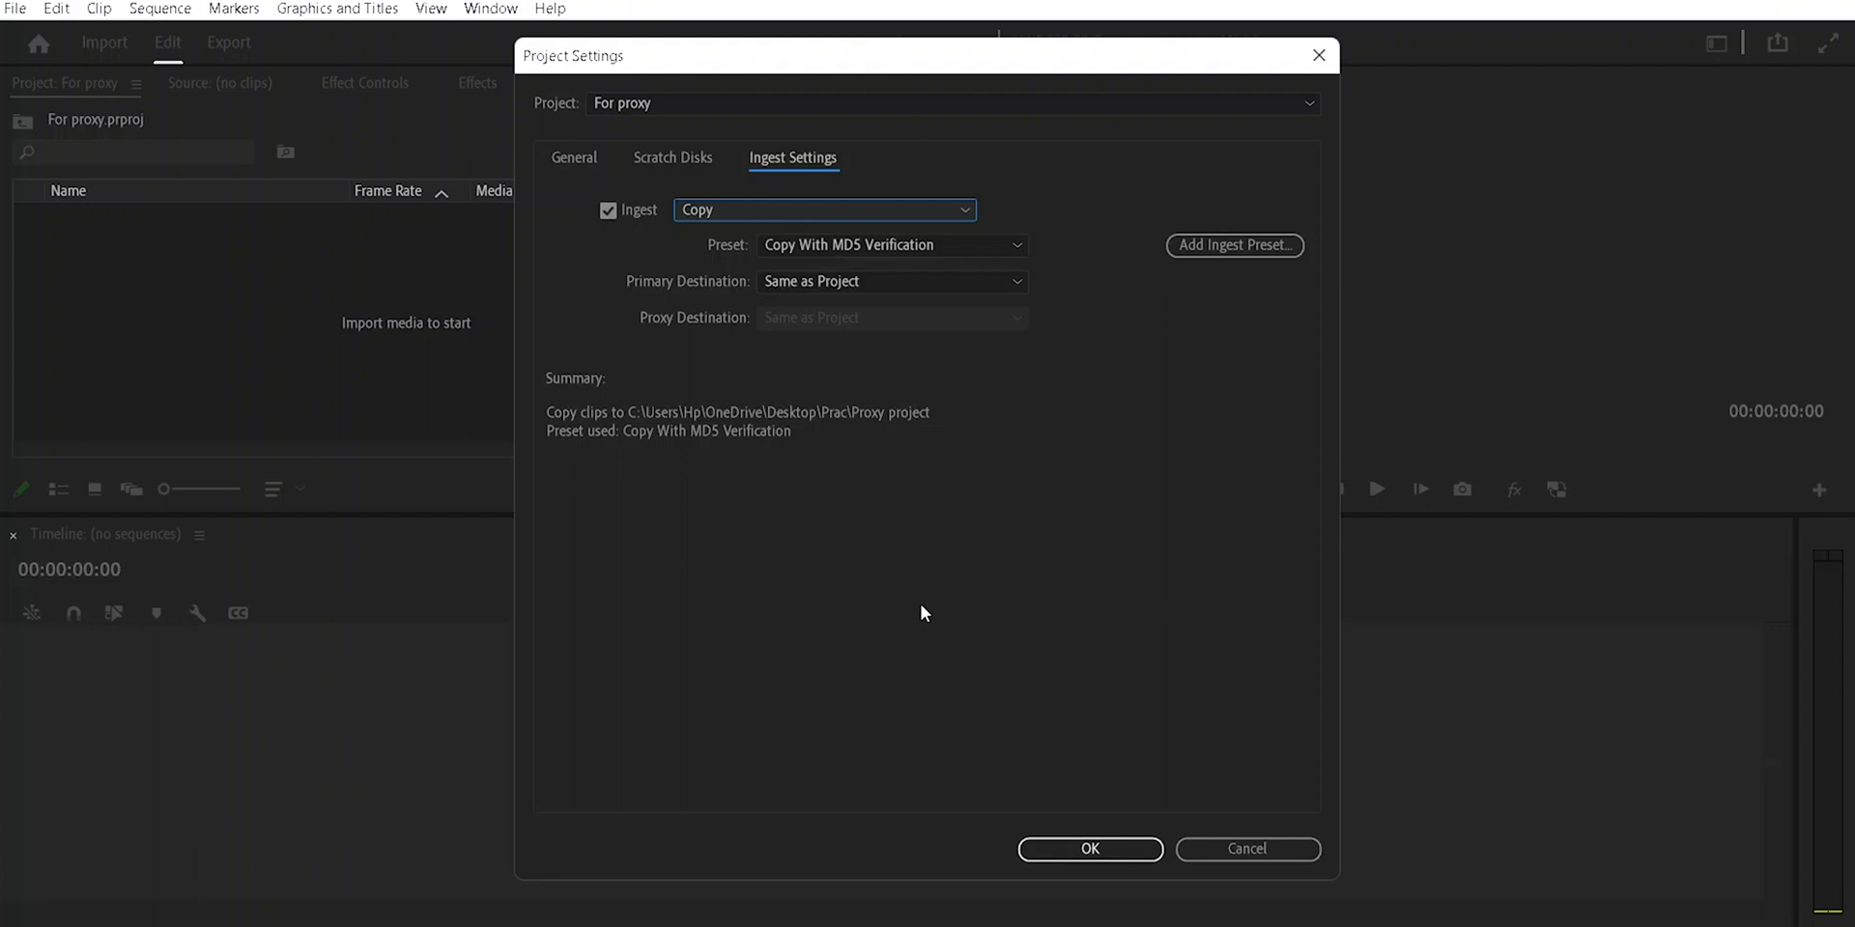
{"action": "left_click", "coordinate": [732, 210]}
{"action": "left_click", "coordinate": [722, 237]}
{"action": "left_click", "coordinate": [1089, 847]}
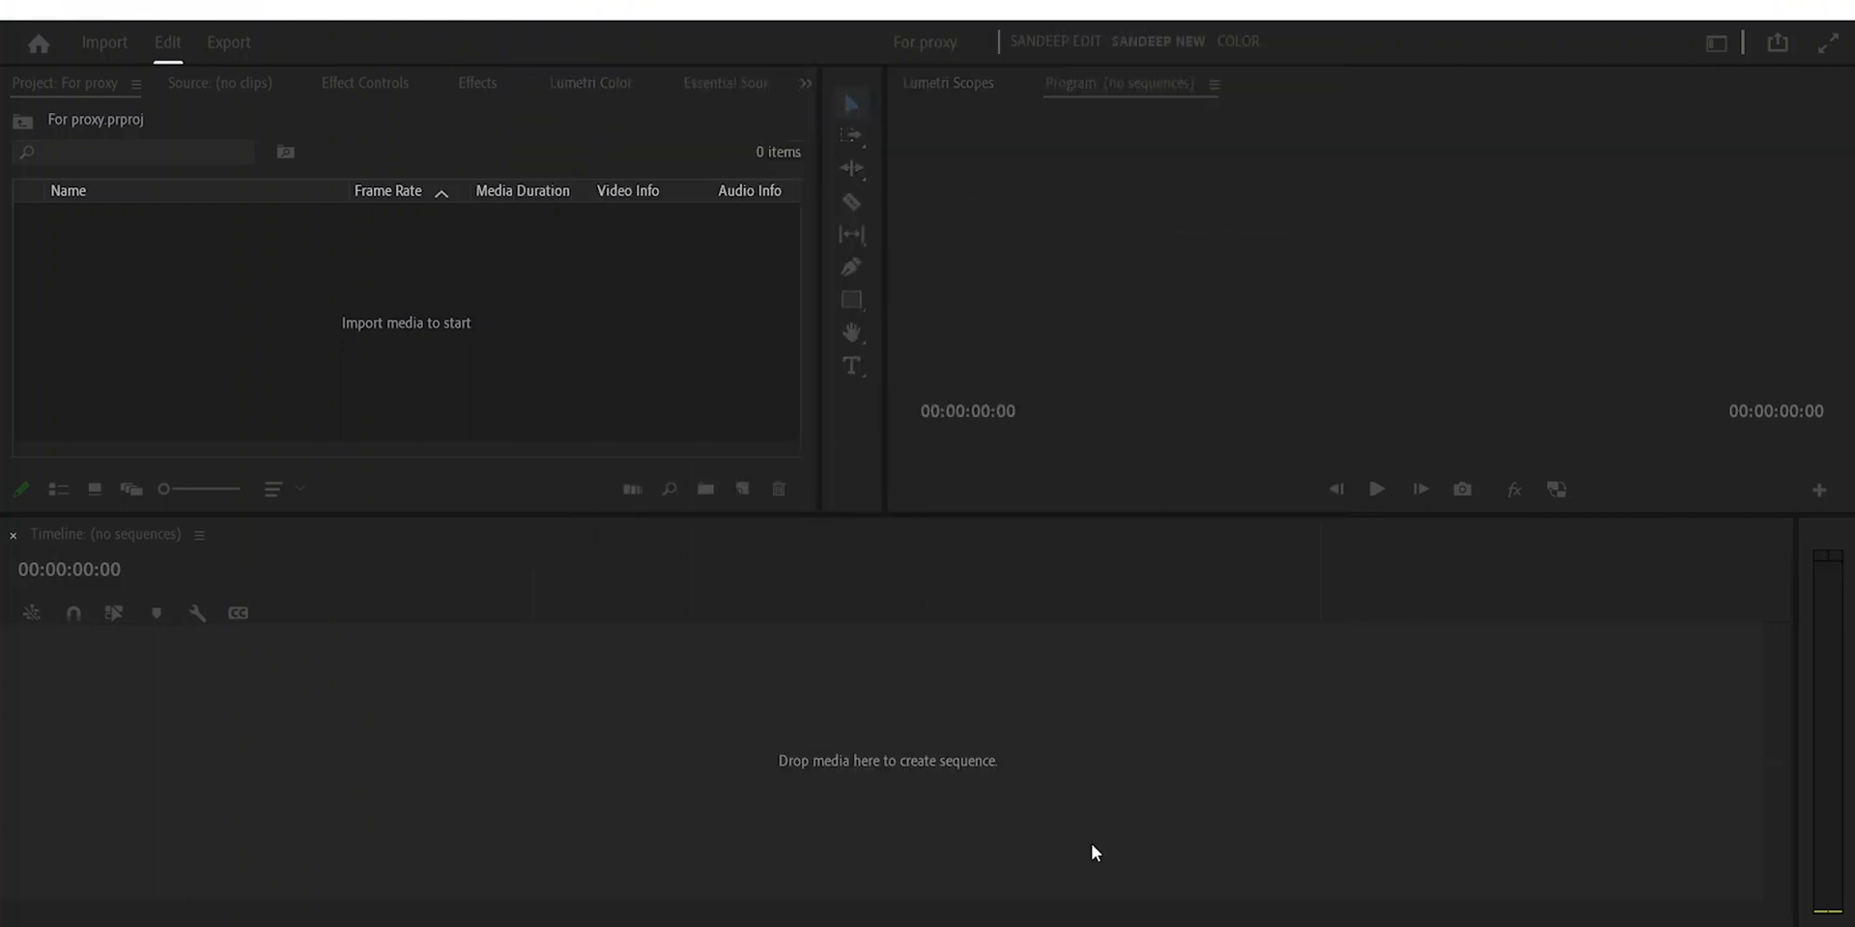
Import talk.mp4 from the DCIM folder on the NIKON D5200 (D:) card into the project
{"action": "double_click", "coordinate": [336, 318]}
{"action": "left_click", "coordinate": [121, 317]}
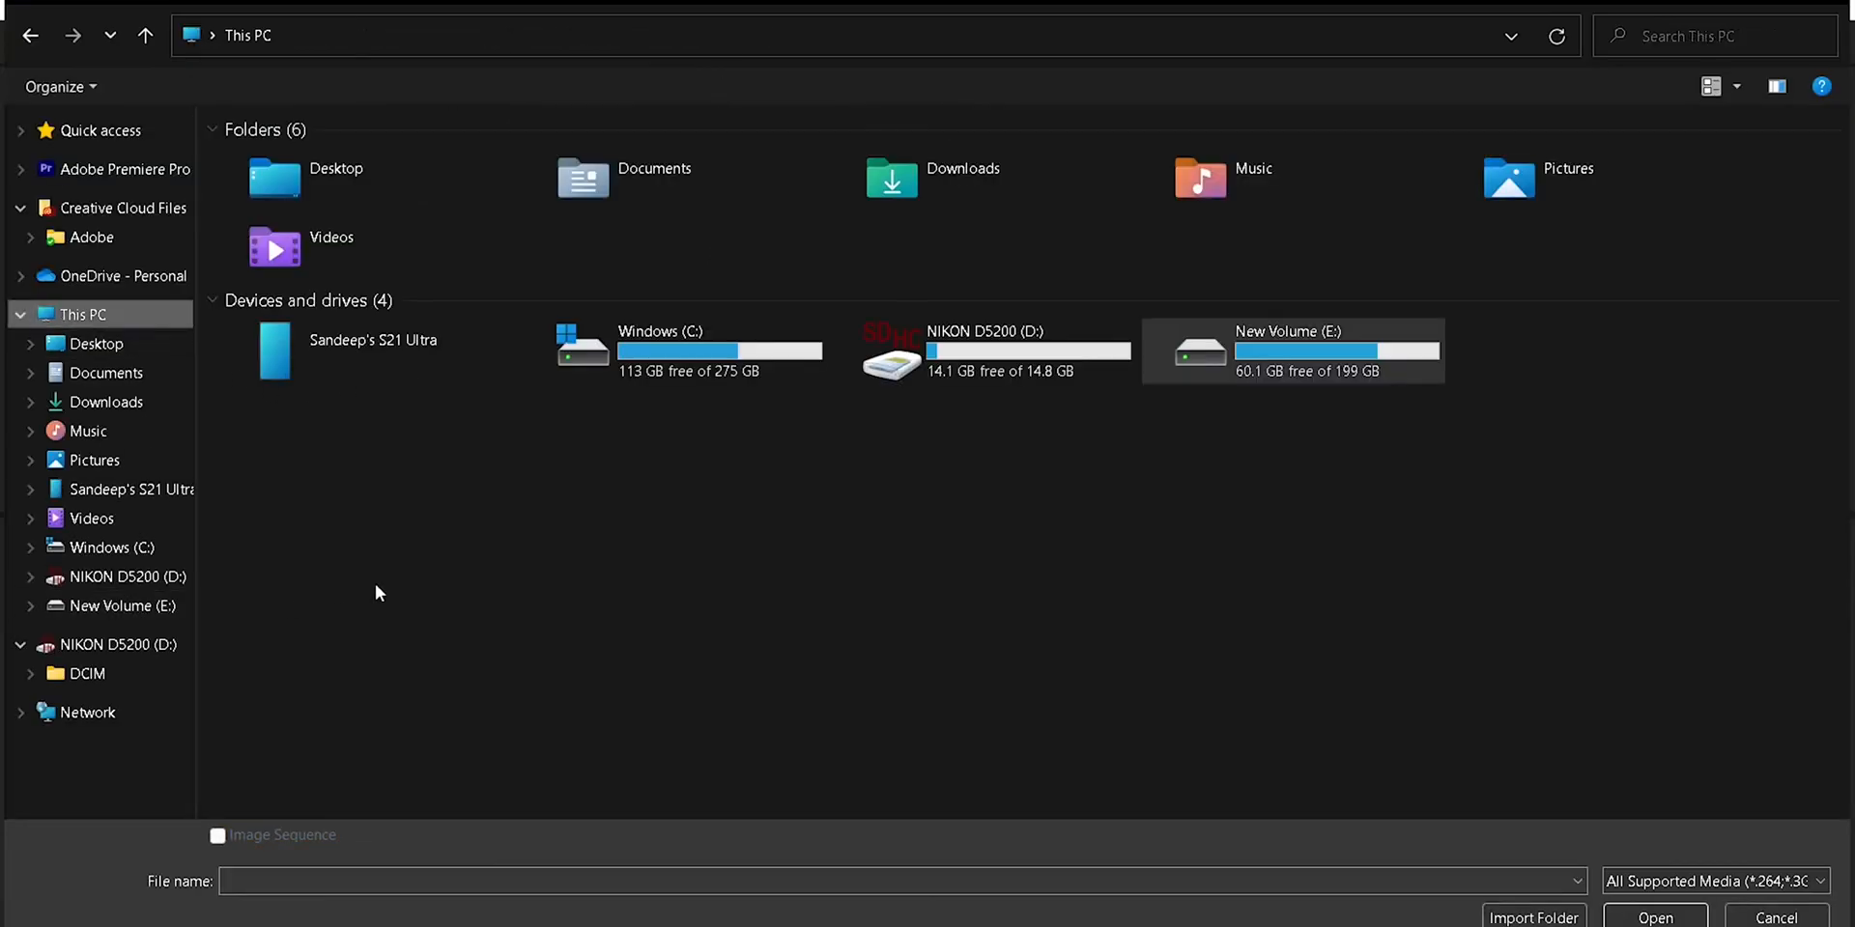
{"action": "double_click", "coordinate": [987, 365]}
{"action": "double_click", "coordinate": [310, 160]}
{"action": "double_click", "coordinate": [309, 160]}
{"action": "left_click", "coordinate": [291, 186]}
{"action": "left_click", "coordinate": [1615, 917]}
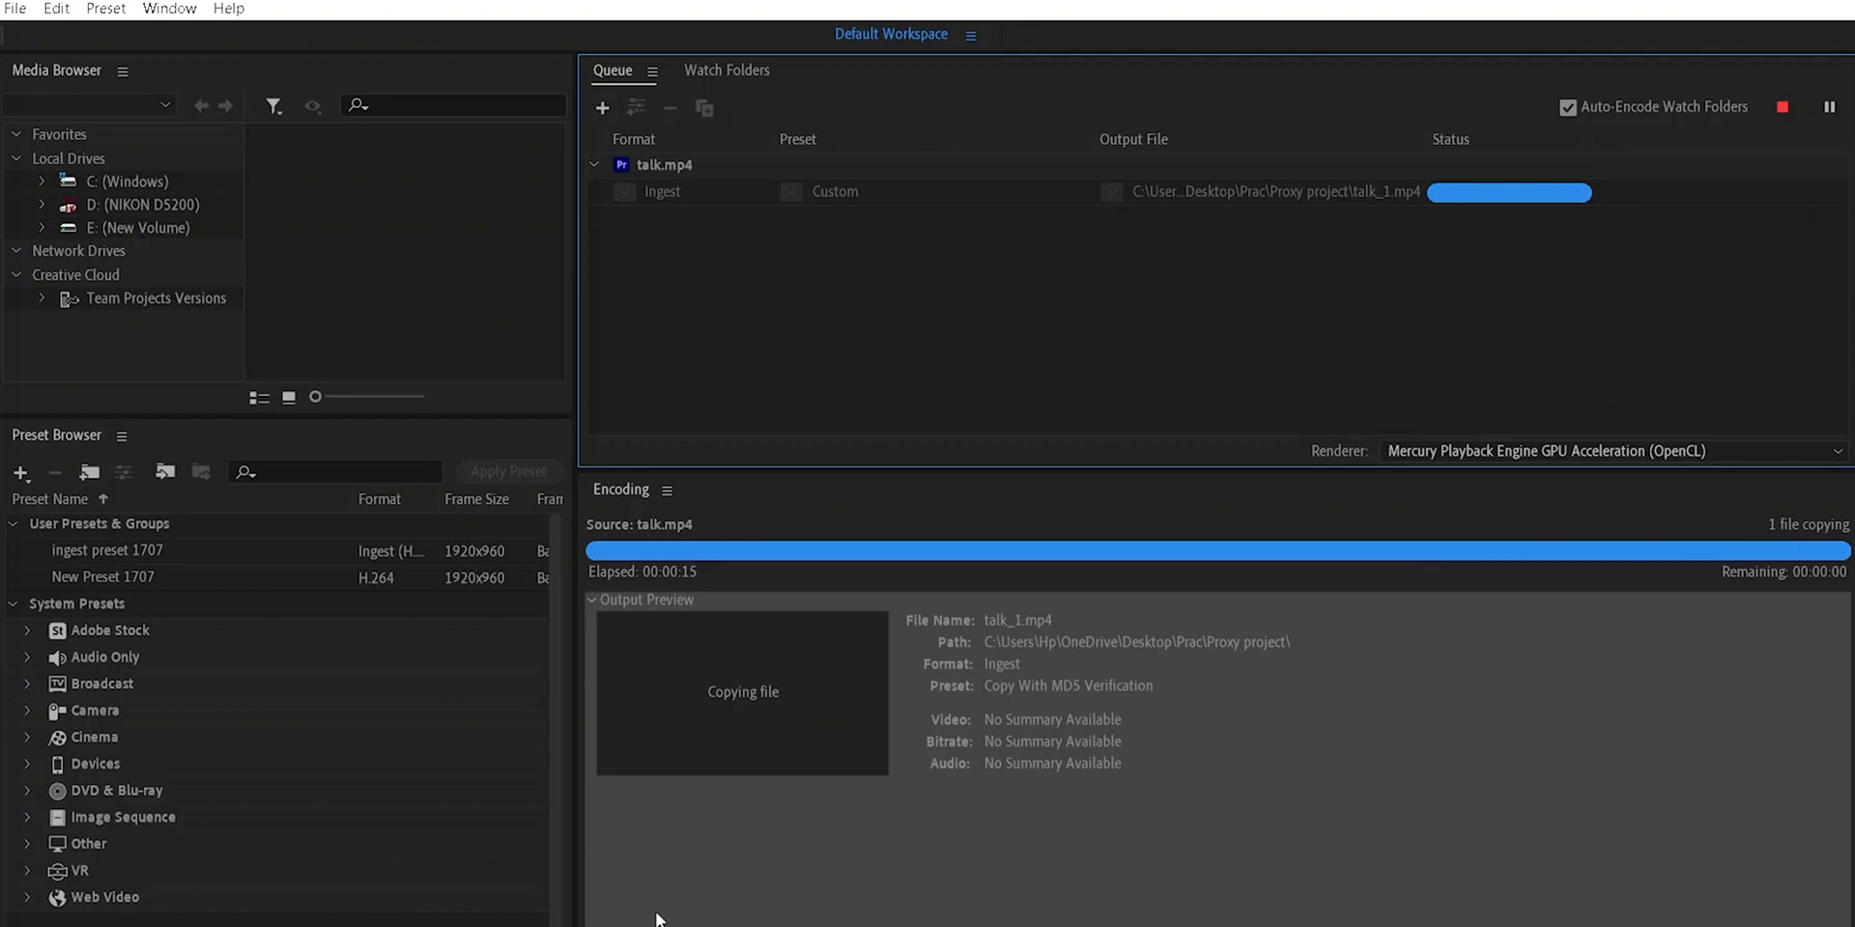
Check the Proxy project folder inside Prac on the desktop for the copied talk.mp4 file
{"action": "left_click", "coordinate": [536, 925]}
{"action": "left_click", "coordinate": [530, 383]}
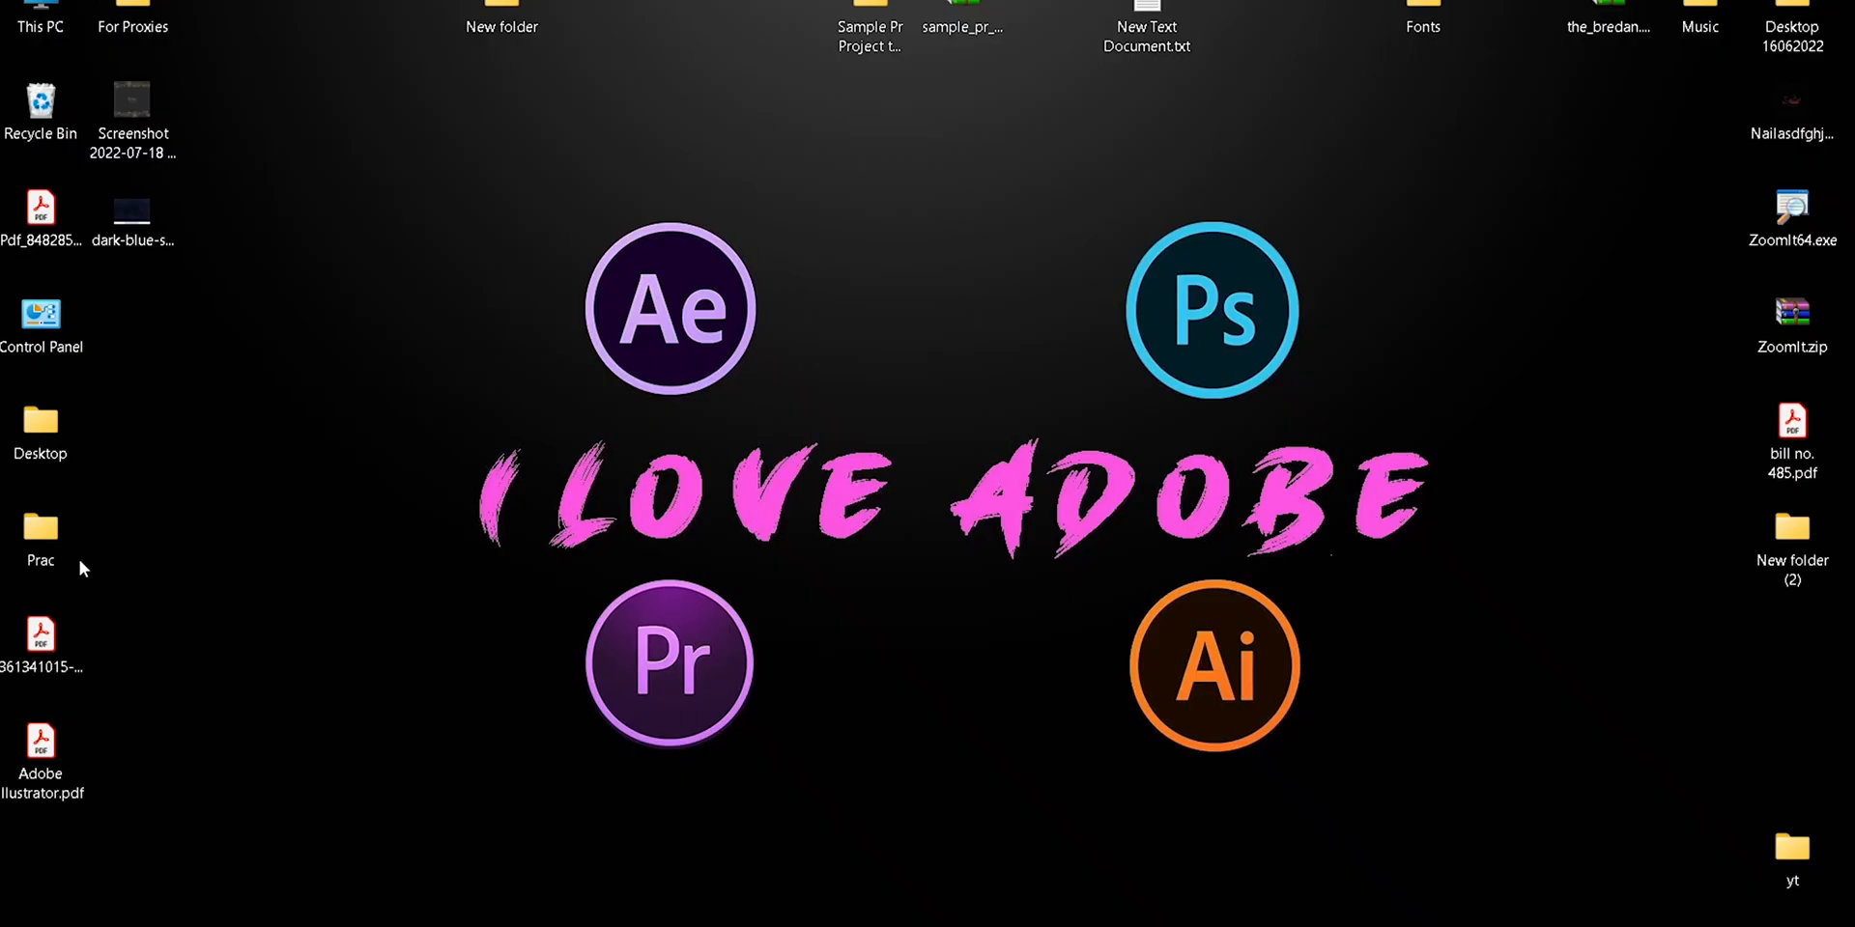
{"action": "double_click", "coordinate": [58, 537]}
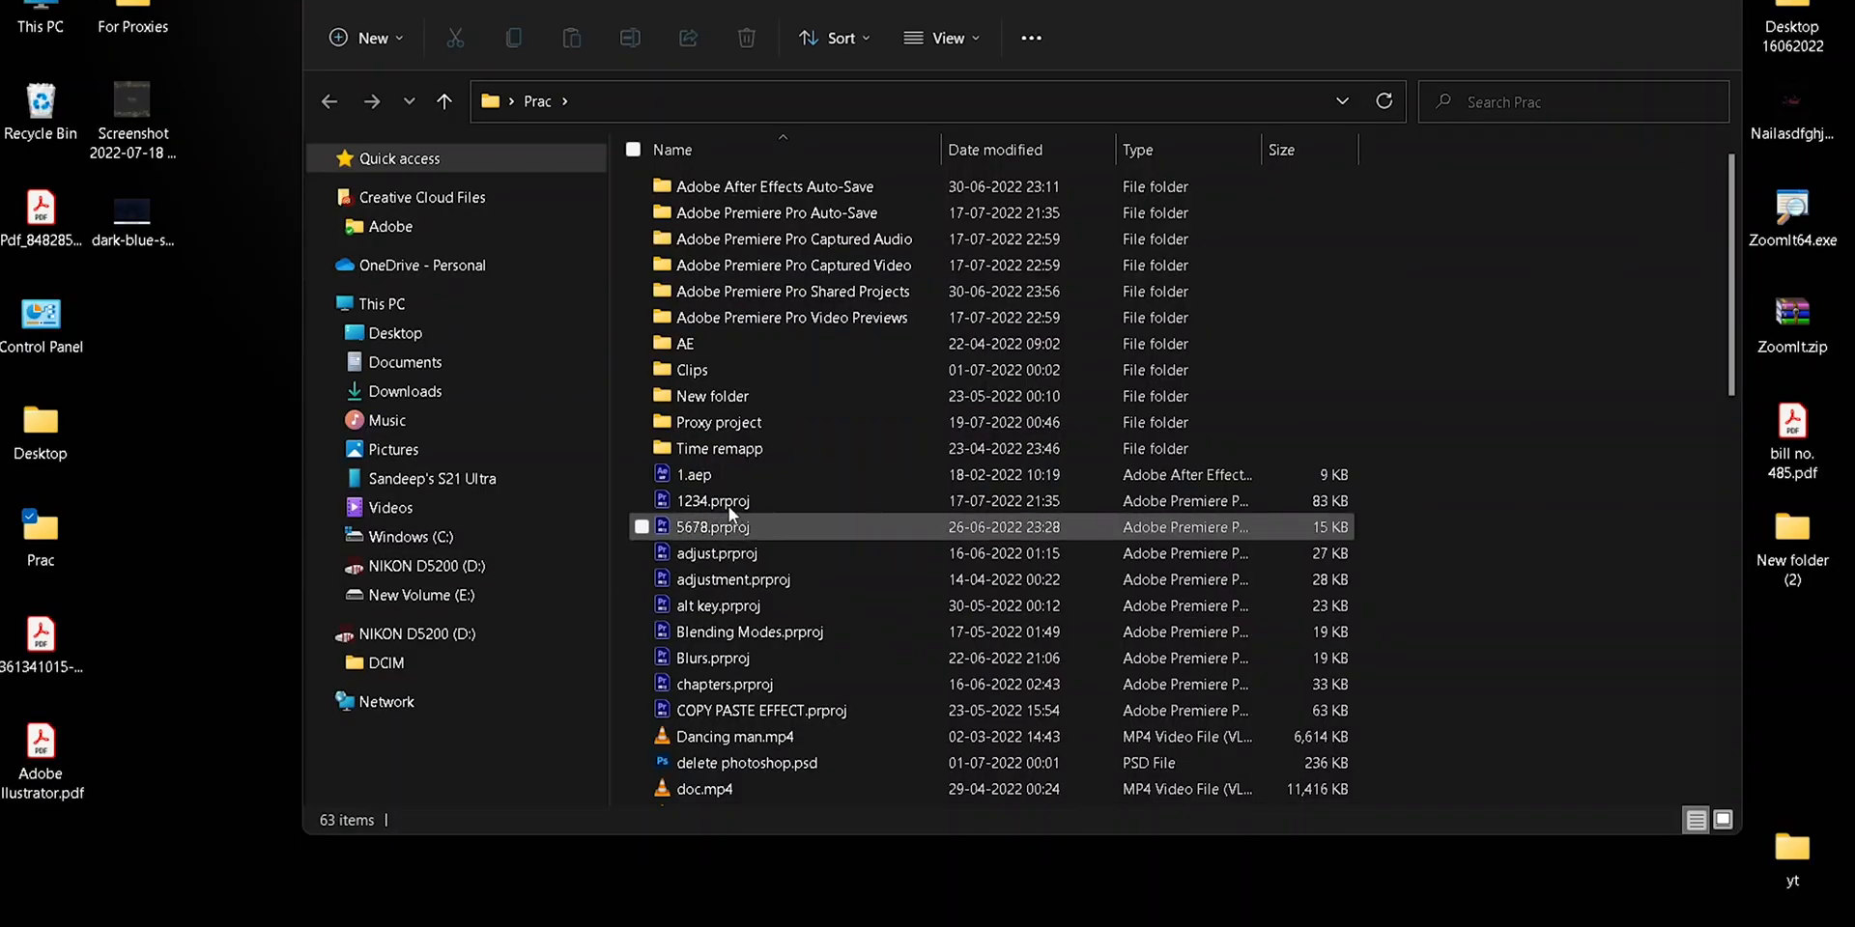
{"action": "double_click", "coordinate": [717, 422]}
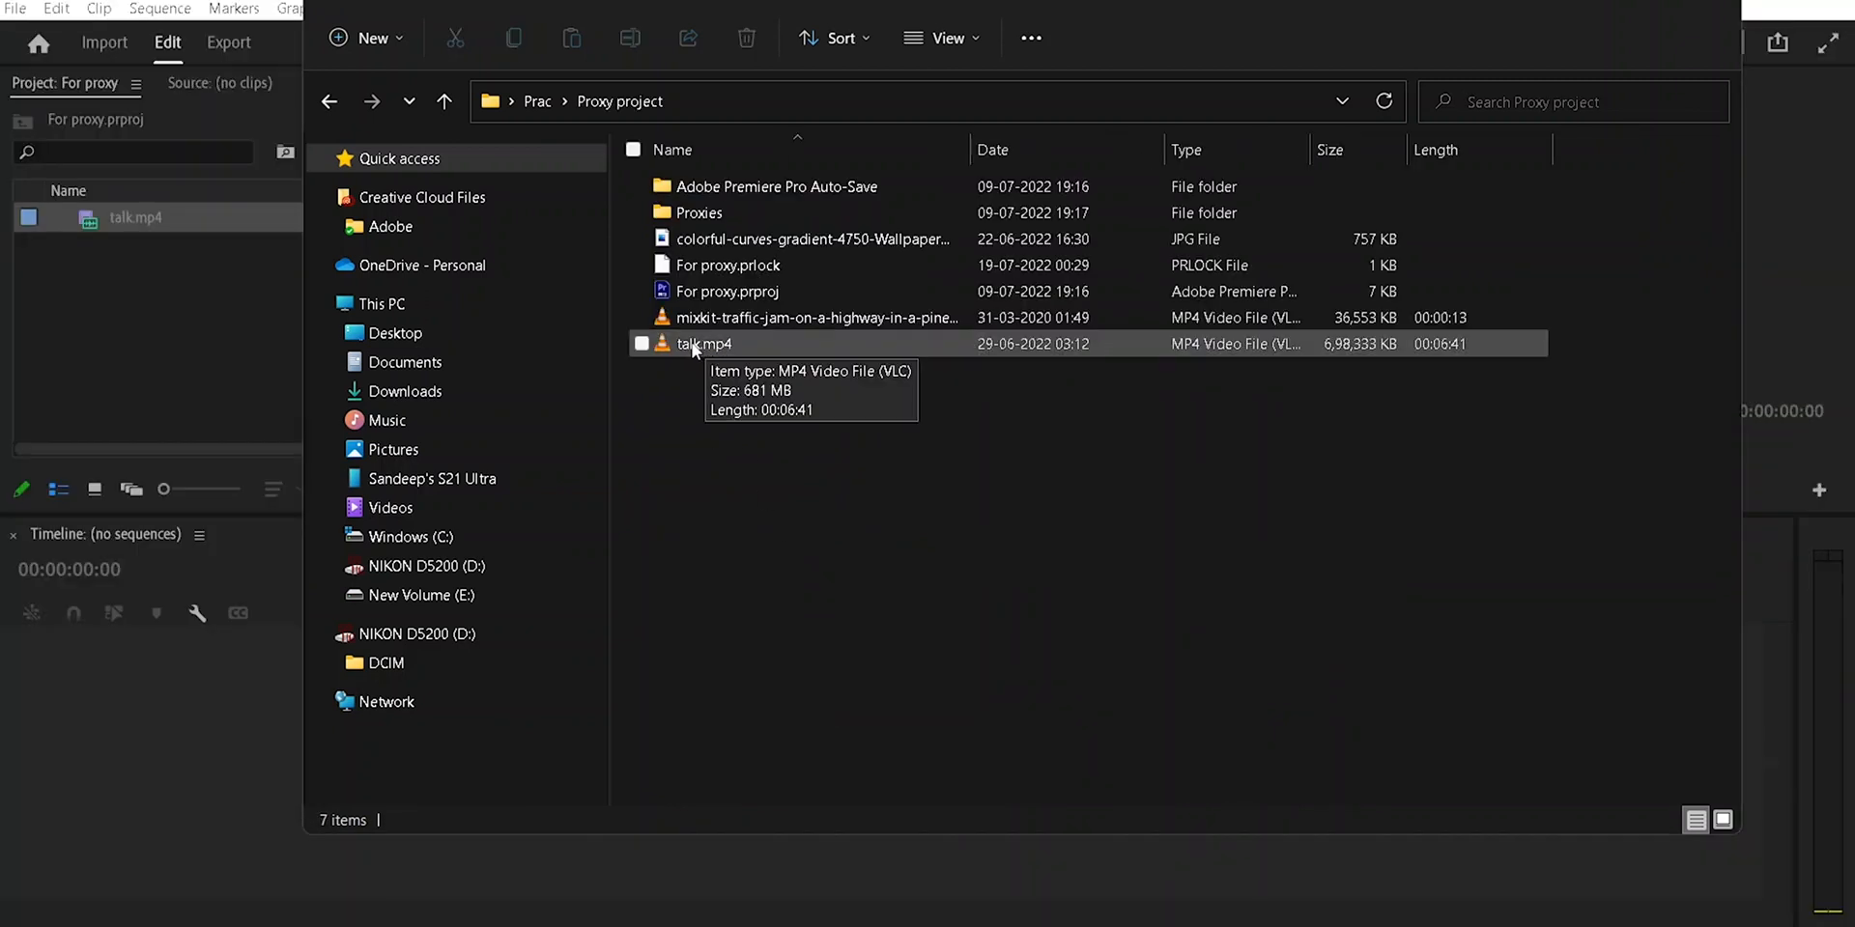
{"action": "left_click", "coordinate": [692, 347]}
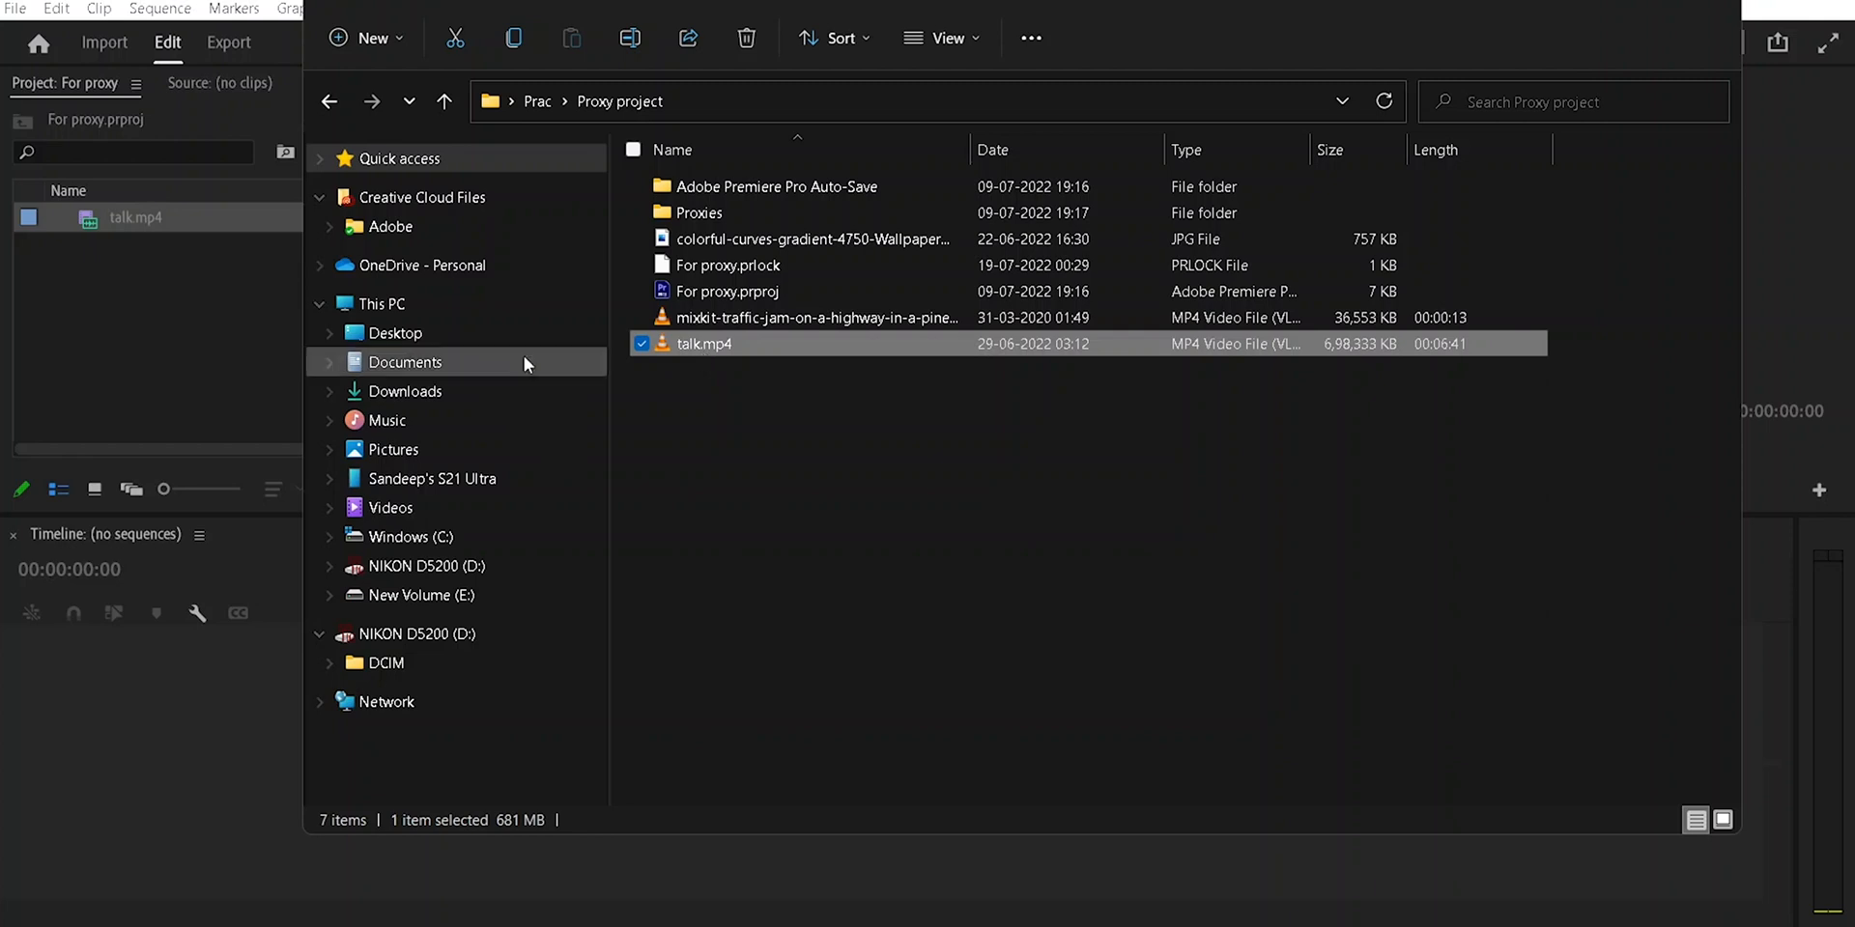
{"action": "left_click_drag", "start_coordinate": [141, 220], "coordinate": [141, 220]}
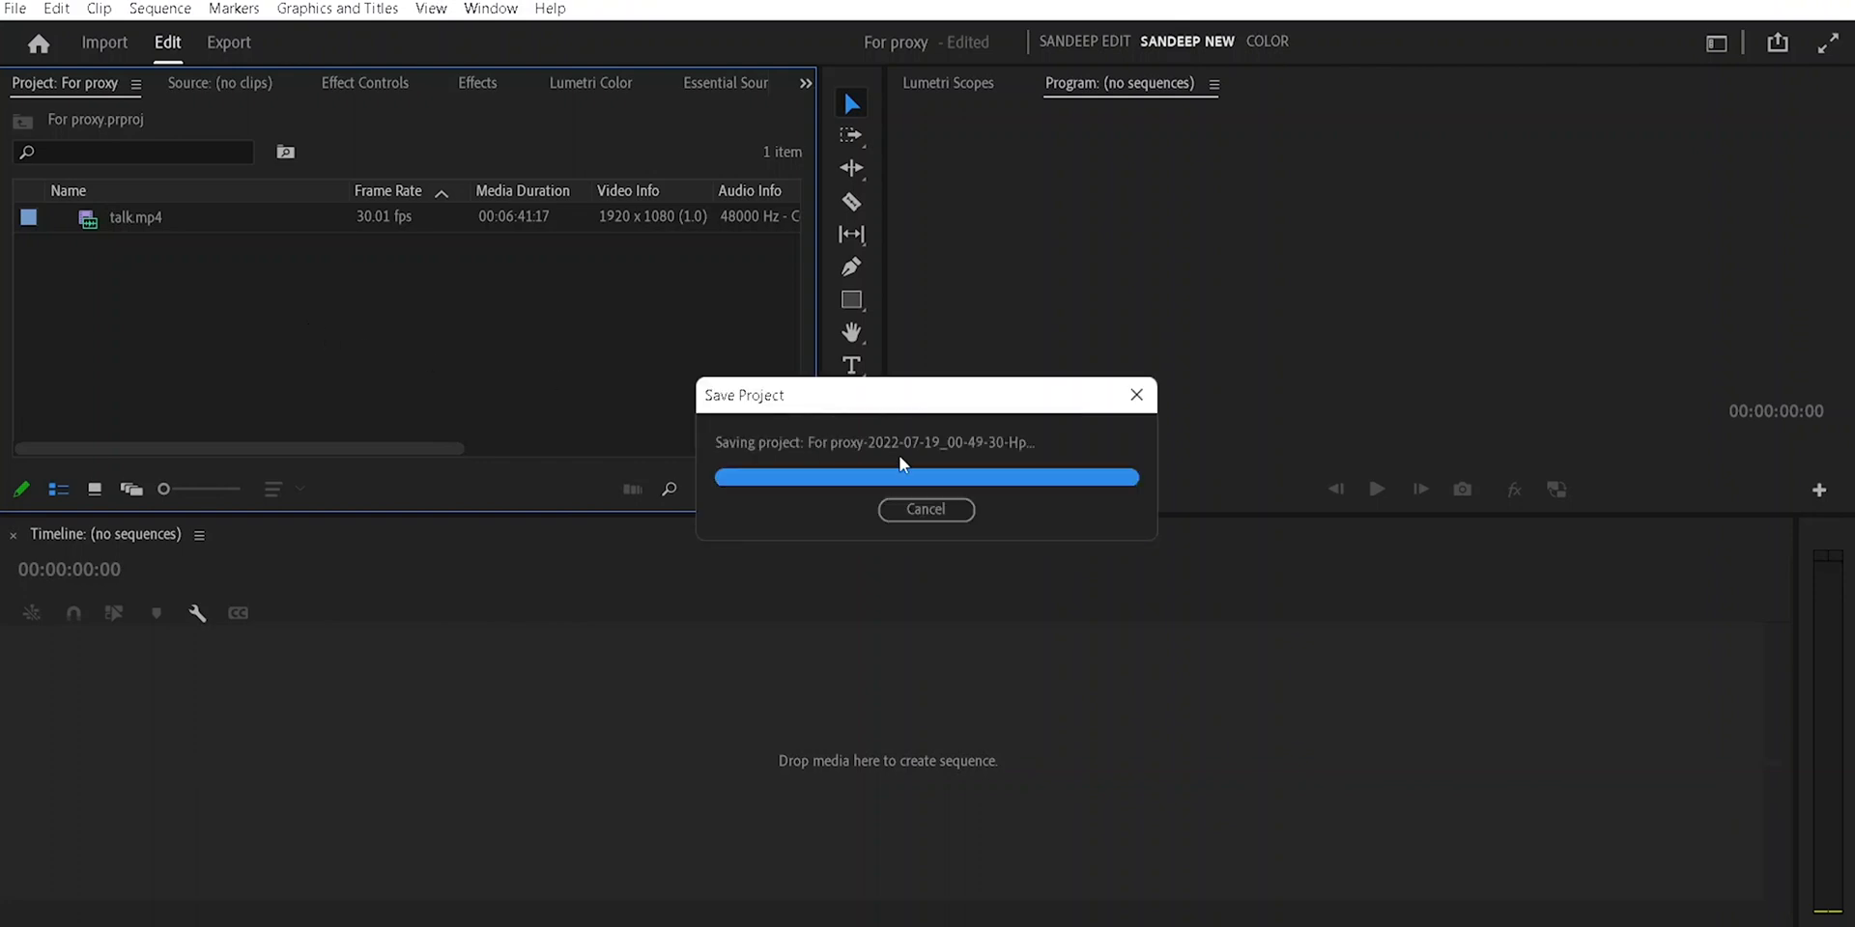
Remove the talk.mp4 clip from the For proxy project
{"action": "left_click", "coordinate": [146, 223]}
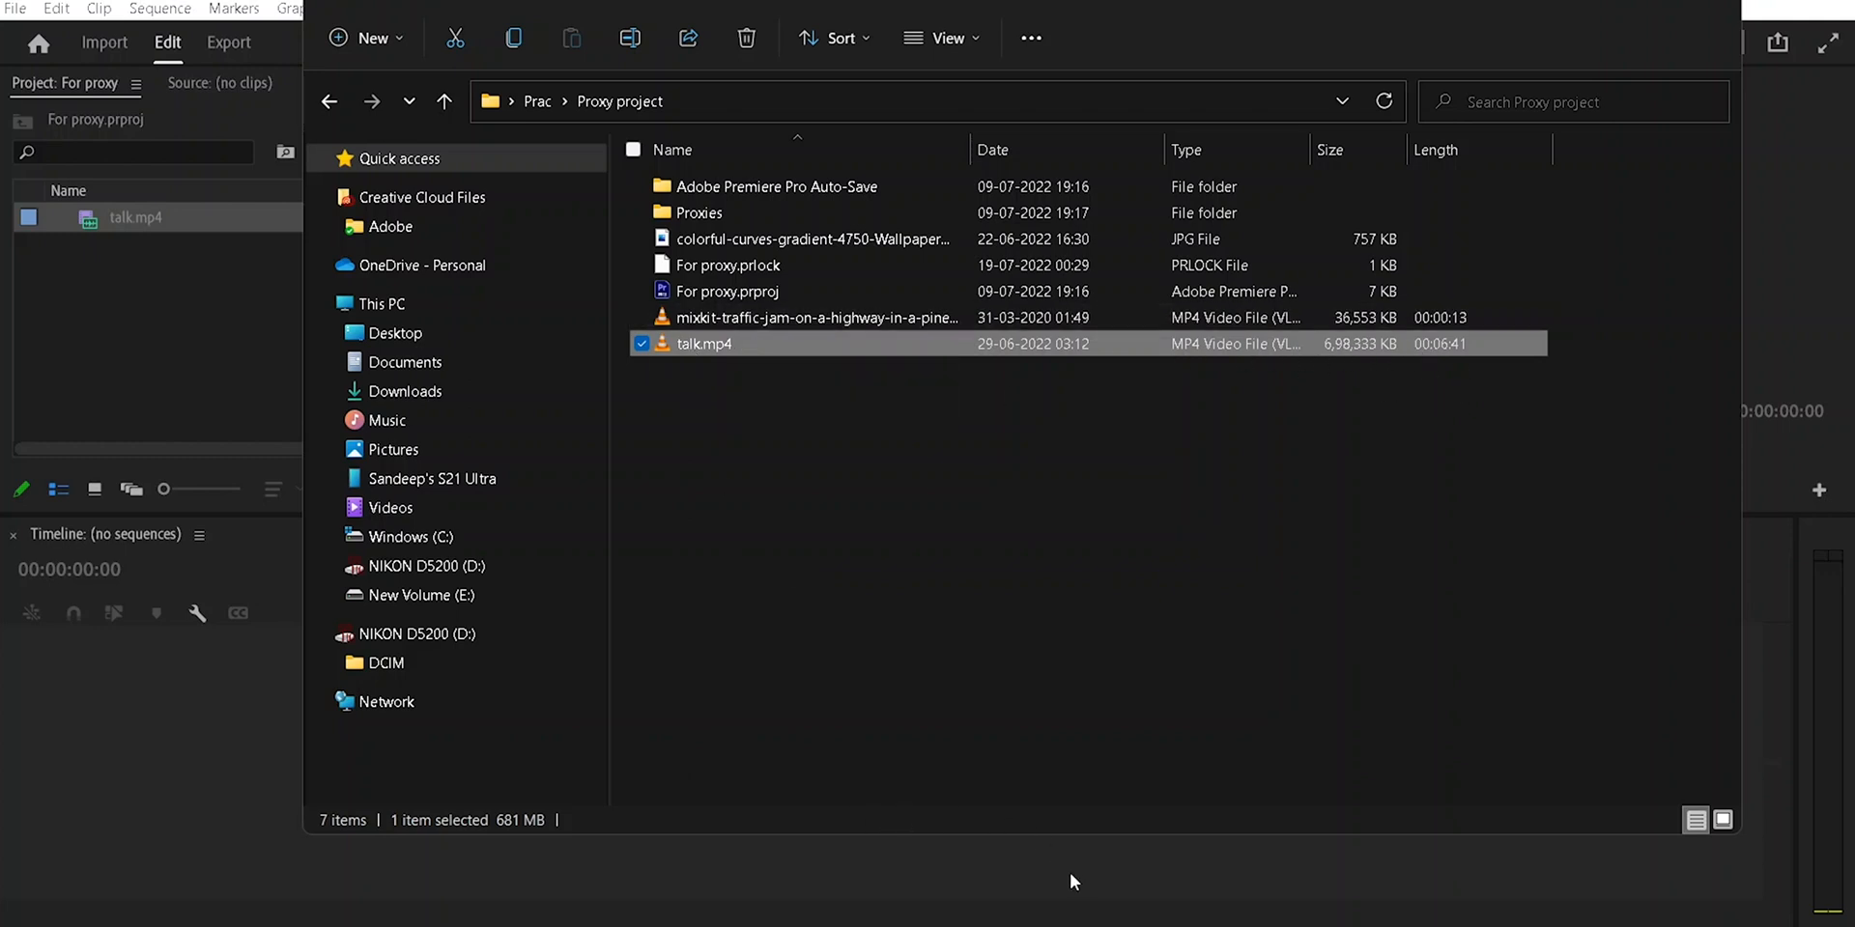
{"action": "left_click", "coordinate": [1184, 903]}
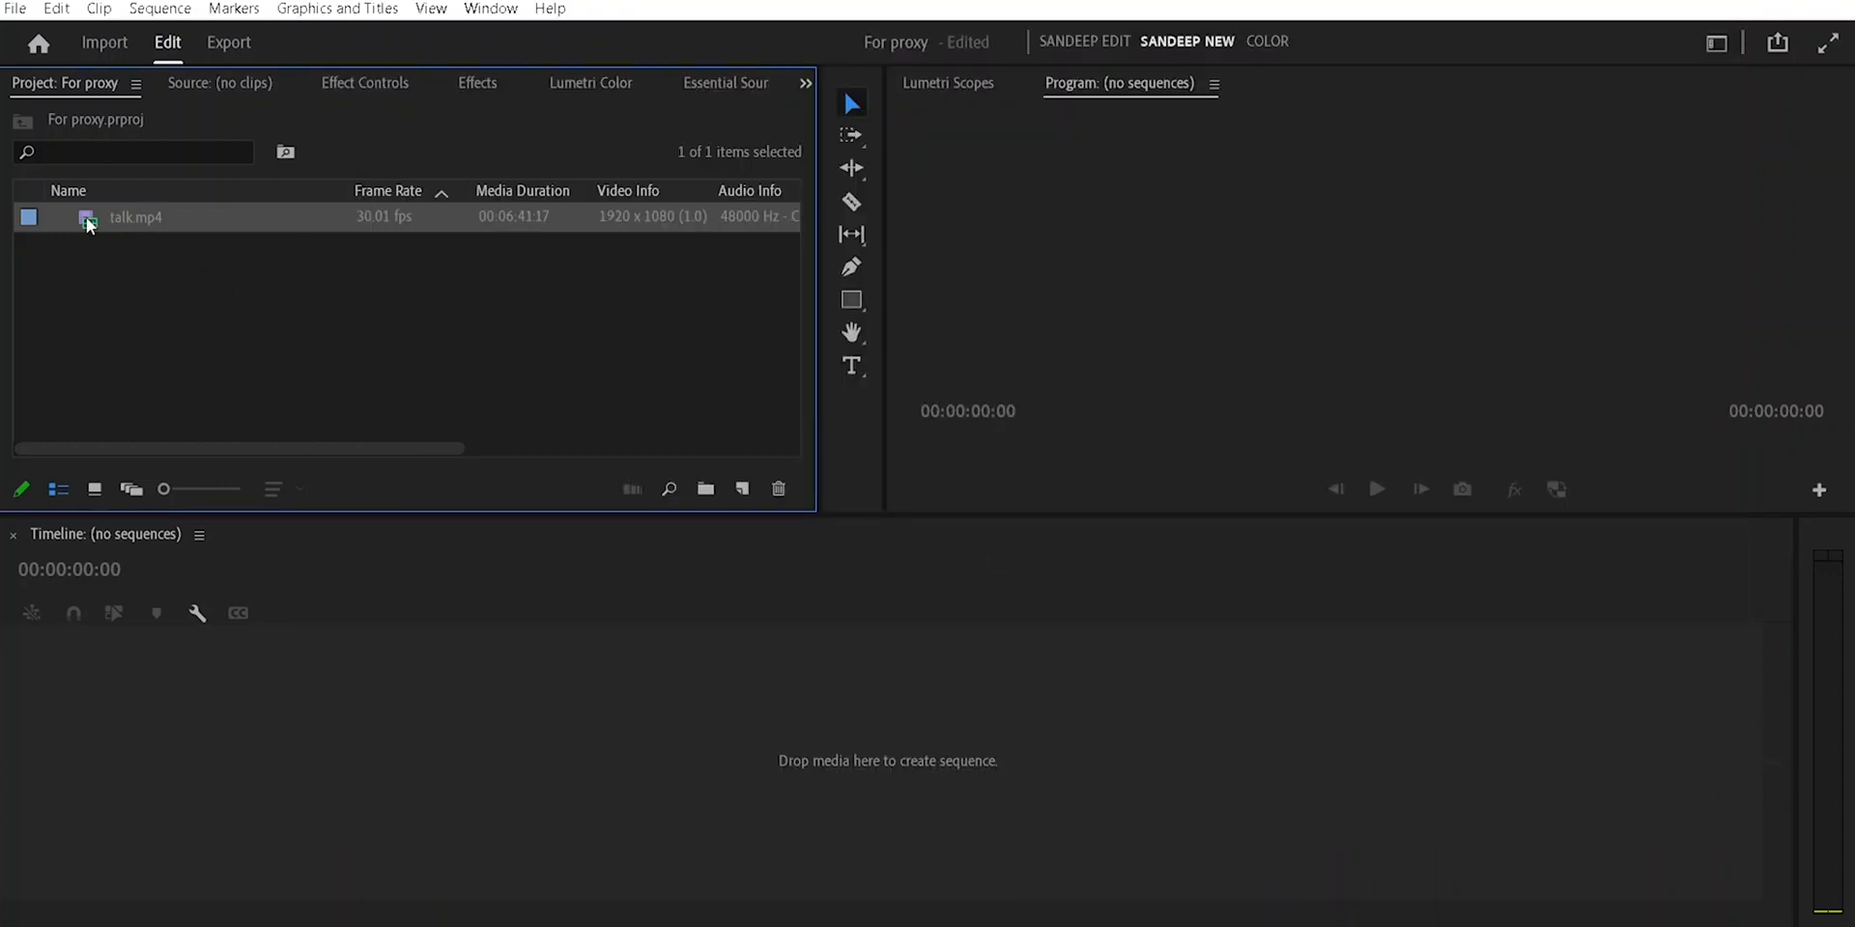
{"action": "mouse_move", "coordinate": [88, 224]}
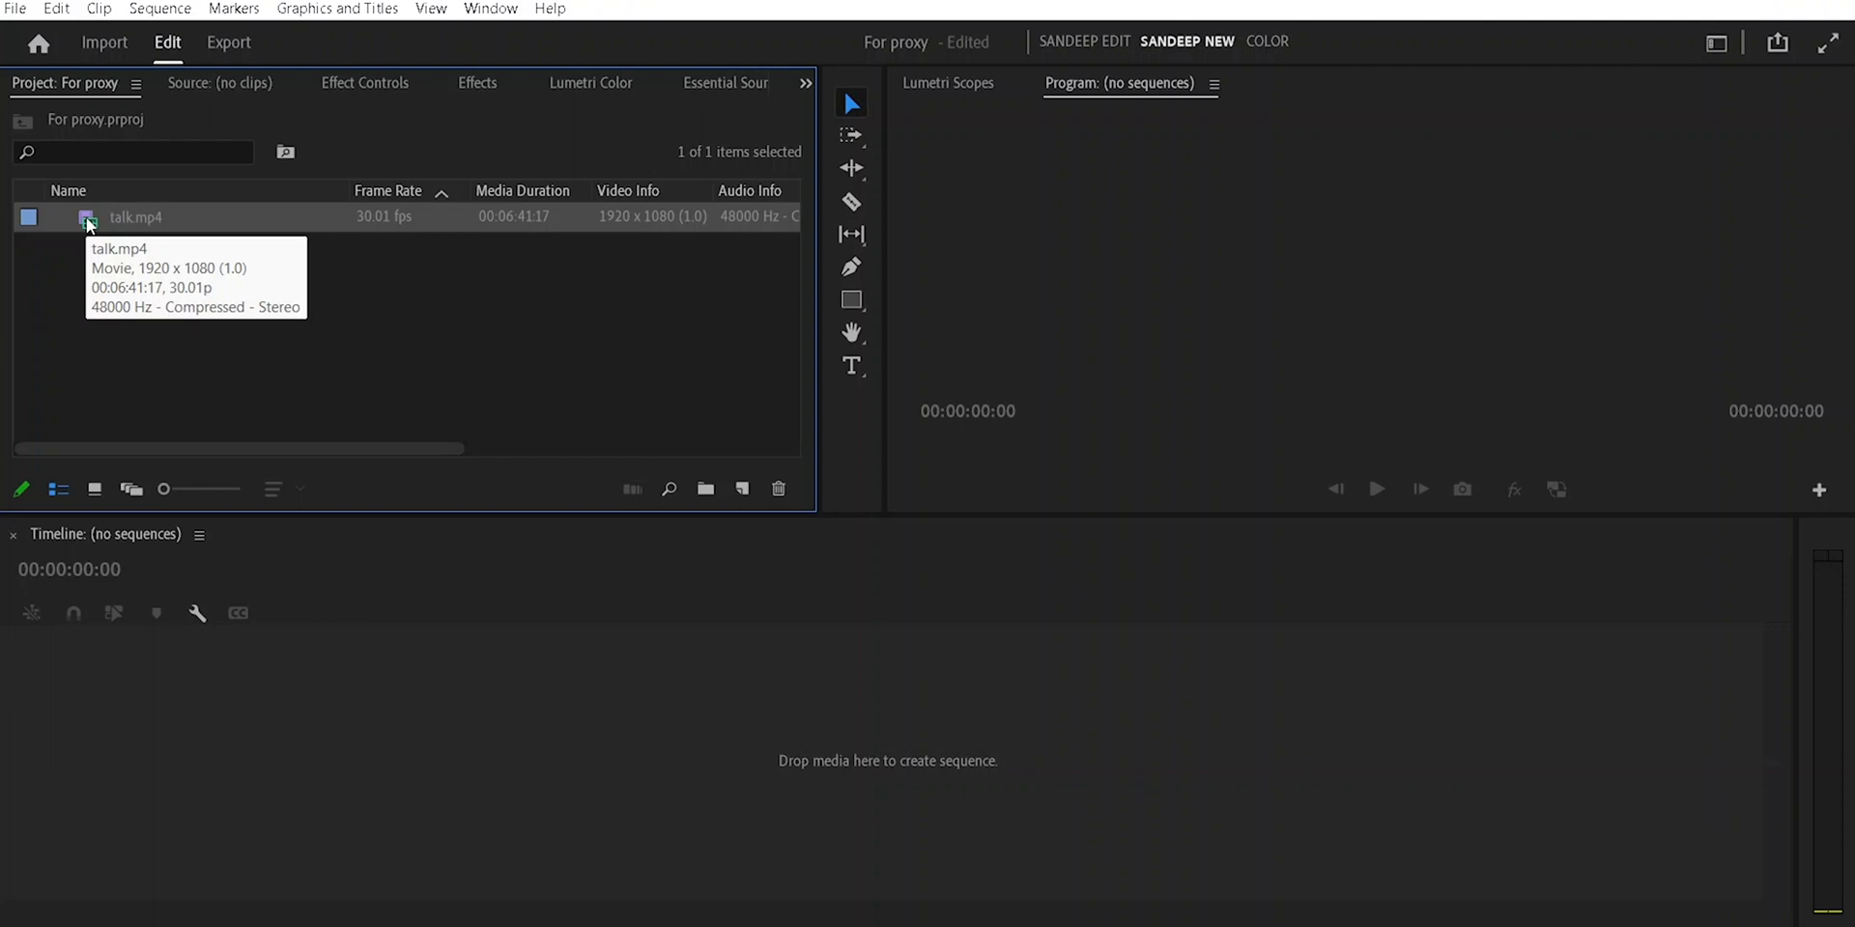
{"action": "key", "text": "Delete"}
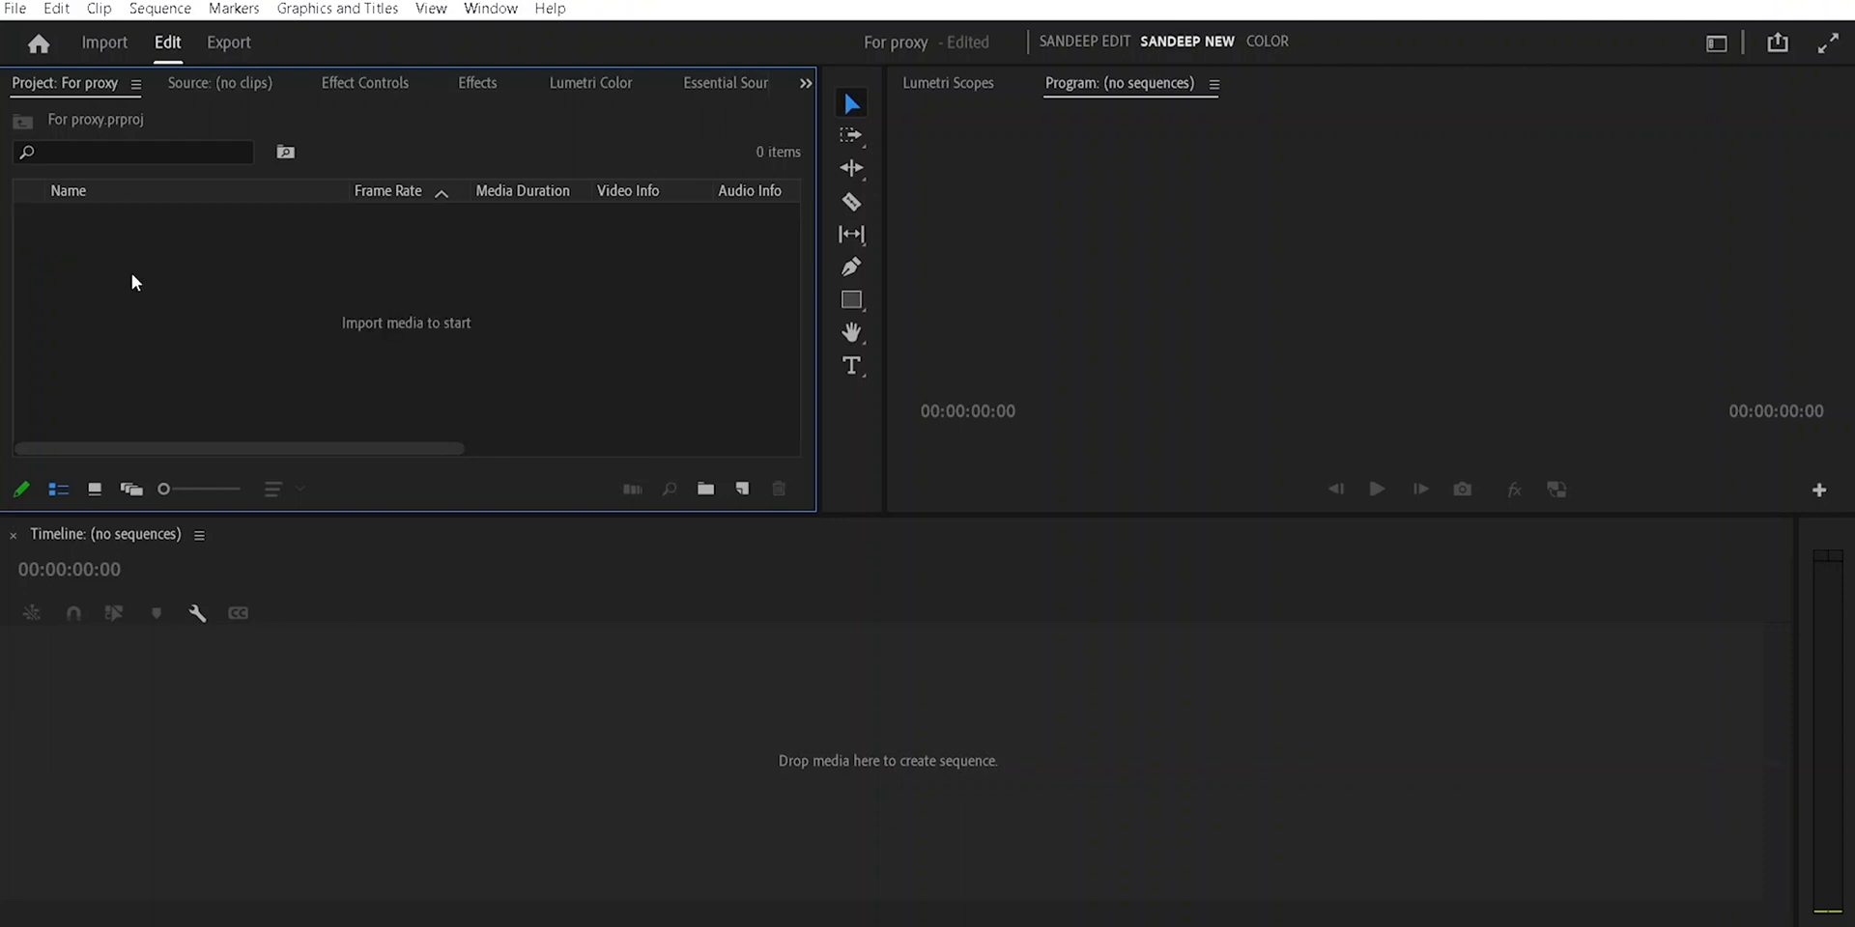
Delete the copied talk.mp4 file from the Proxy project folder and return to the project
{"action": "left_click", "coordinate": [15, 8]}
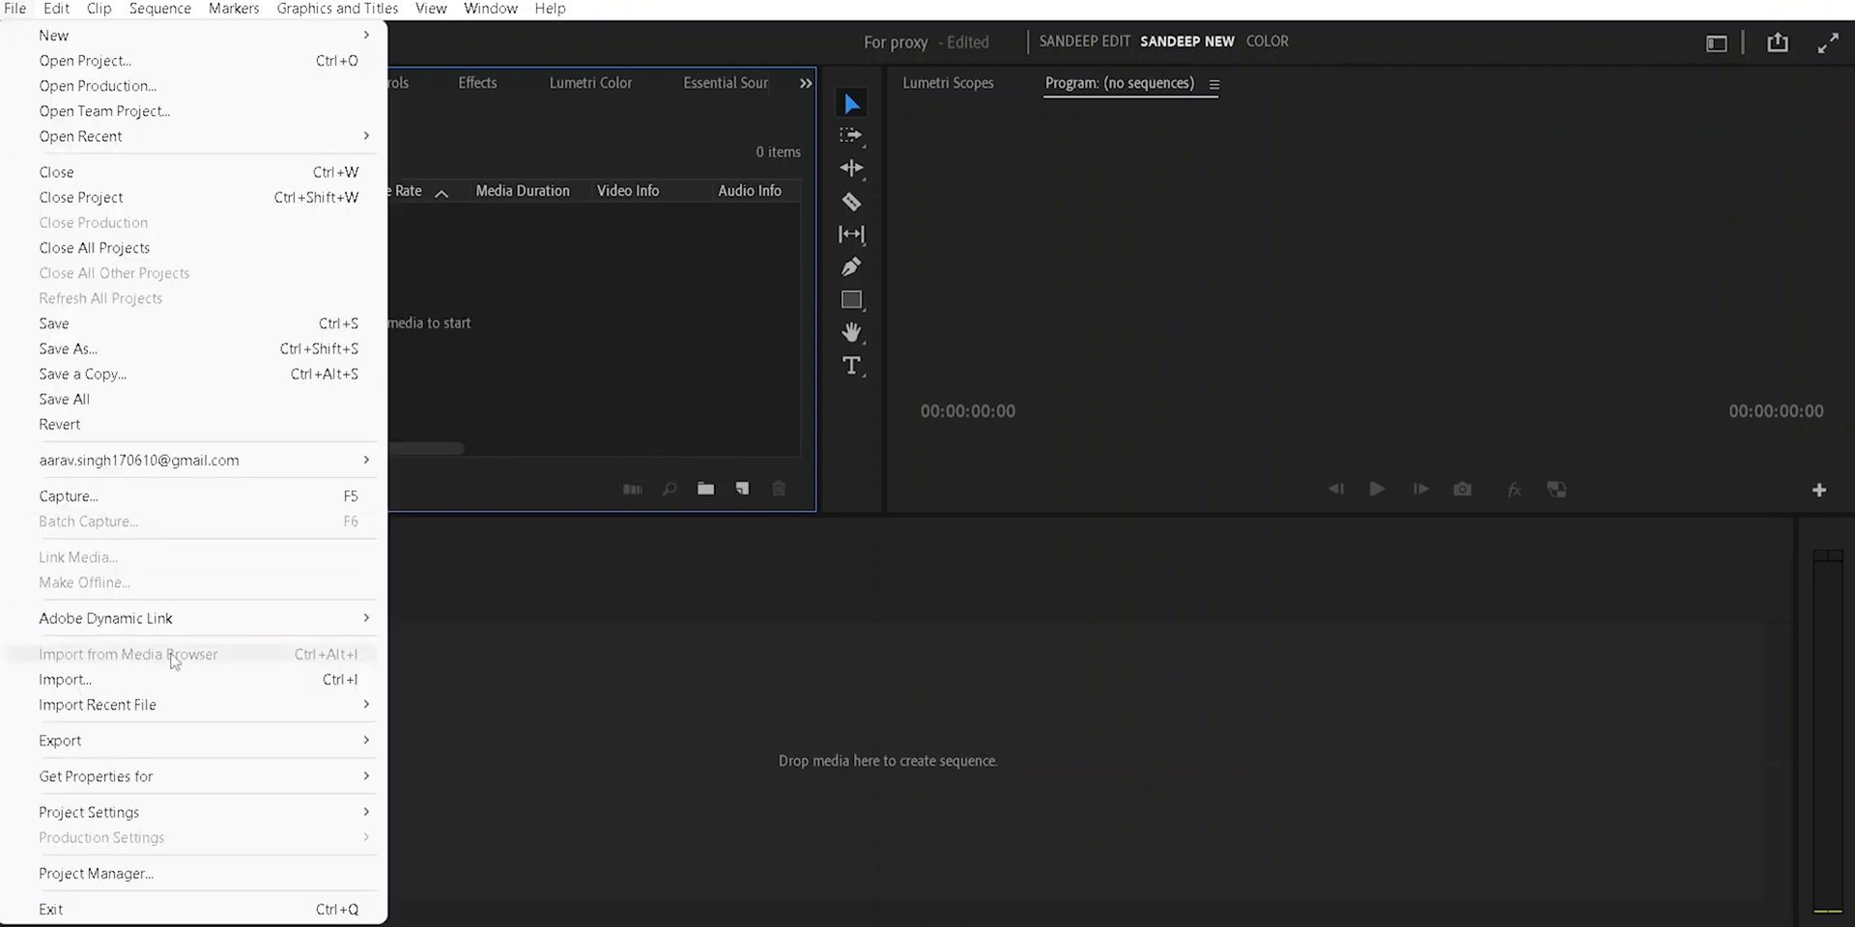
{"action": "left_click", "coordinate": [693, 926]}
{"action": "left_click", "coordinate": [574, 875]}
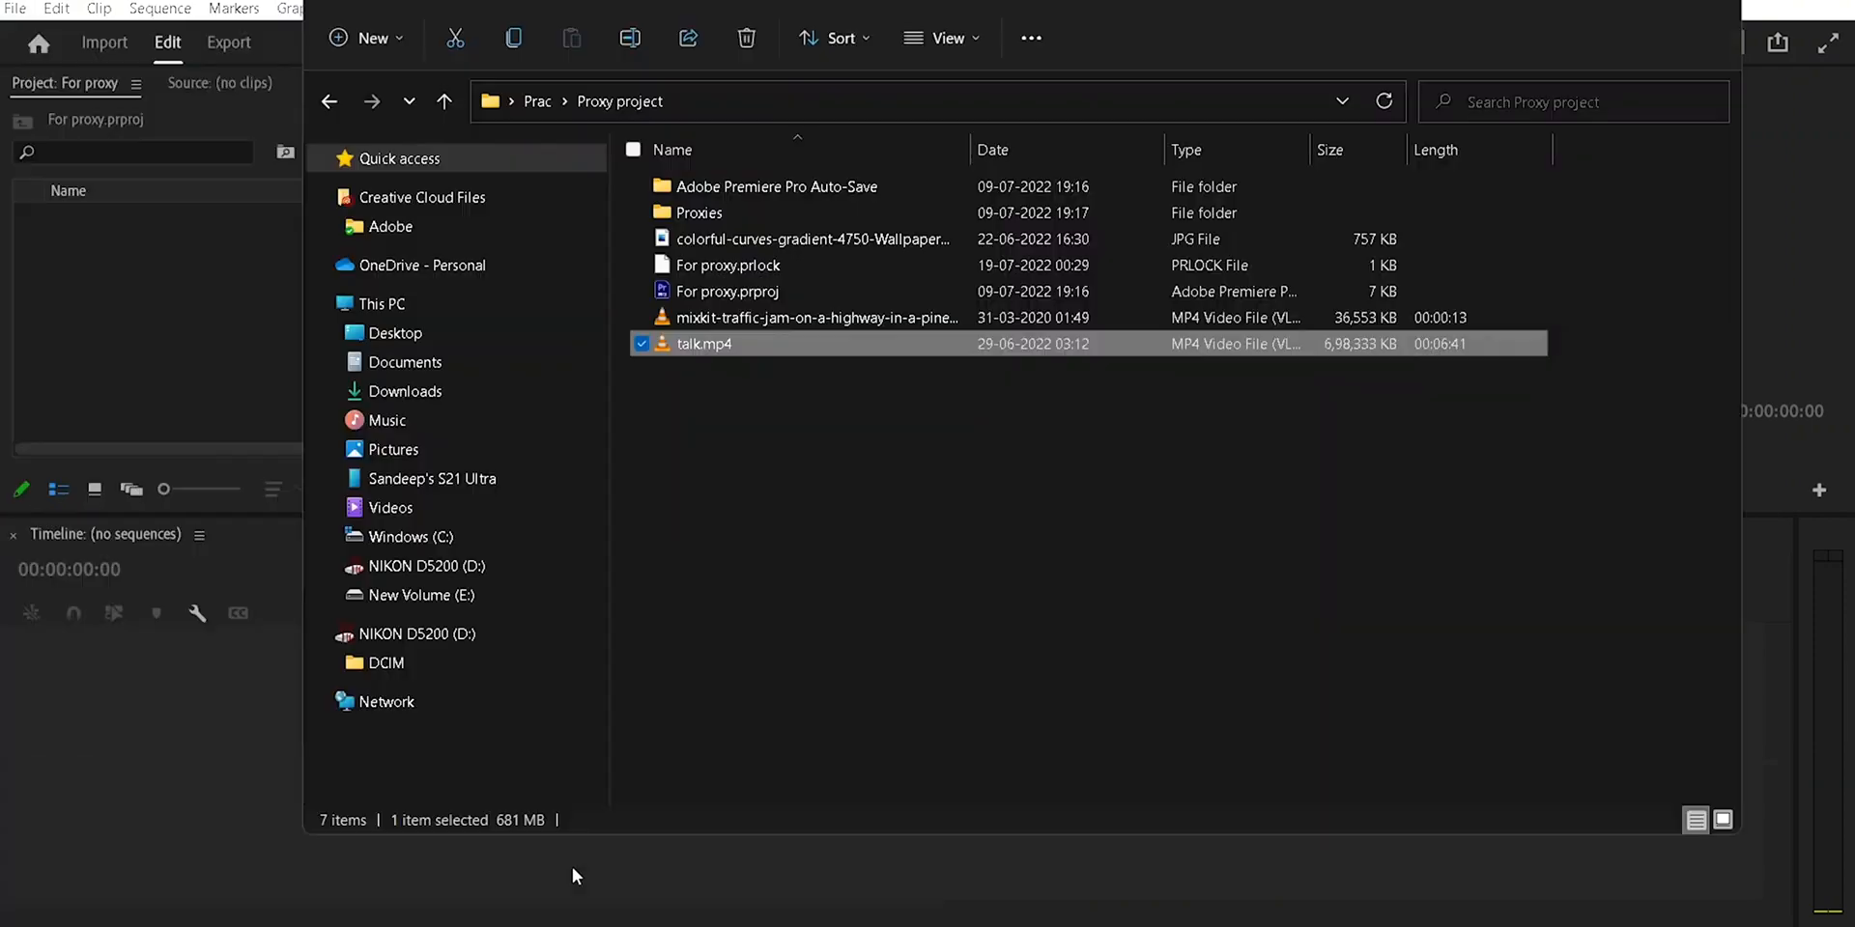
{"action": "key", "text": "Delete"}
{"action": "left_click", "coordinate": [985, 563]}
{"action": "left_click", "coordinate": [688, 924]}
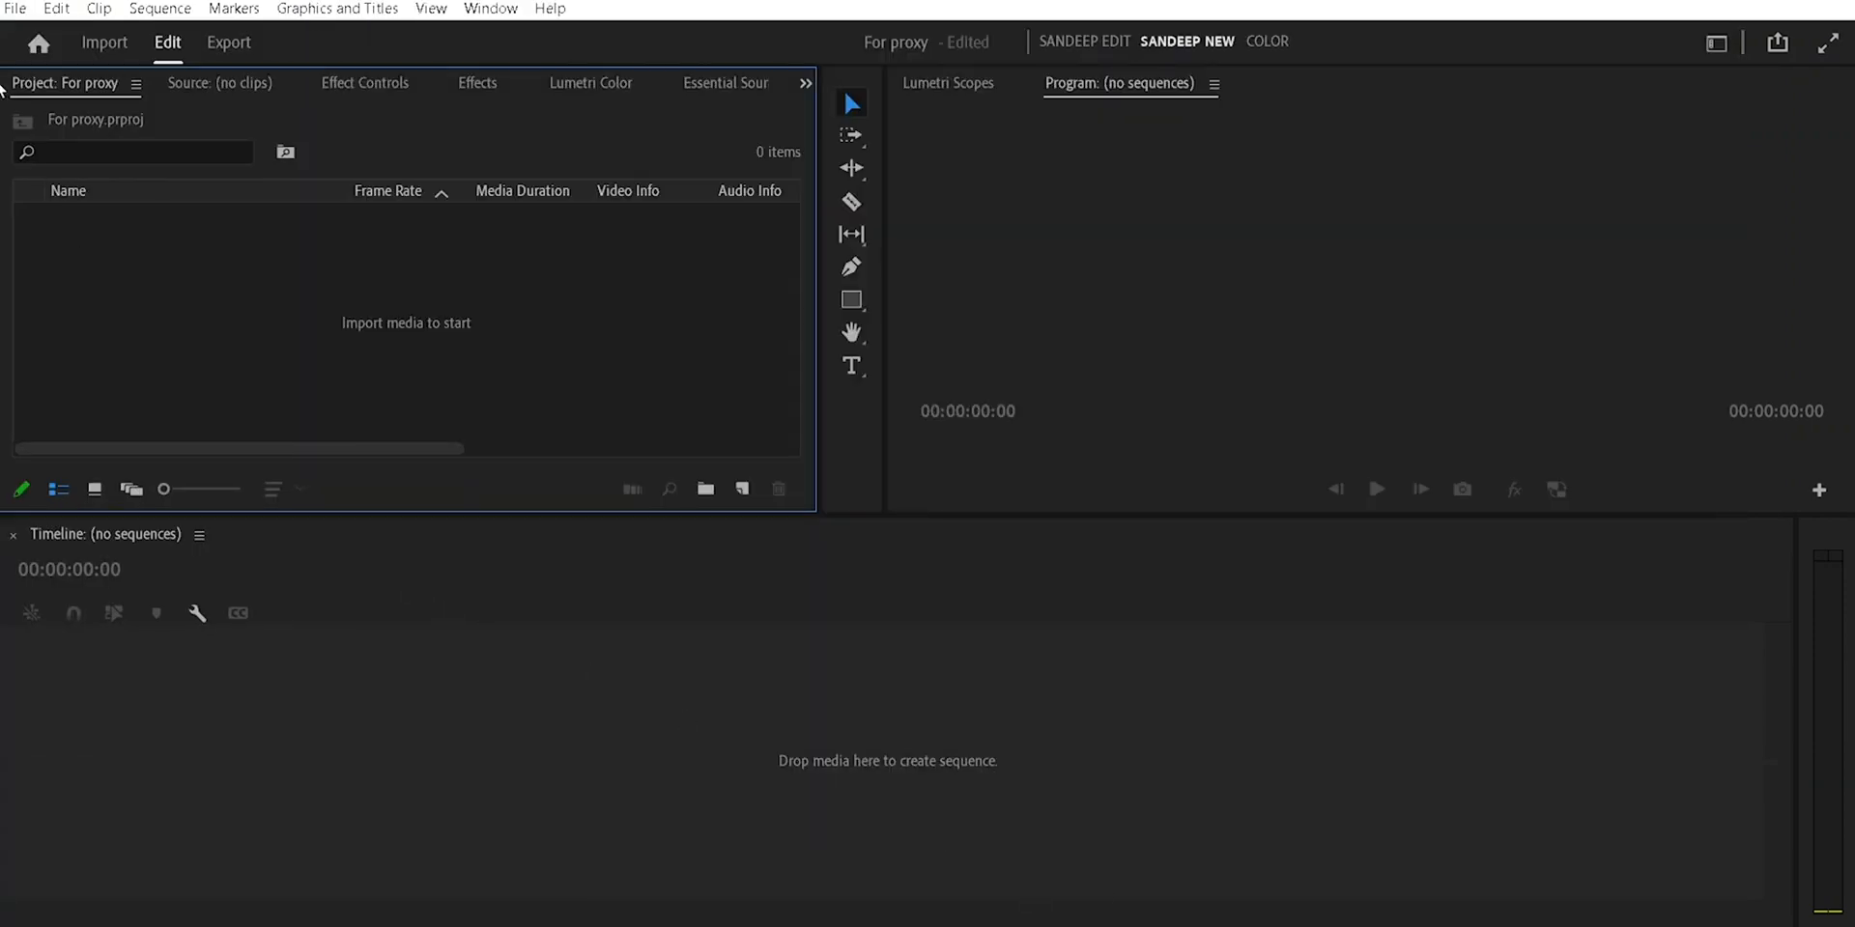
Set the project's ingest option to Transcode with the Match Source - Apple ProRes 422 LT preset
{"action": "left_click", "coordinate": [17, 9]}
{"action": "mouse_move", "coordinate": [338, 816]}
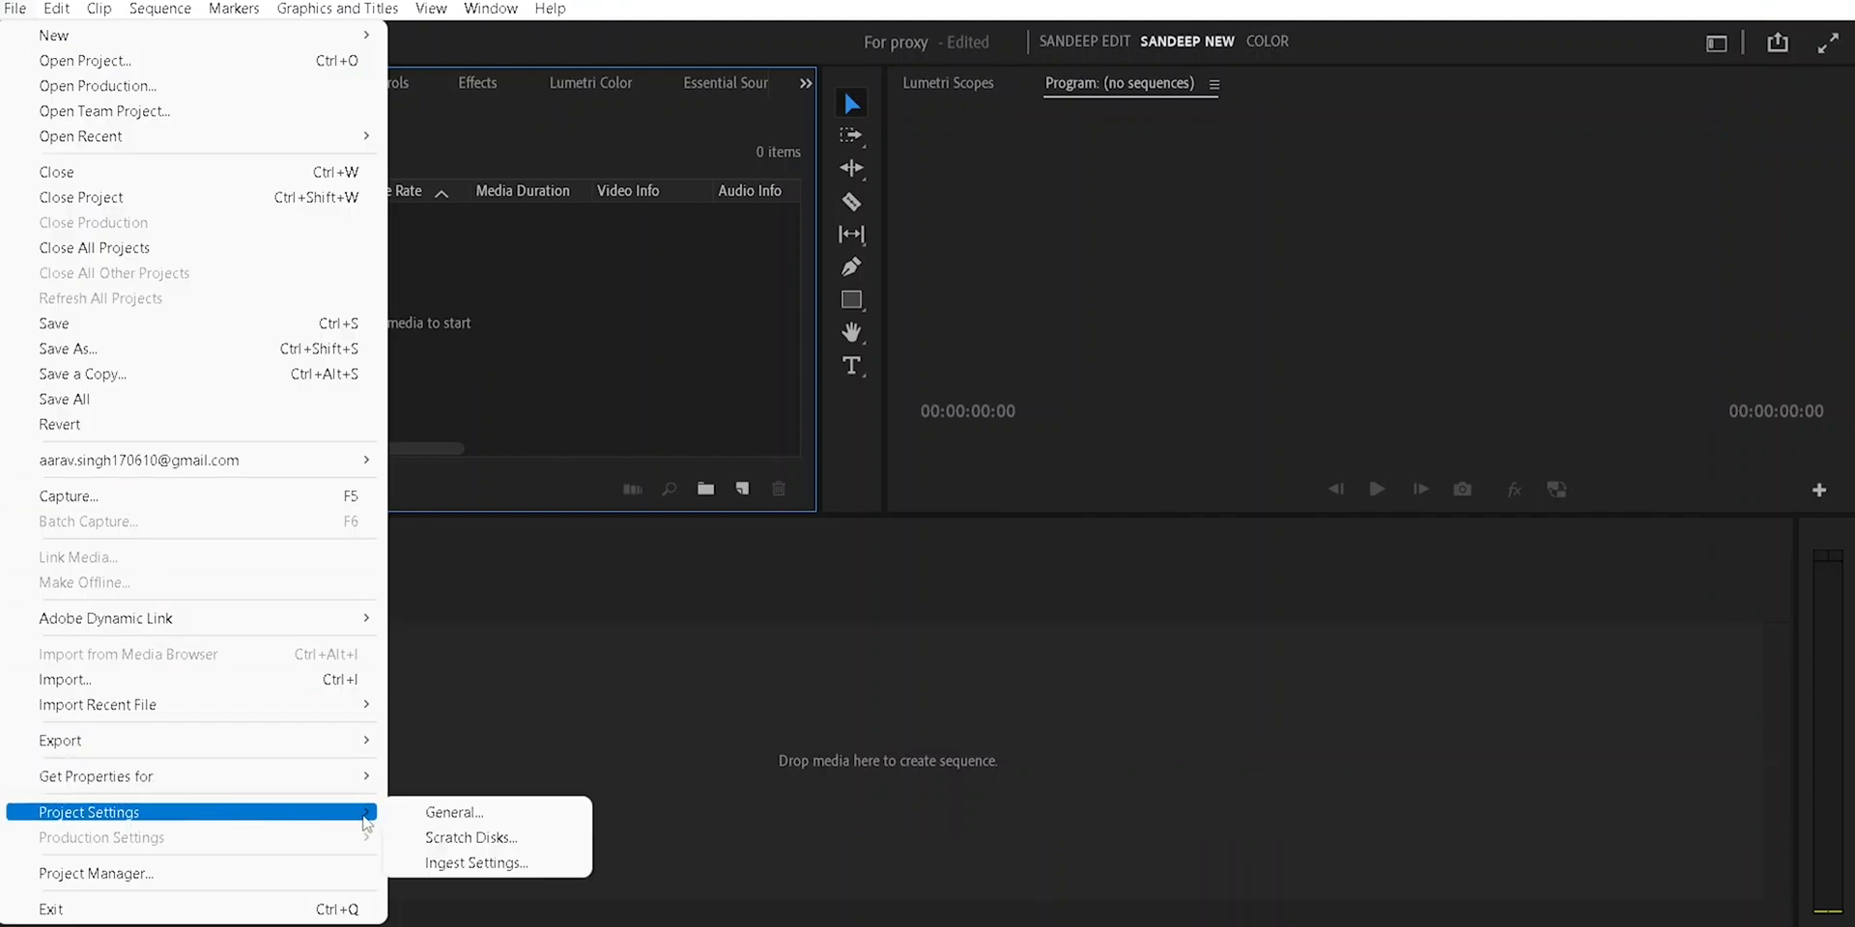
{"action": "left_click", "coordinate": [455, 863]}
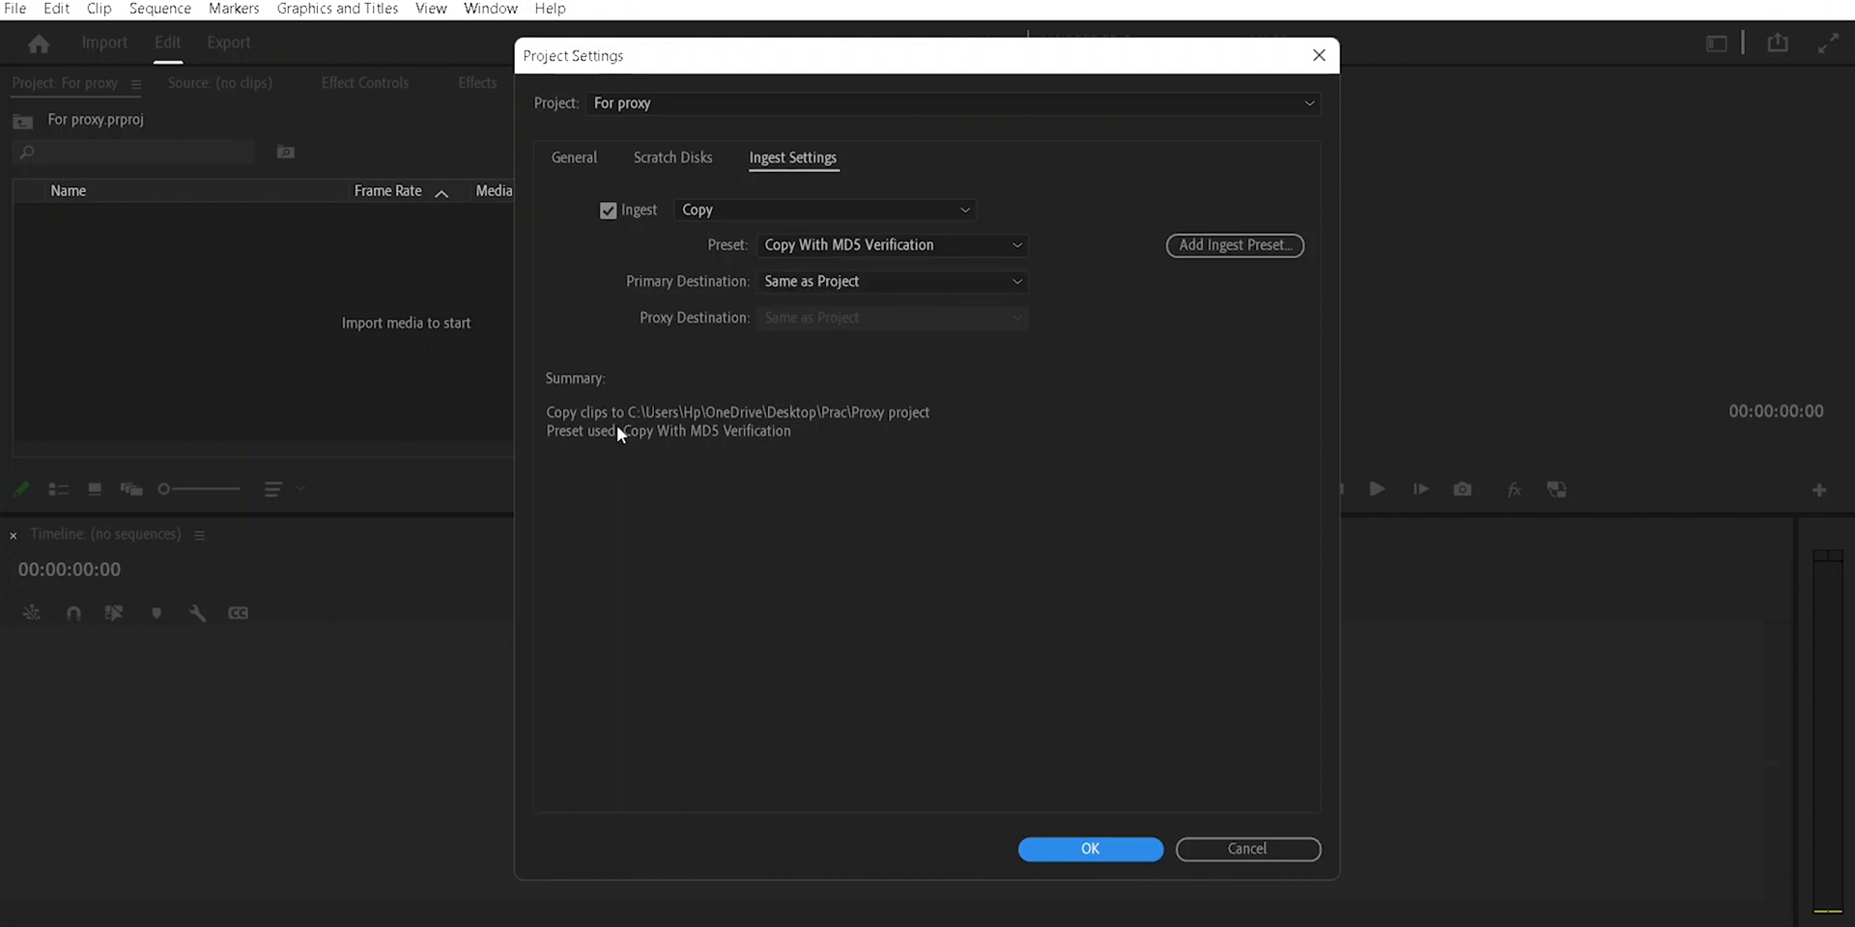
{"action": "left_click", "coordinate": [898, 210]}
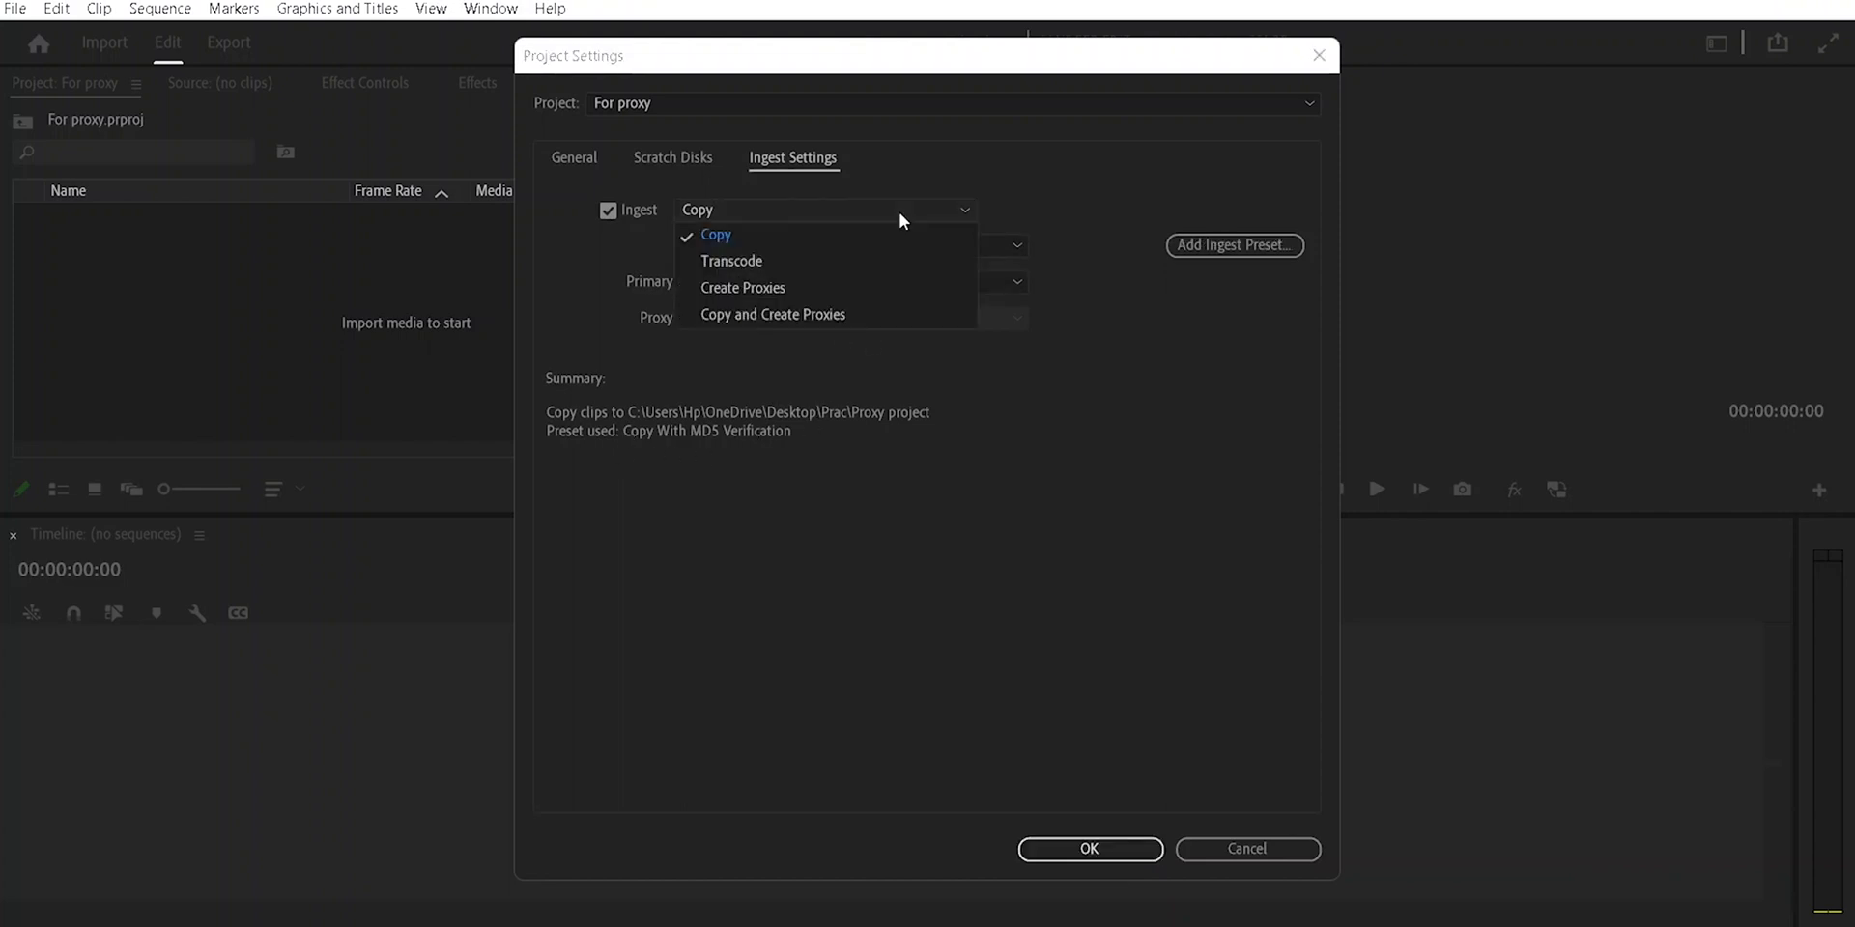
{"action": "left_click", "coordinate": [753, 261]}
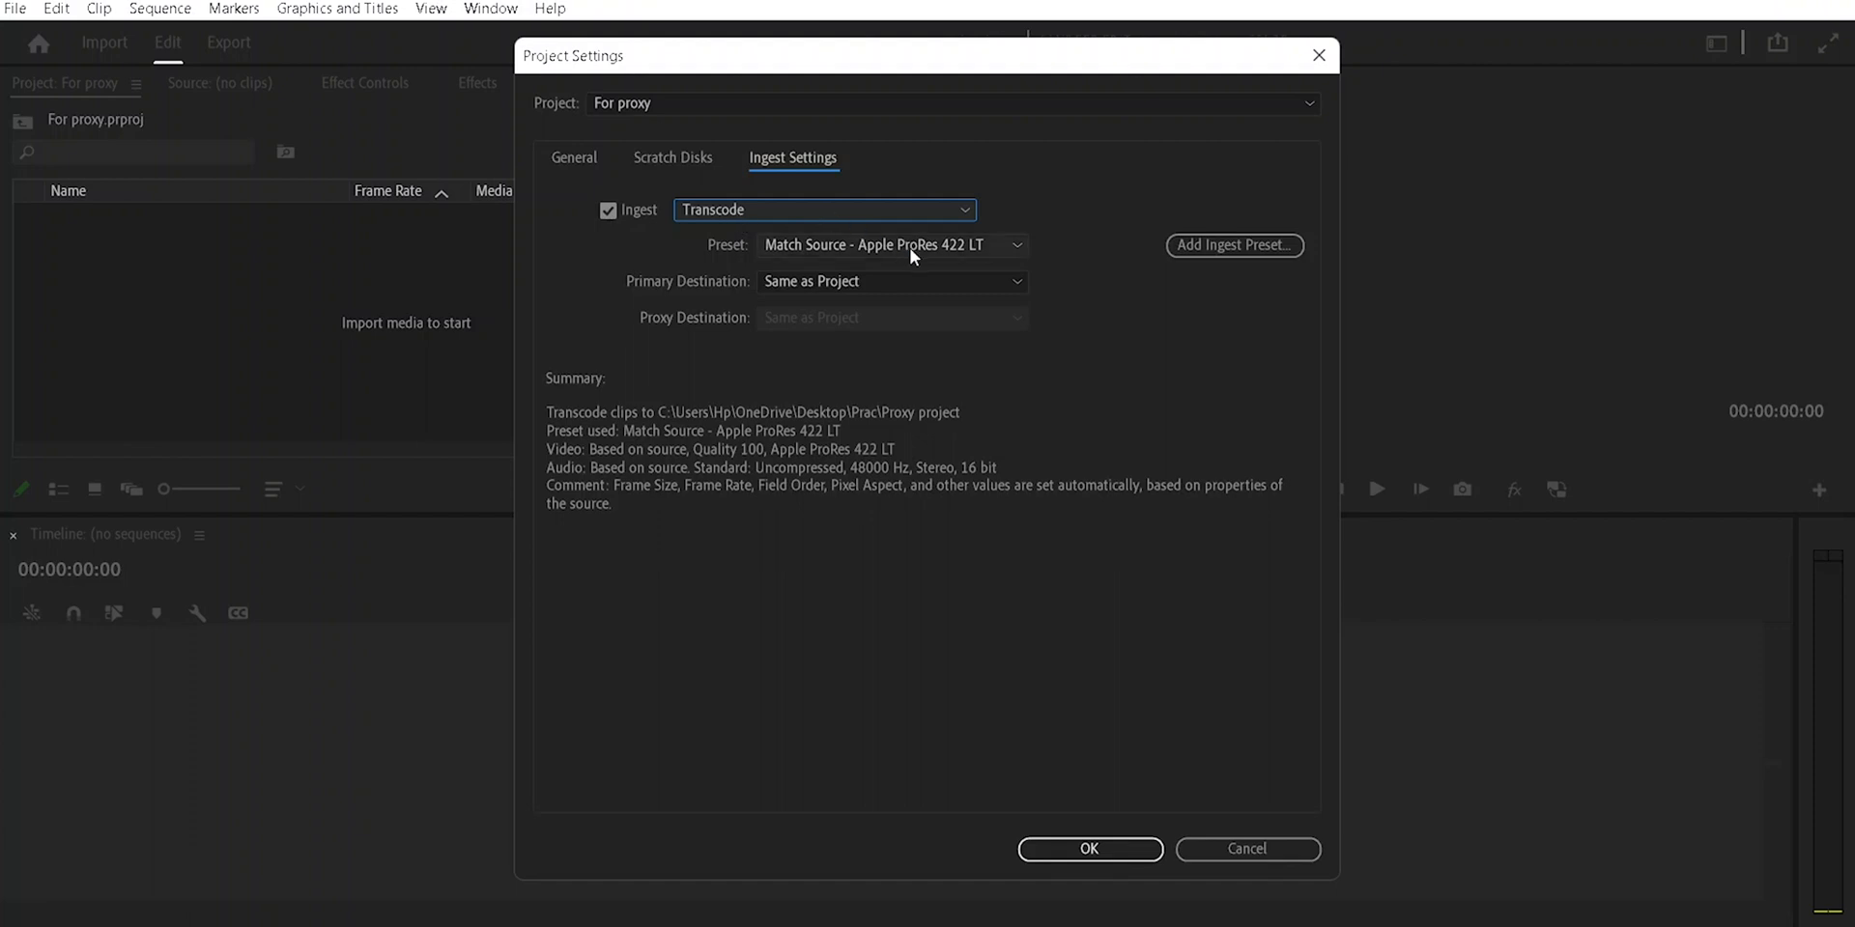
{"action": "left_click", "coordinate": [1014, 246]}
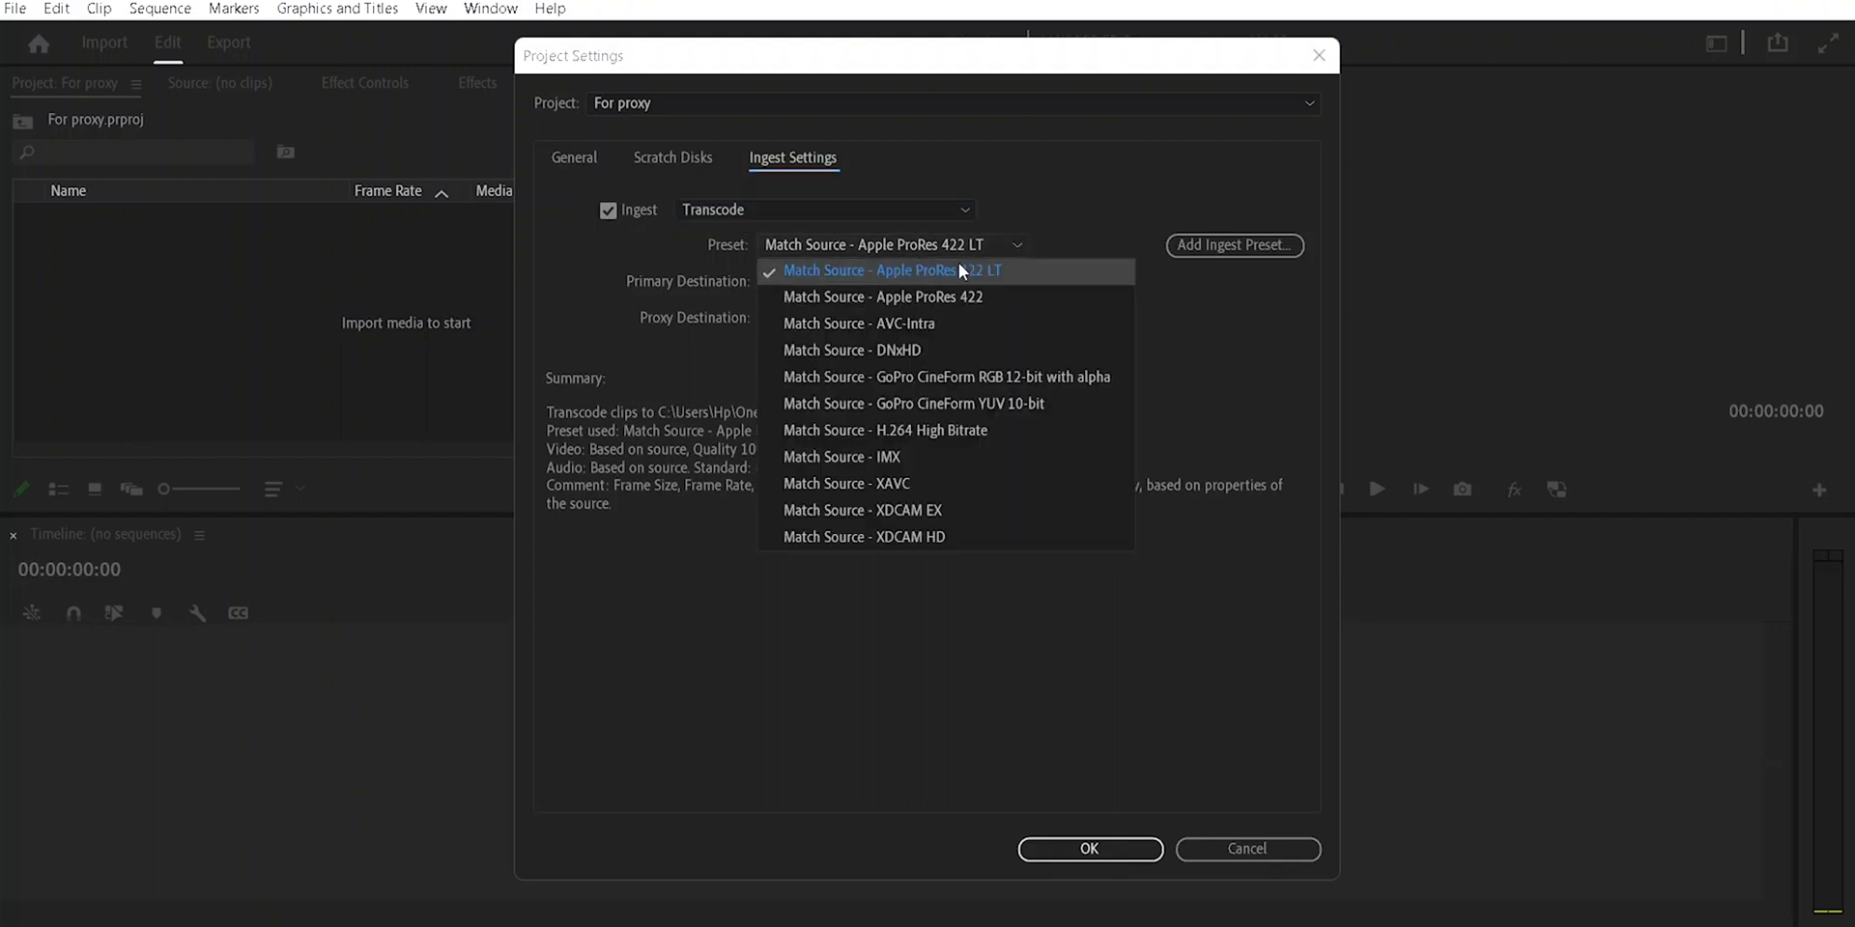
{"action": "left_click", "coordinate": [1030, 178]}
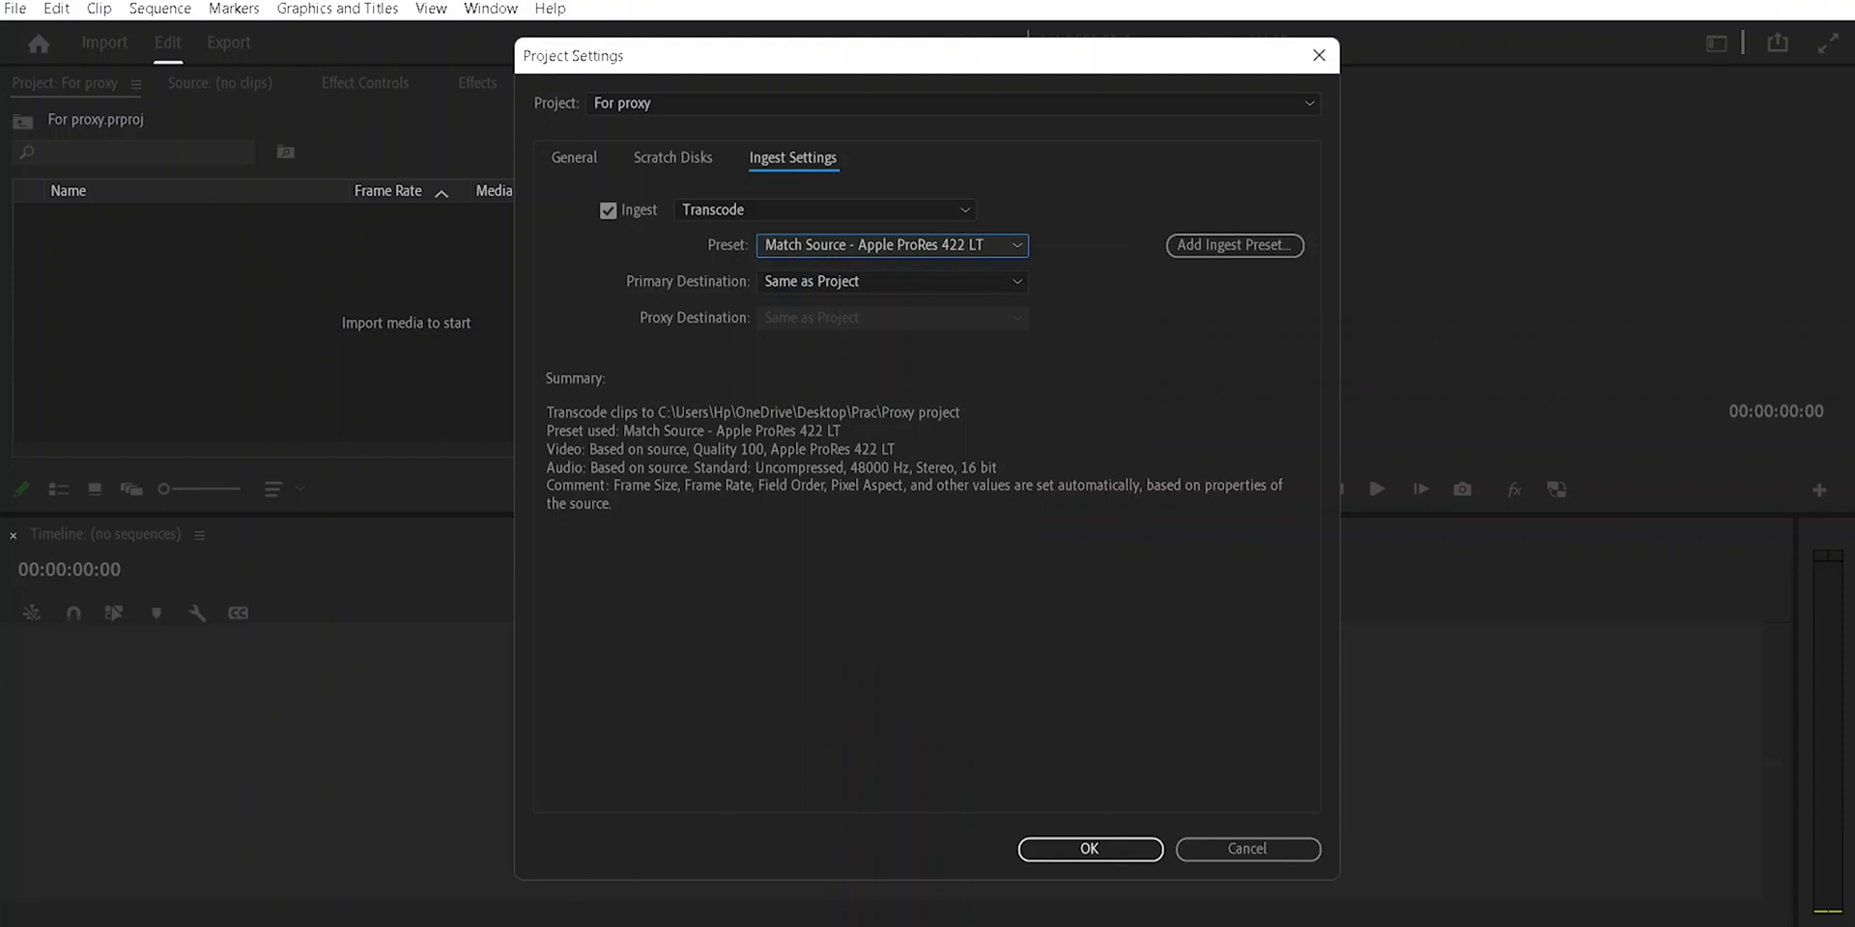
Look at the source talk.mp4 in the camera card's 100D5200 folder and apply the Transcode ingest settings
{"action": "left_click", "coordinate": [771, 874]}
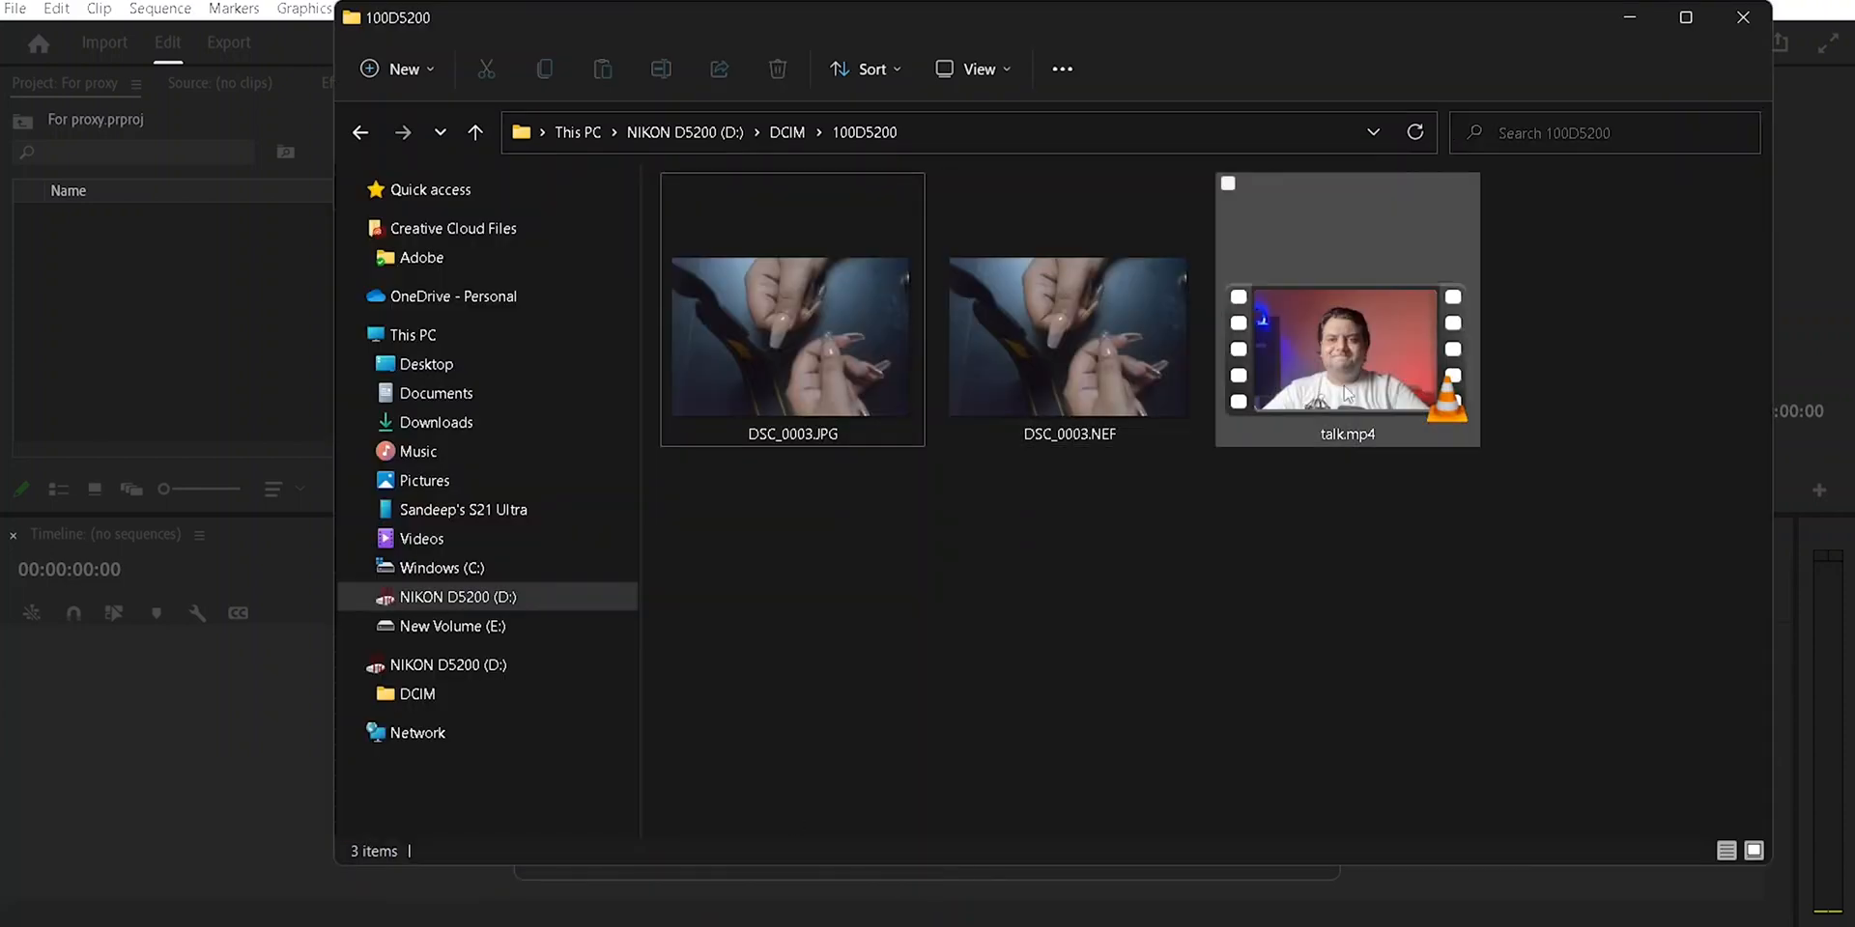
{"action": "left_click", "coordinate": [1318, 409]}
{"action": "left_click", "coordinate": [1629, 17]}
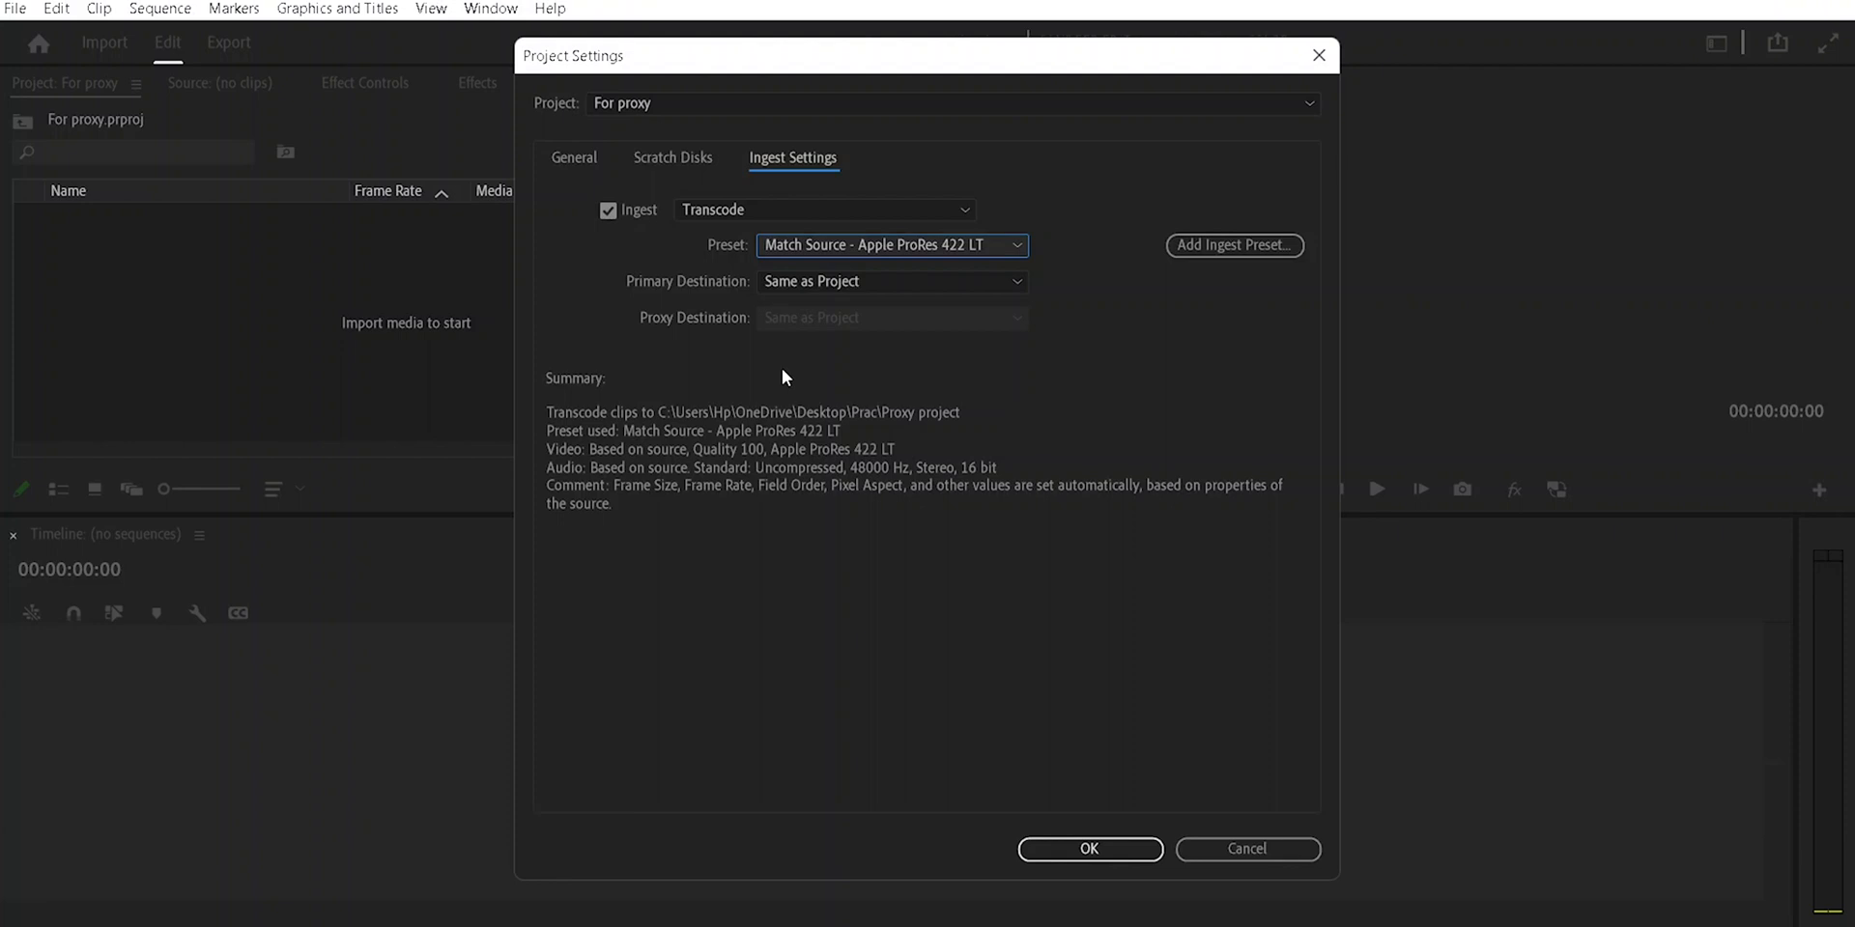
{"action": "left_click", "coordinate": [1069, 846]}
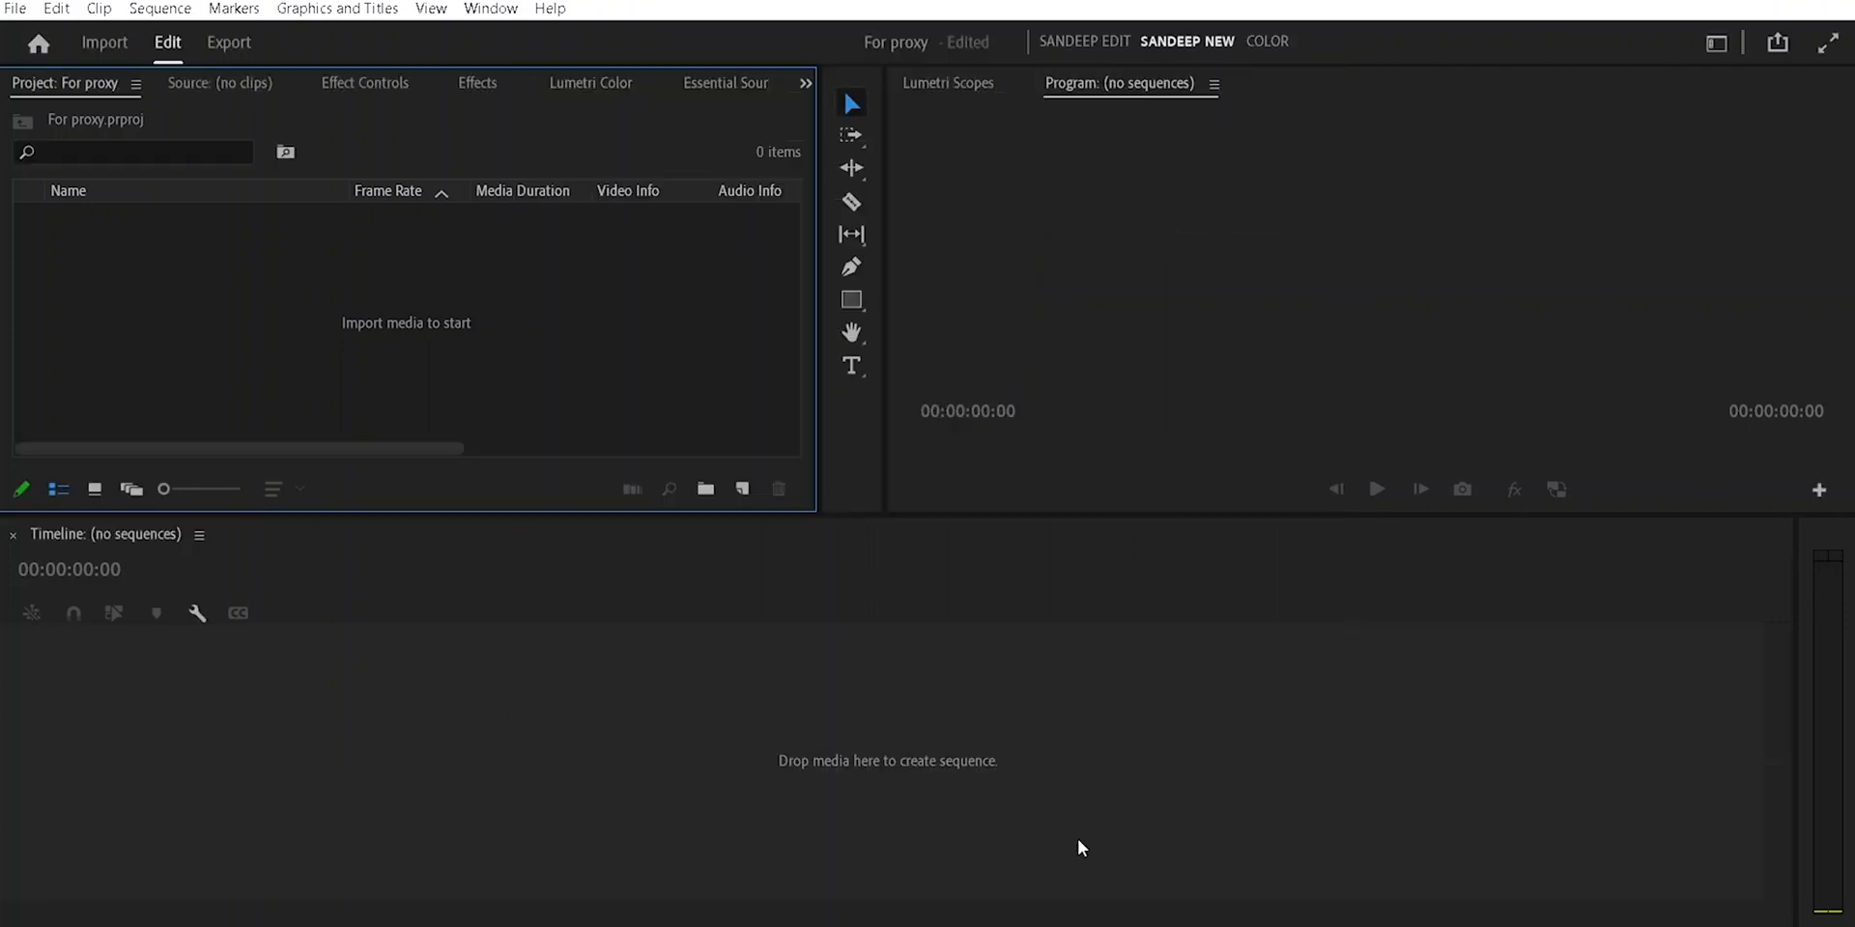
Review the presets available for Transcode in the project's ingest settings, keeping Match Source - Apple ProRes 422 LT
{"action": "left_click", "coordinate": [16, 8]}
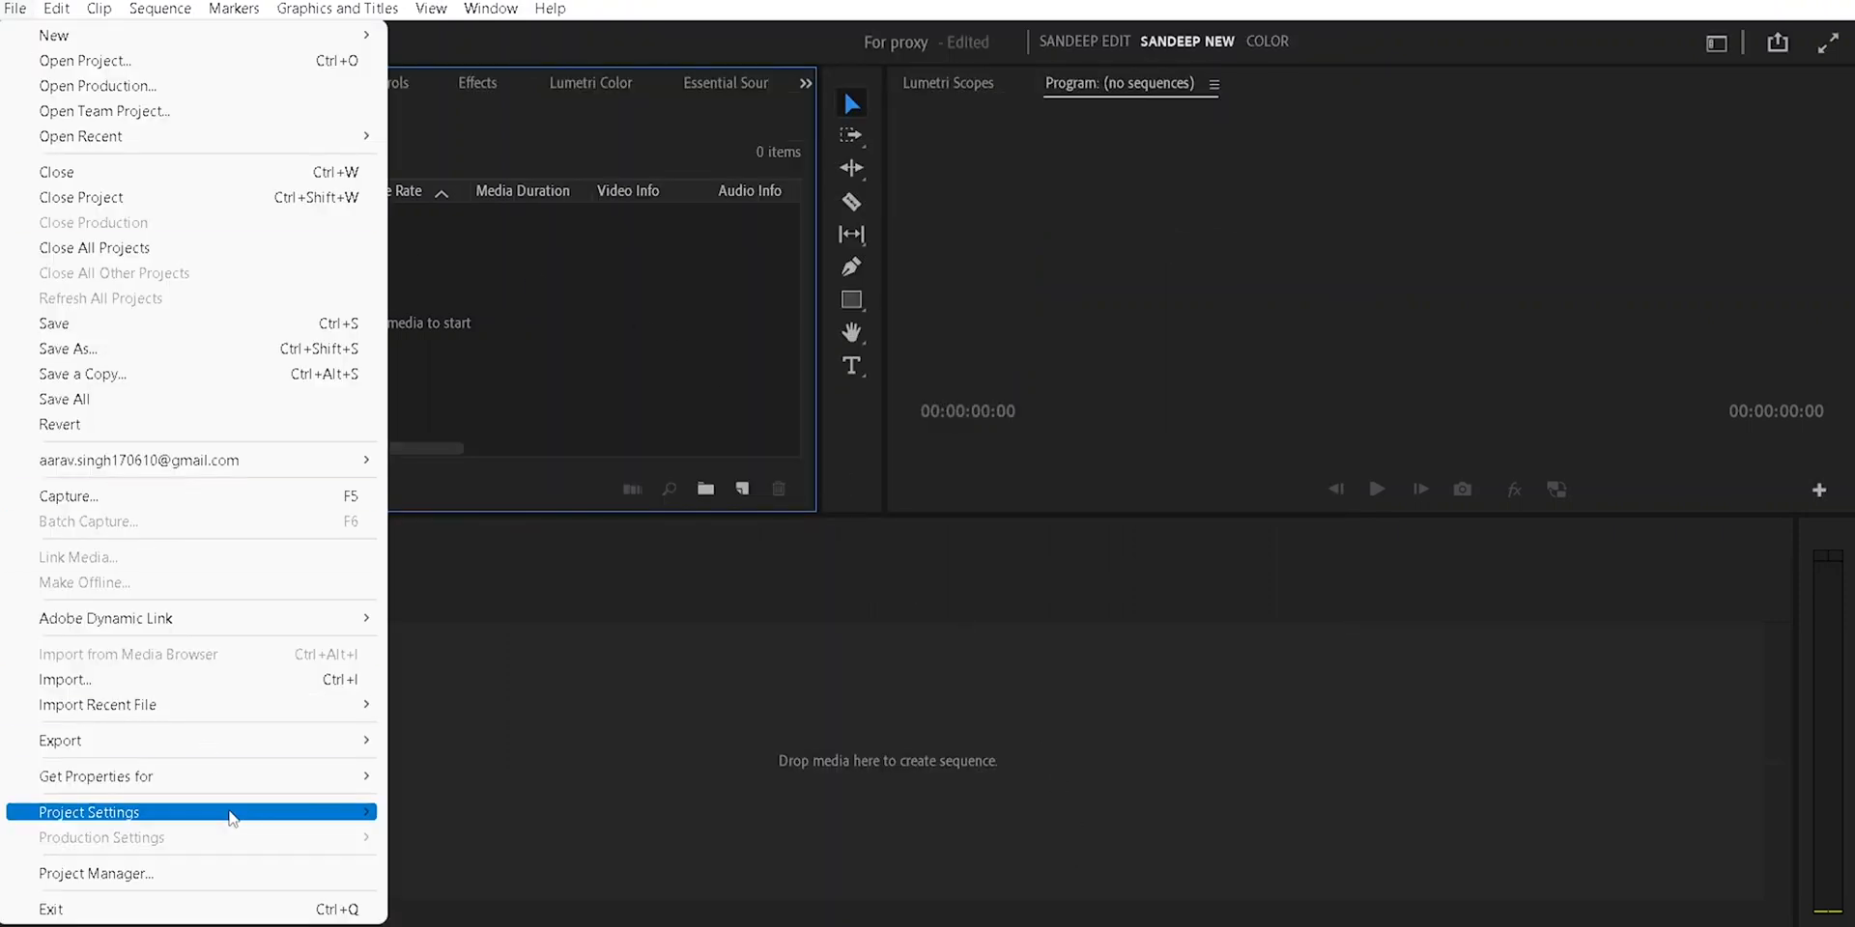
{"action": "mouse_move", "coordinate": [235, 813]}
{"action": "left_click", "coordinate": [463, 863]}
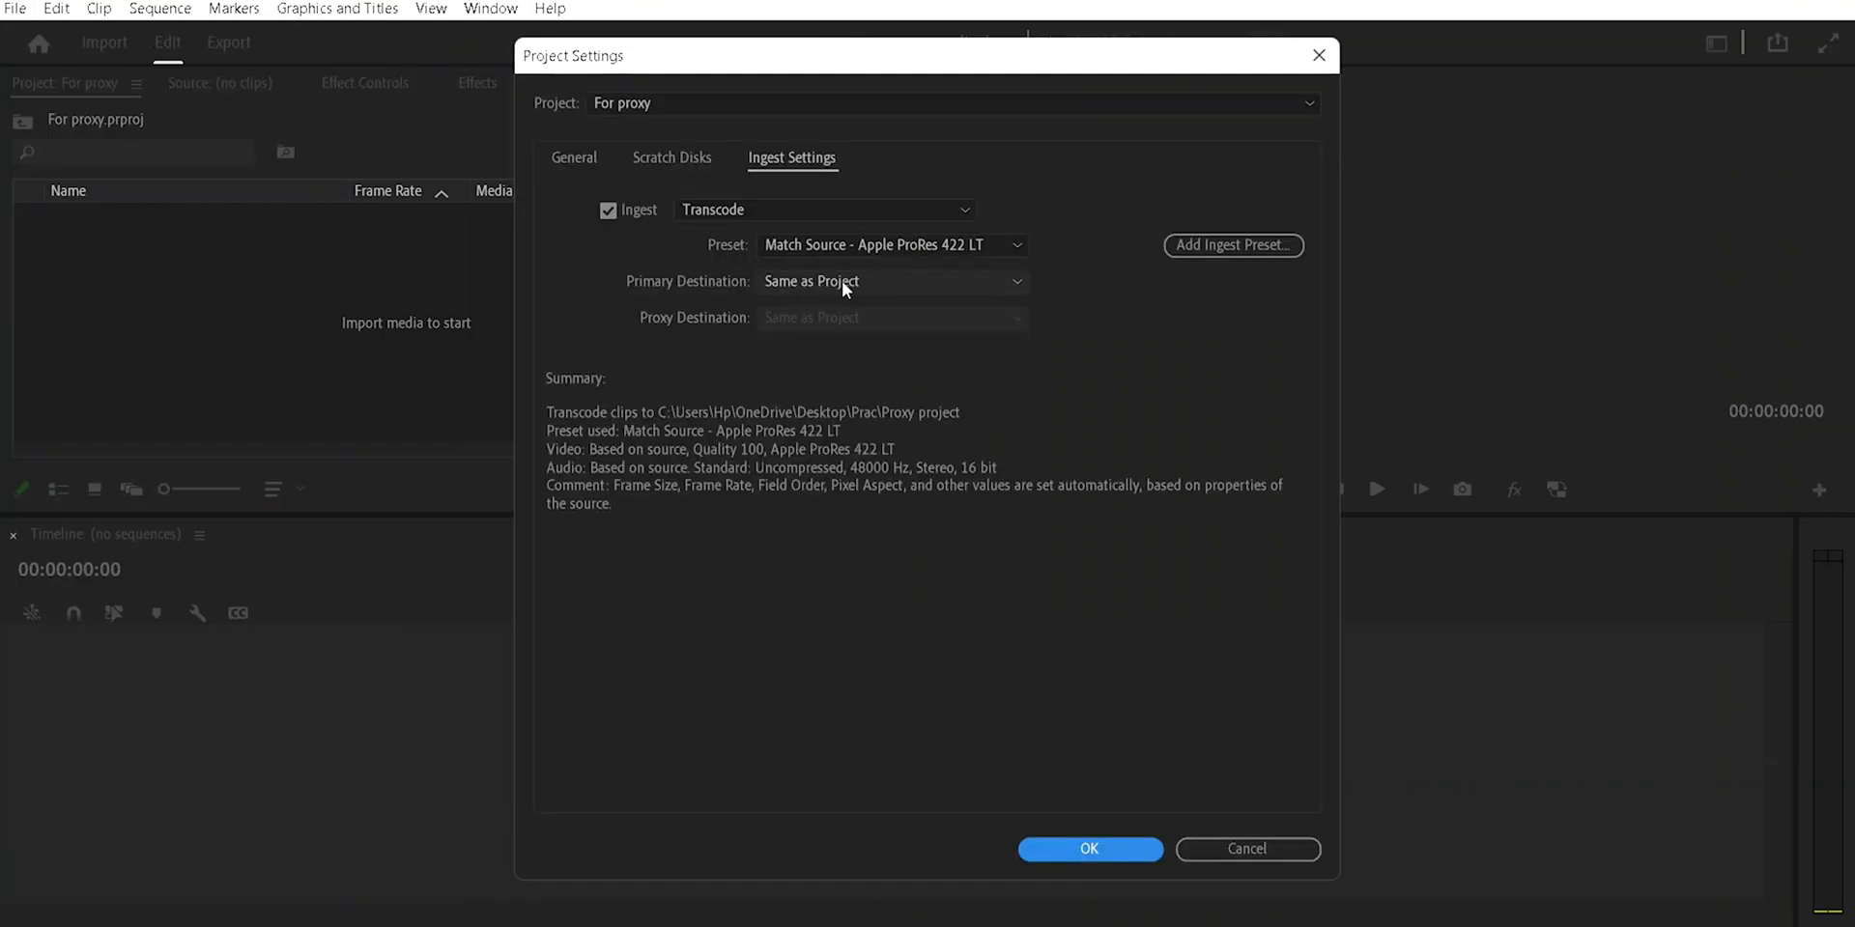
{"action": "left_click", "coordinate": [982, 246]}
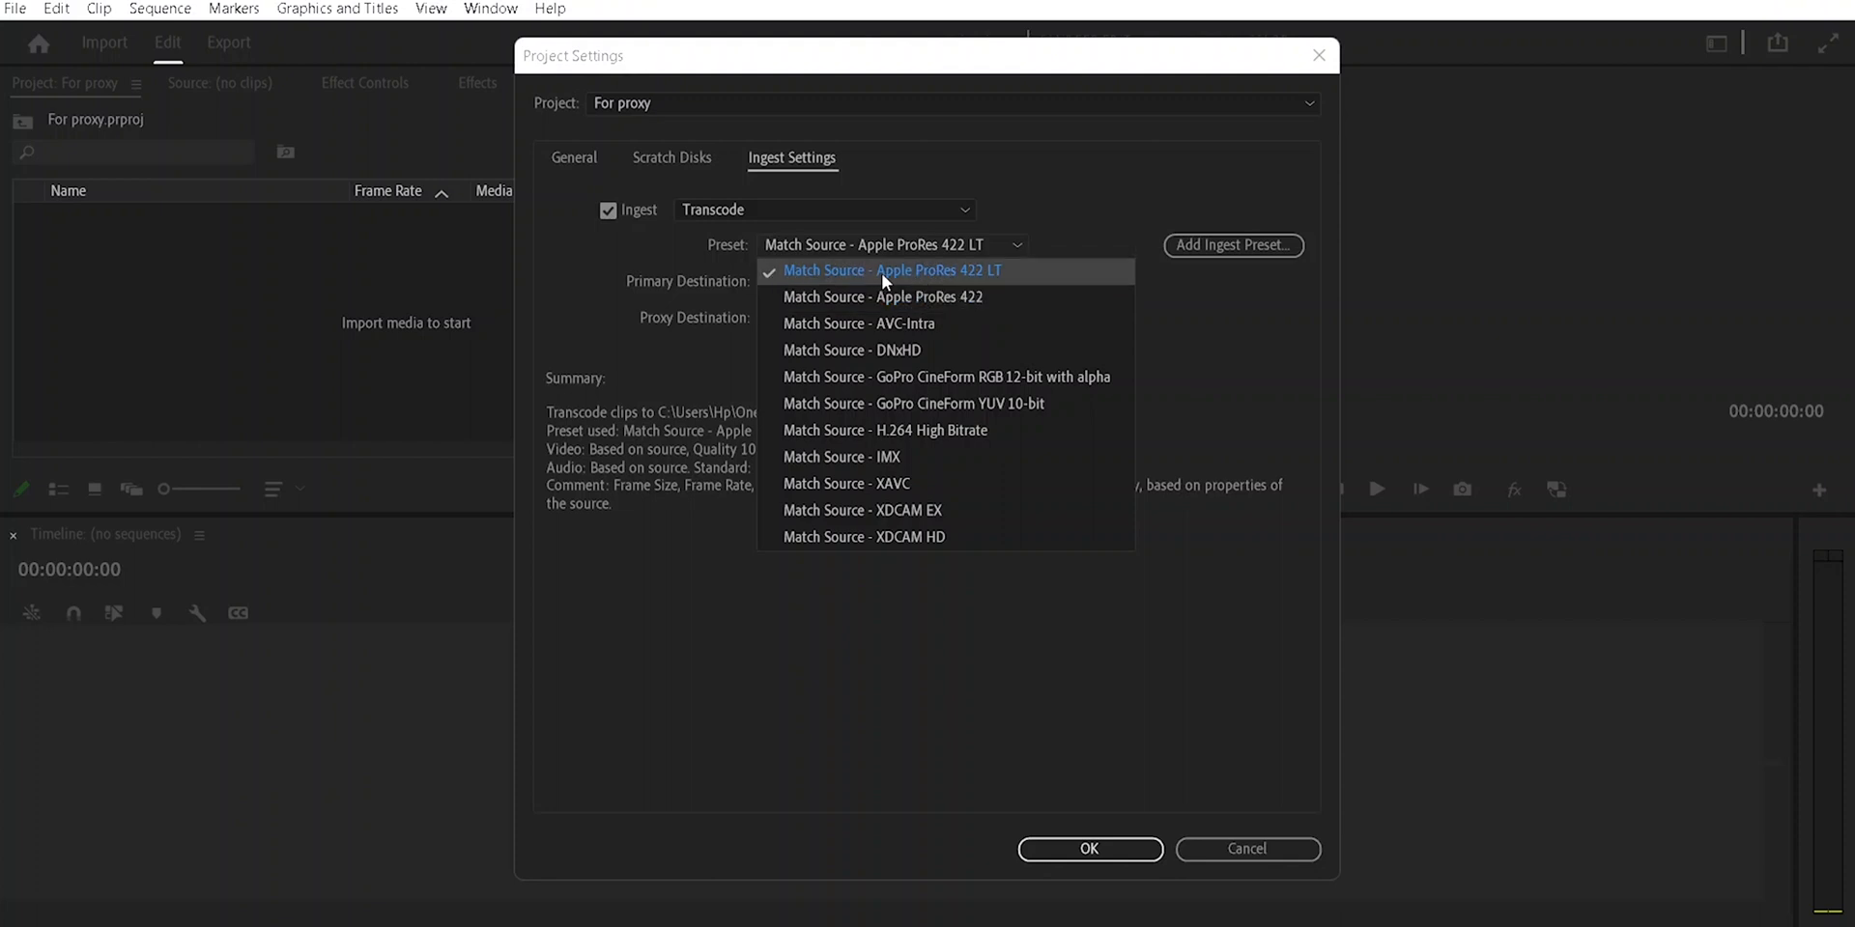
{"action": "left_click", "coordinate": [1162, 321]}
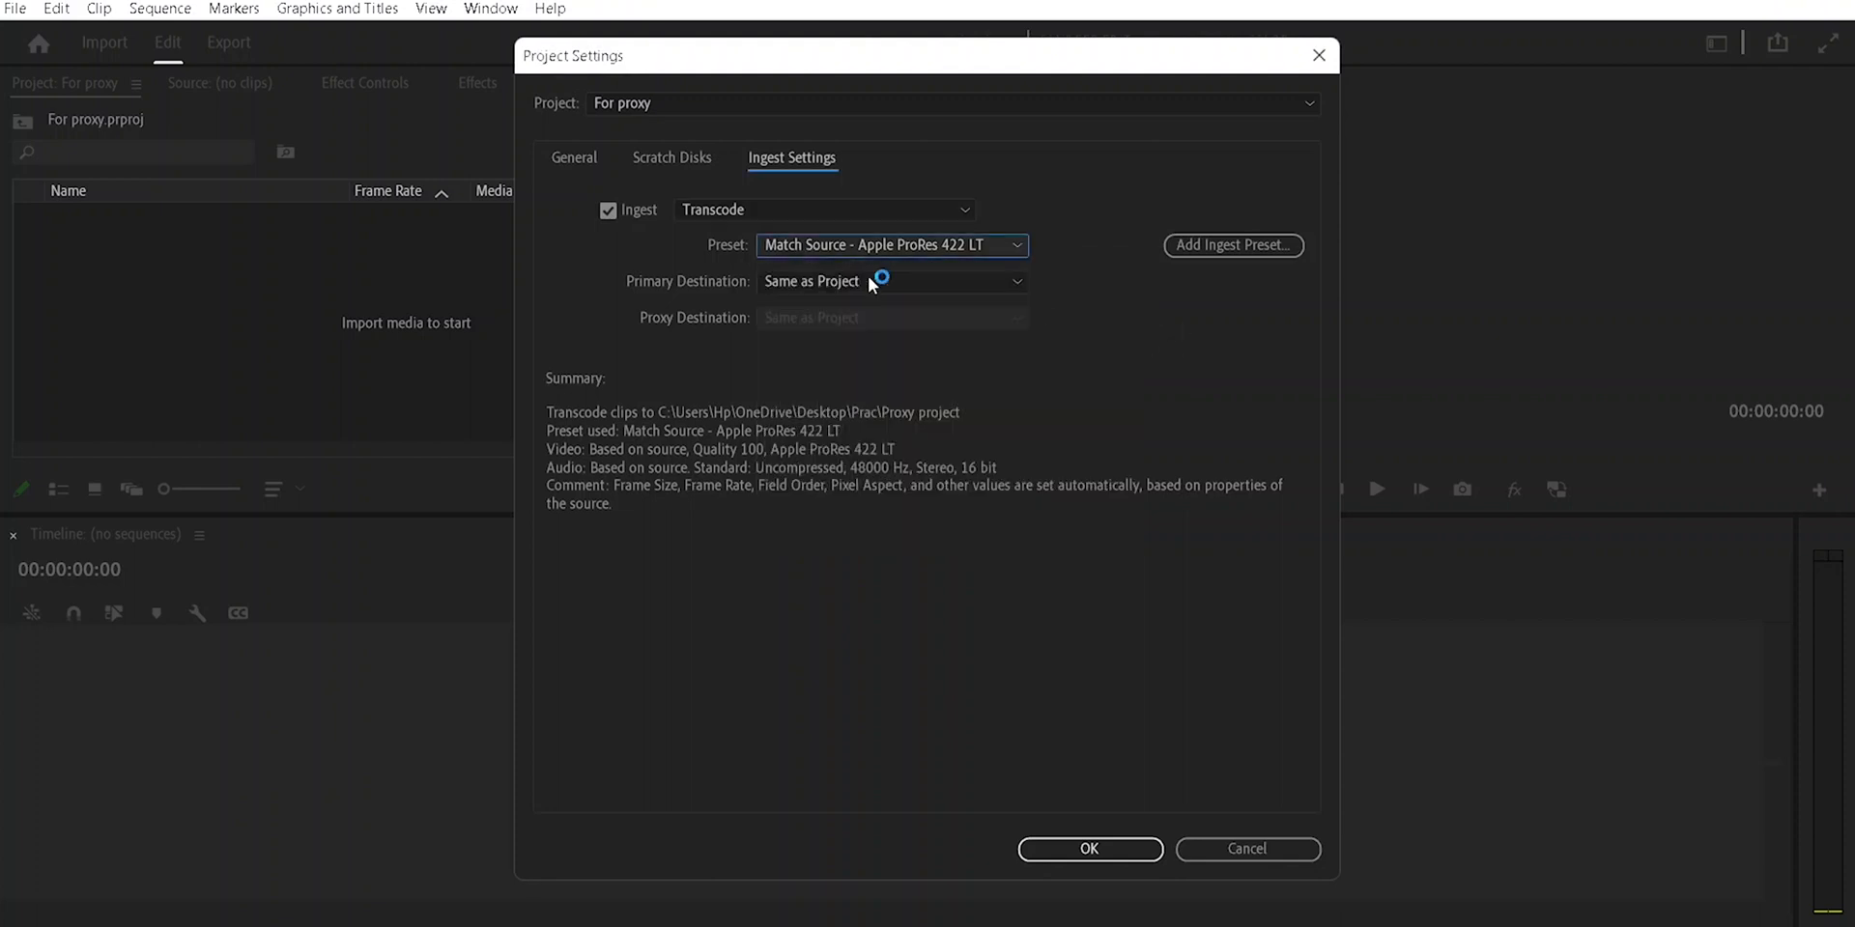
{"action": "left_click", "coordinate": [1096, 846]}
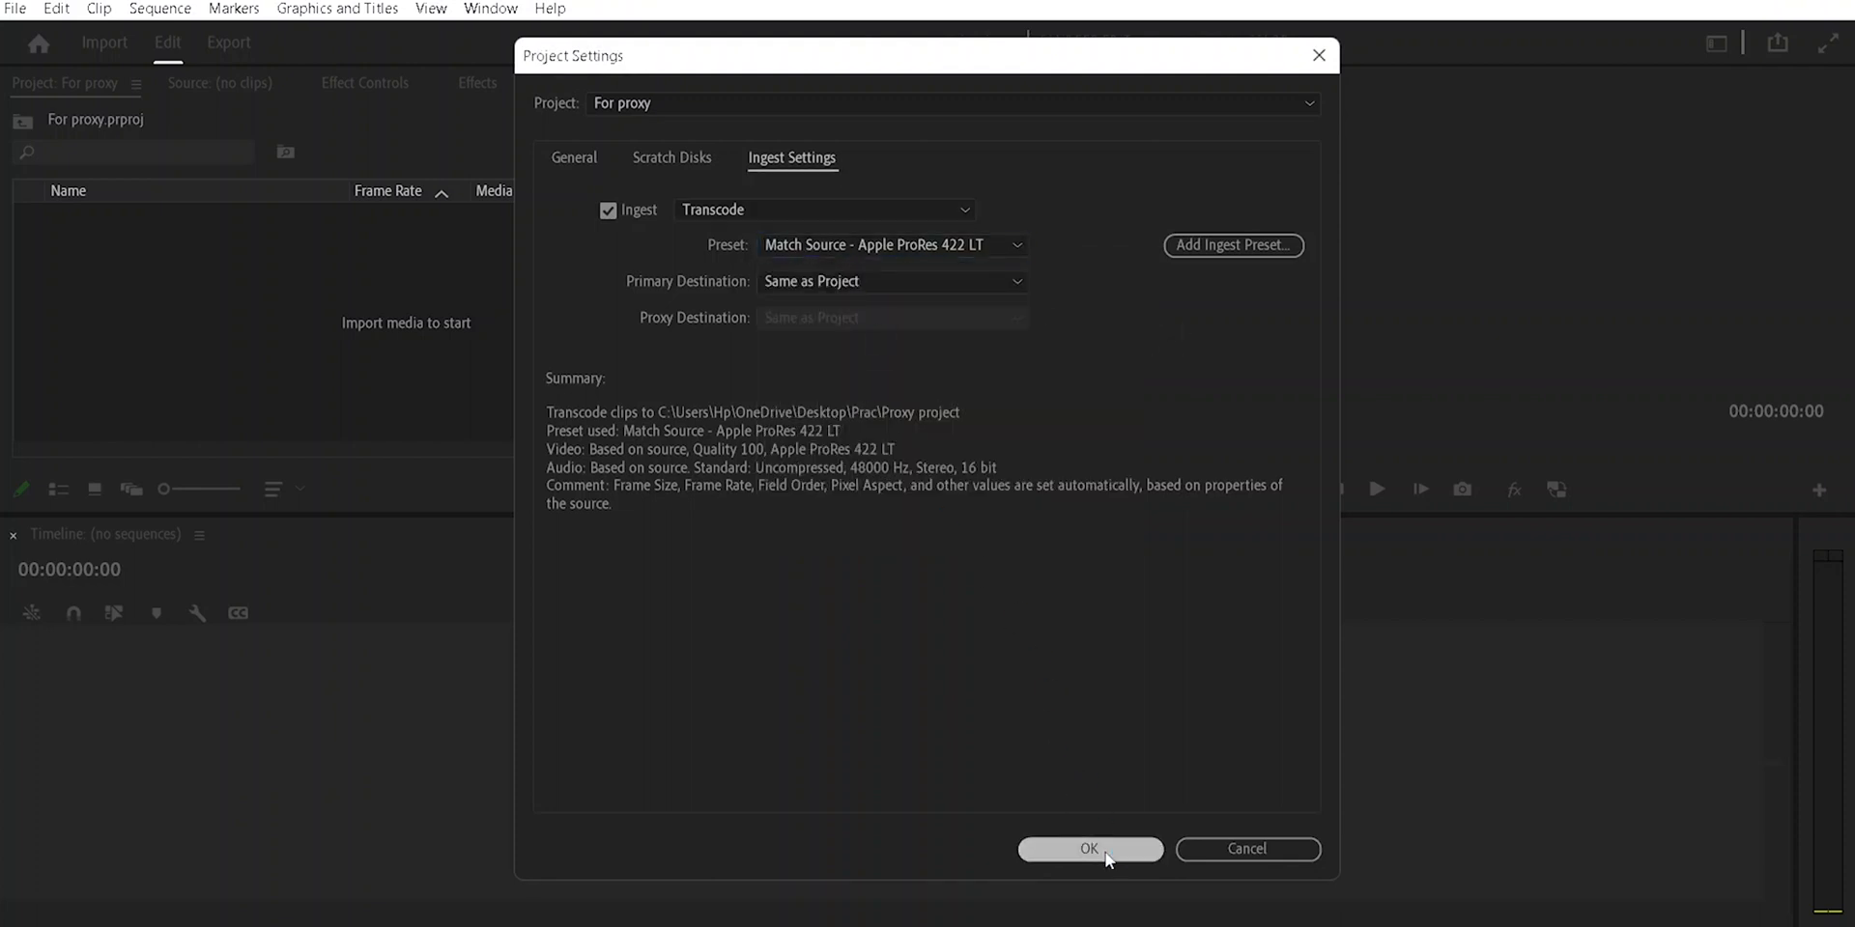
Import talk.mp4 from the camera card's 100D5200 folder into the project using the Transcode ingest settings
{"action": "double_click", "coordinate": [381, 368]}
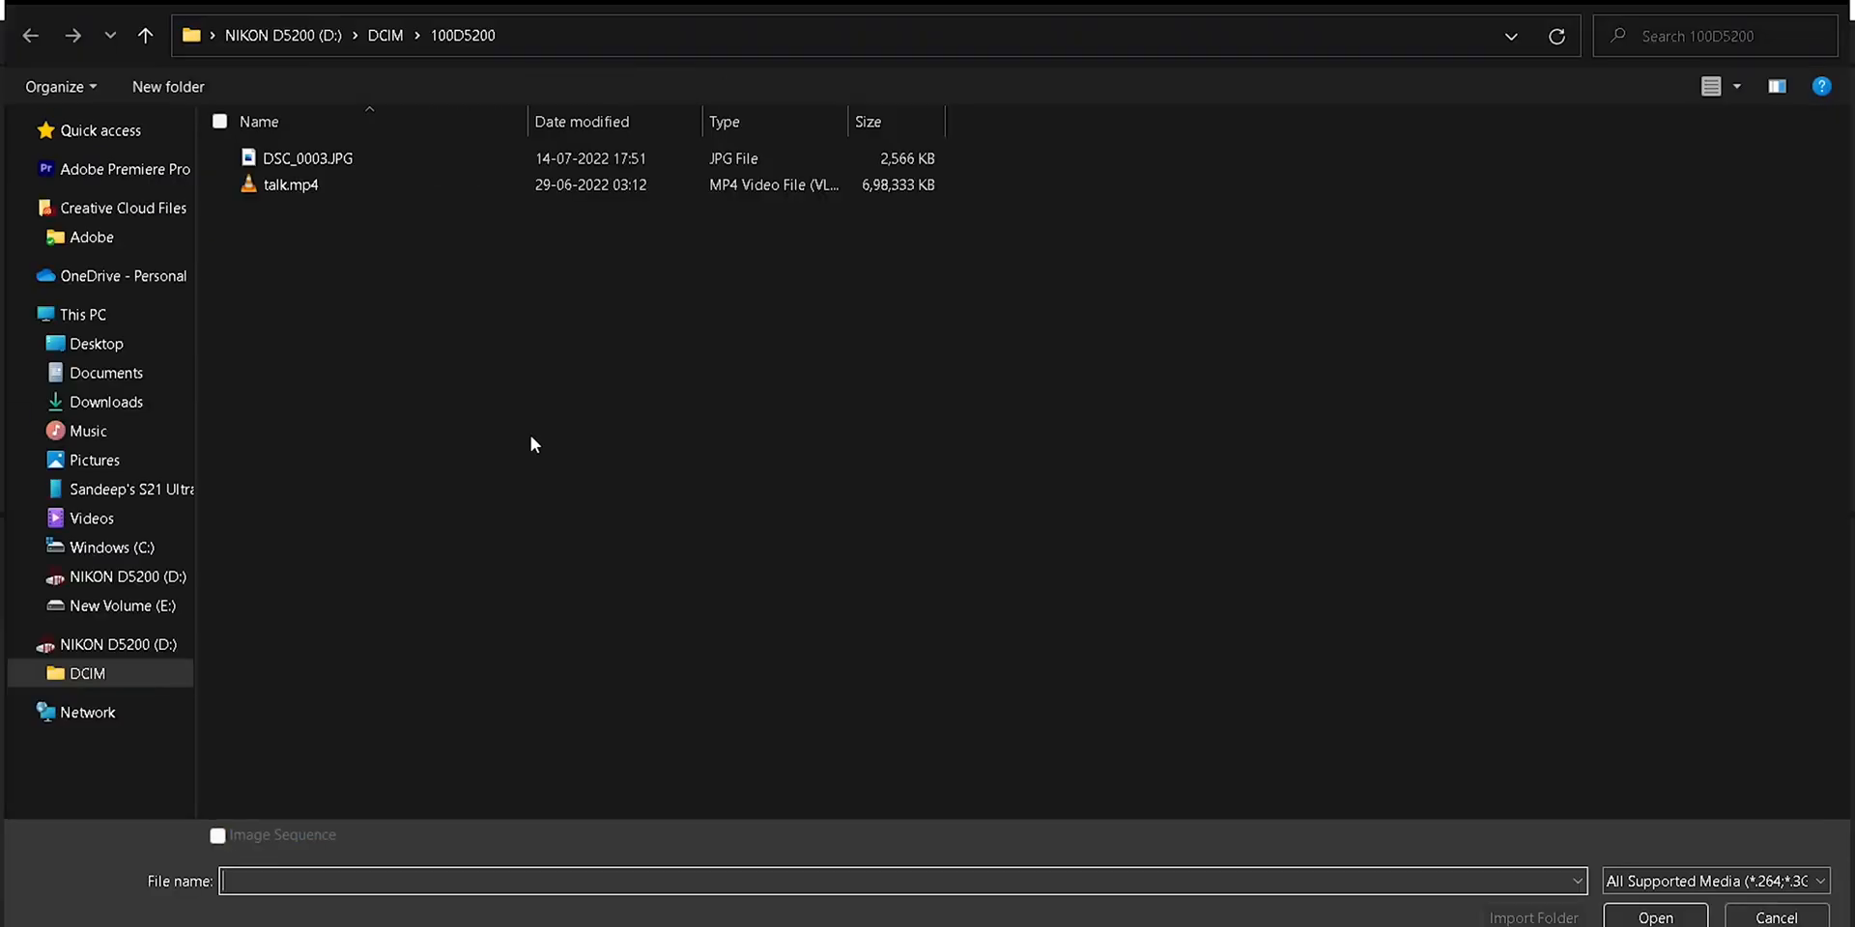
{"action": "left_click", "coordinate": [280, 185]}
{"action": "left_click", "coordinate": [1654, 917]}
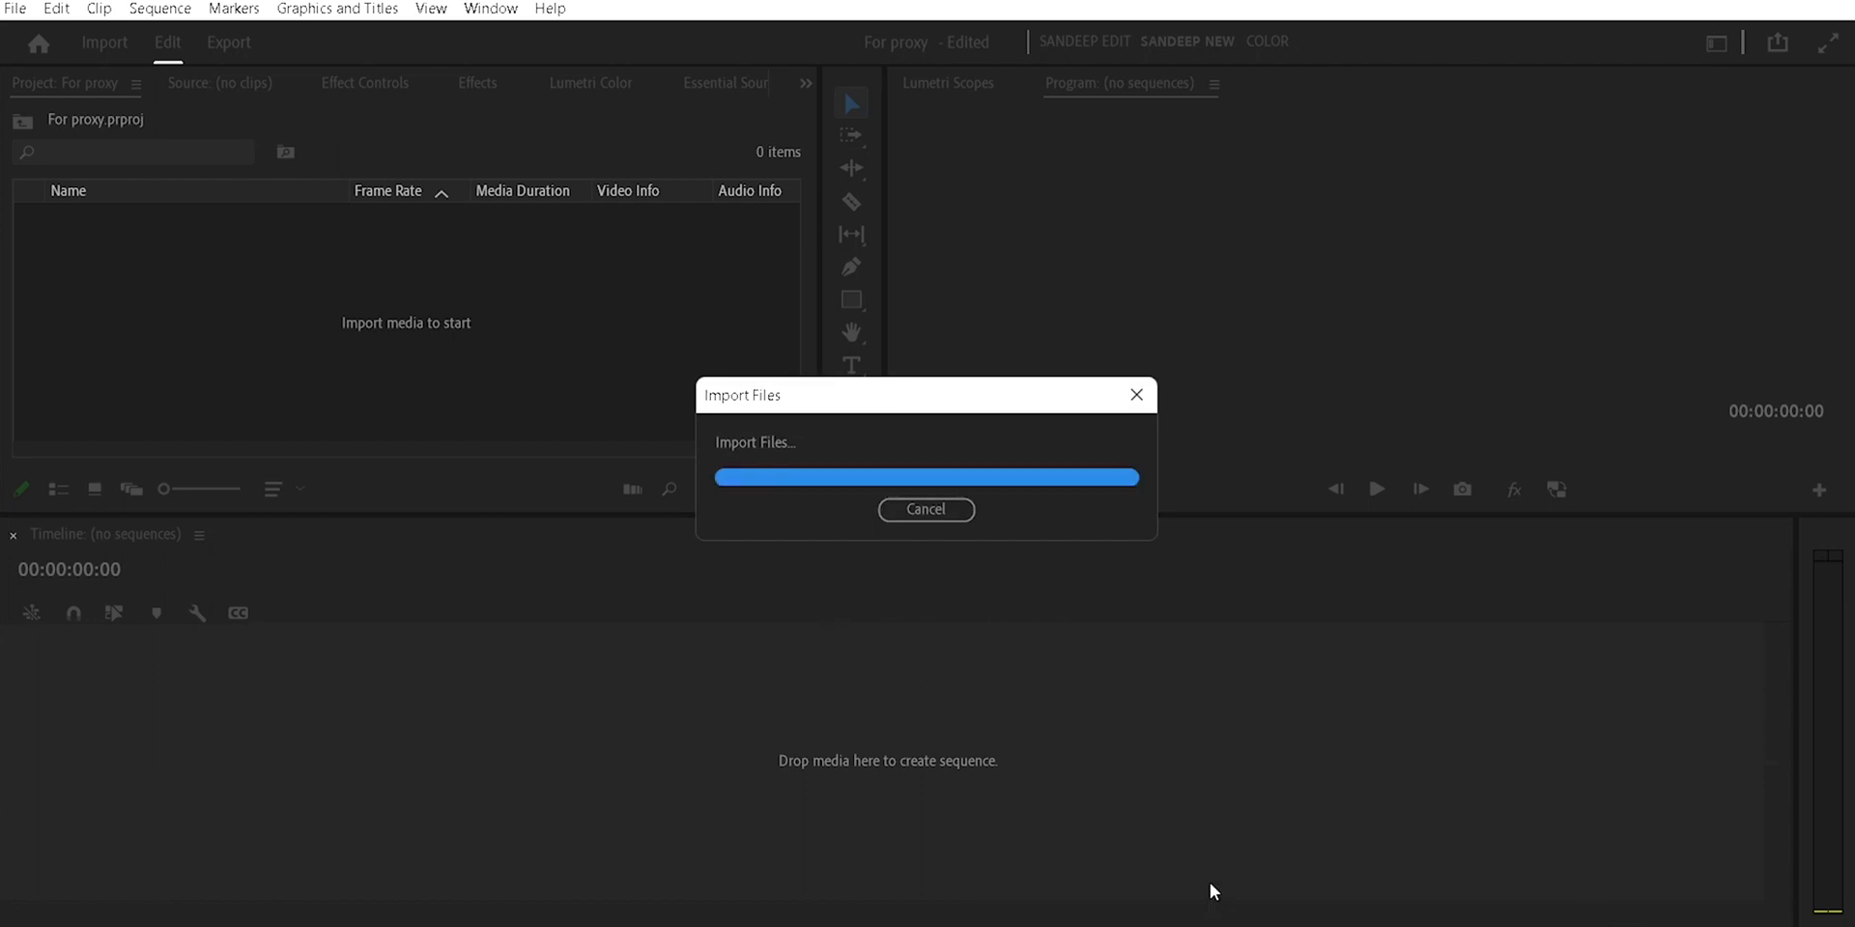
Check the ingest job in the Media Encoder queue and look at the transcoded talk.mov in the Proxy project folder
{"action": "mouse_move", "coordinate": [1209, 917]}
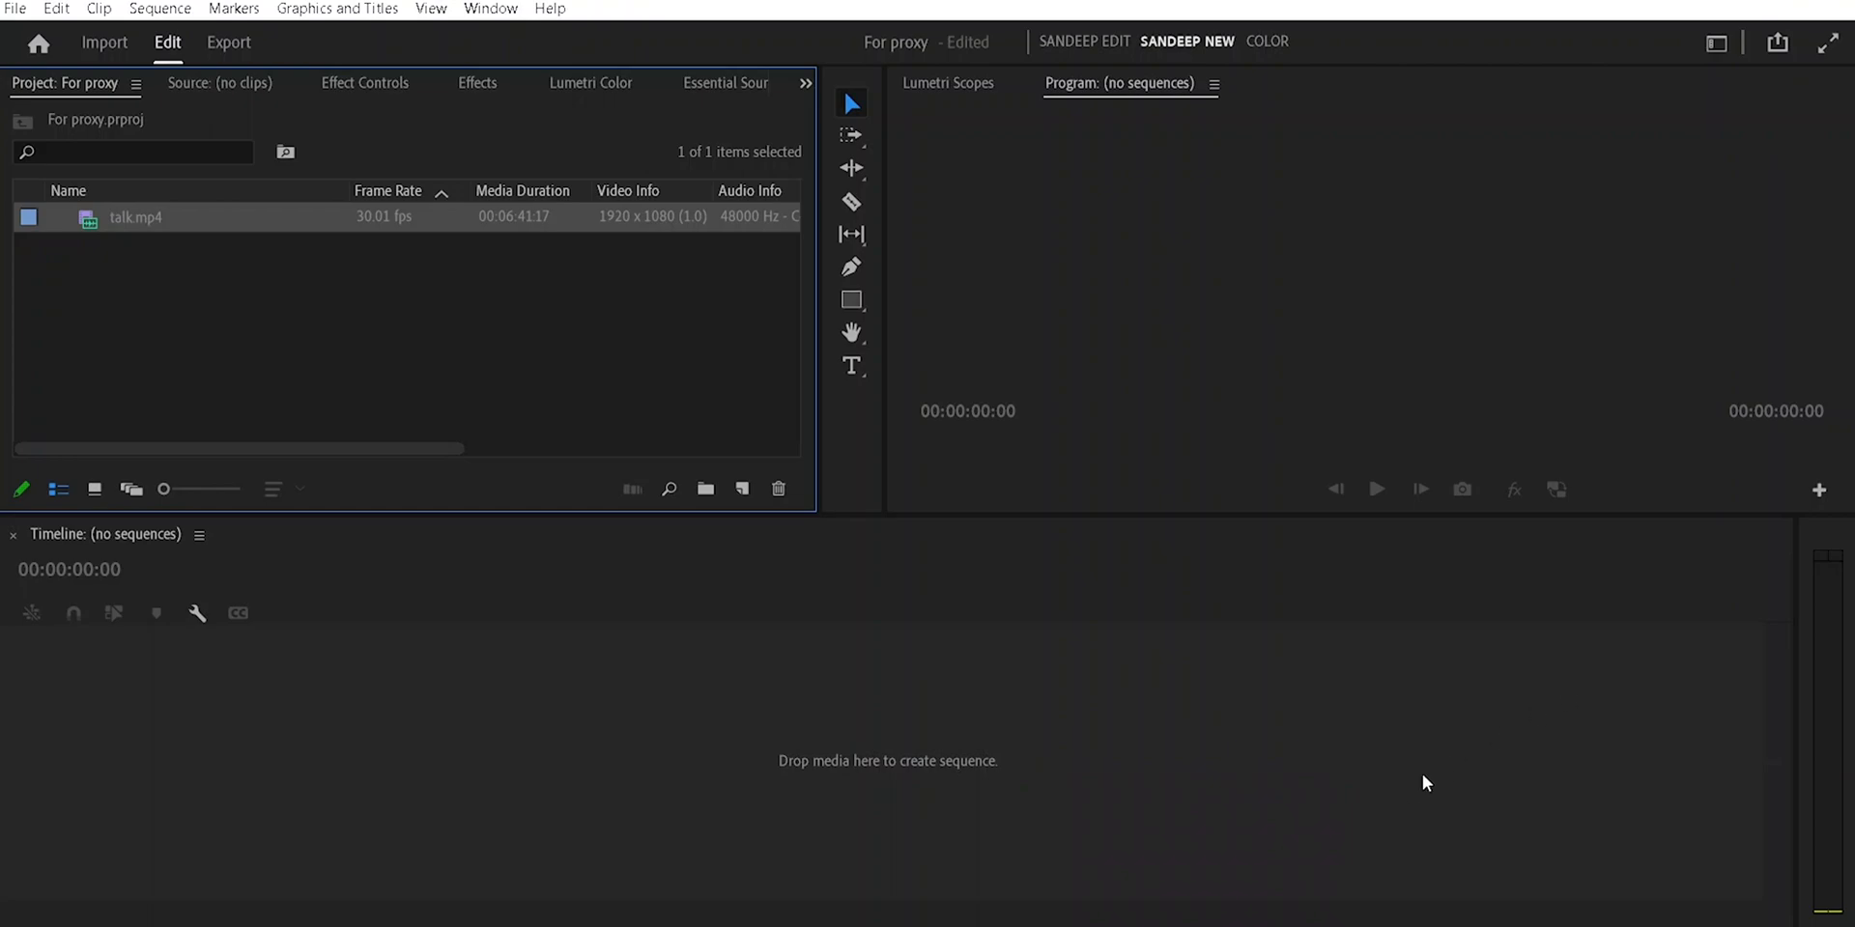
{"action": "left_click", "coordinate": [1212, 918]}
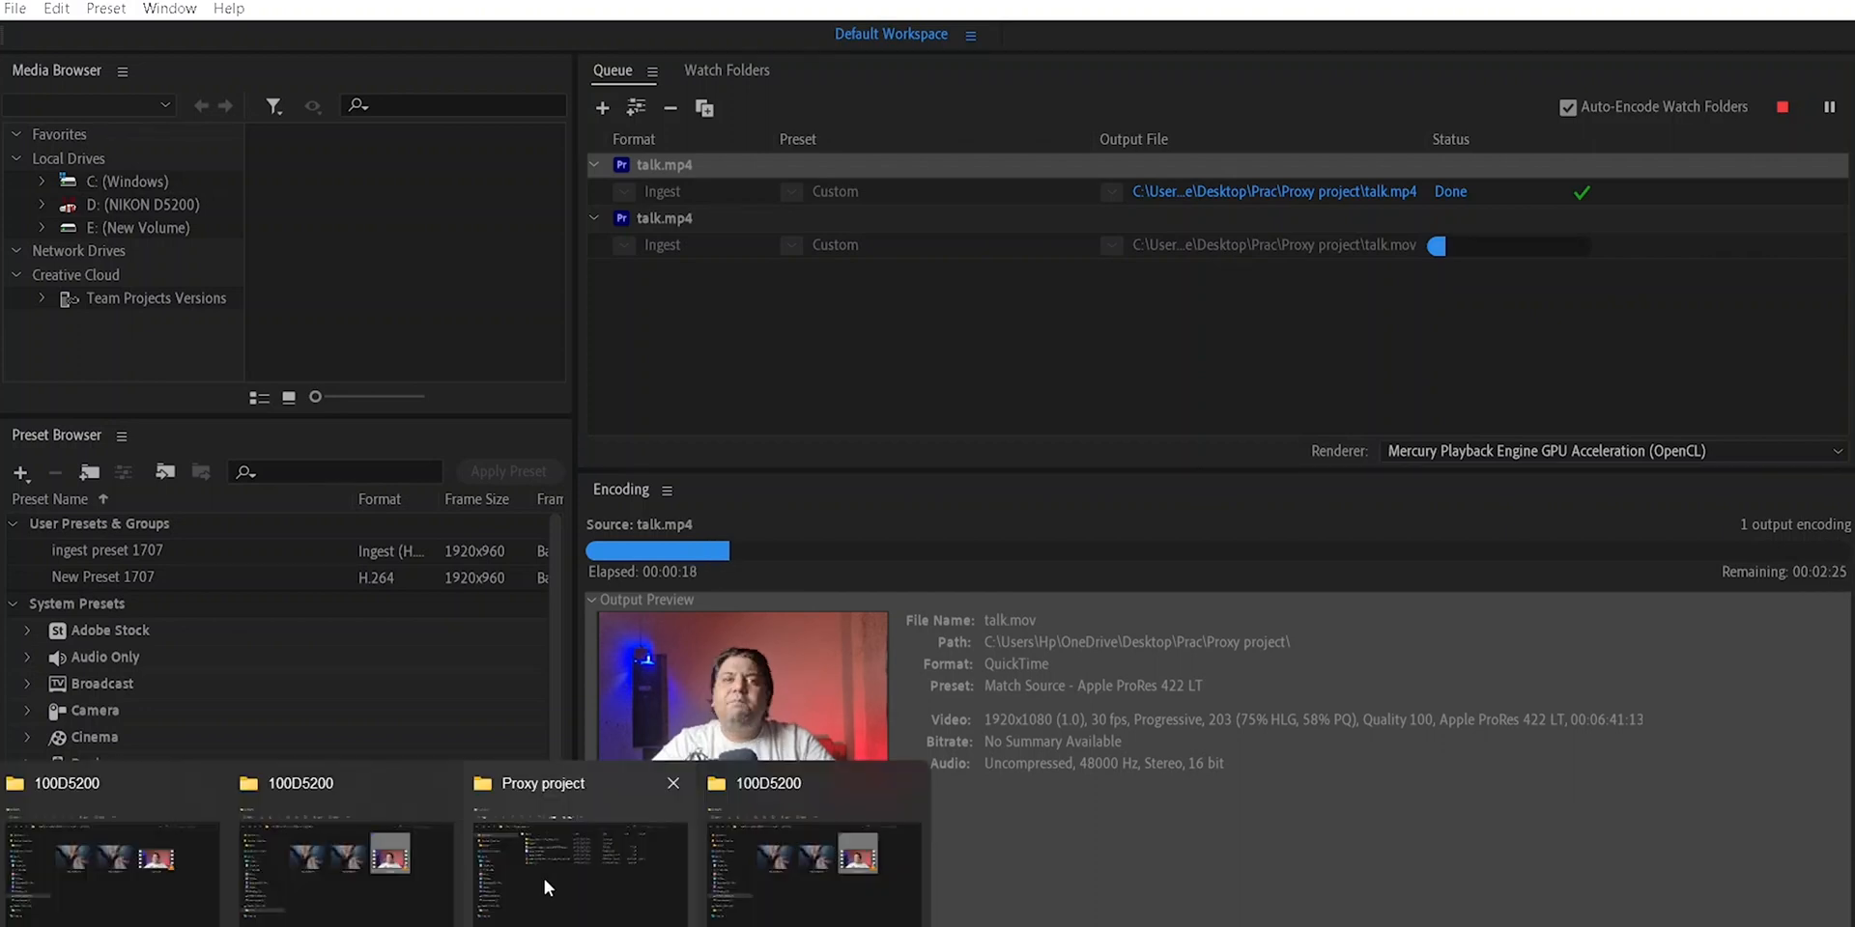
{"action": "left_click", "coordinate": [543, 879]}
{"action": "left_click", "coordinate": [718, 349]}
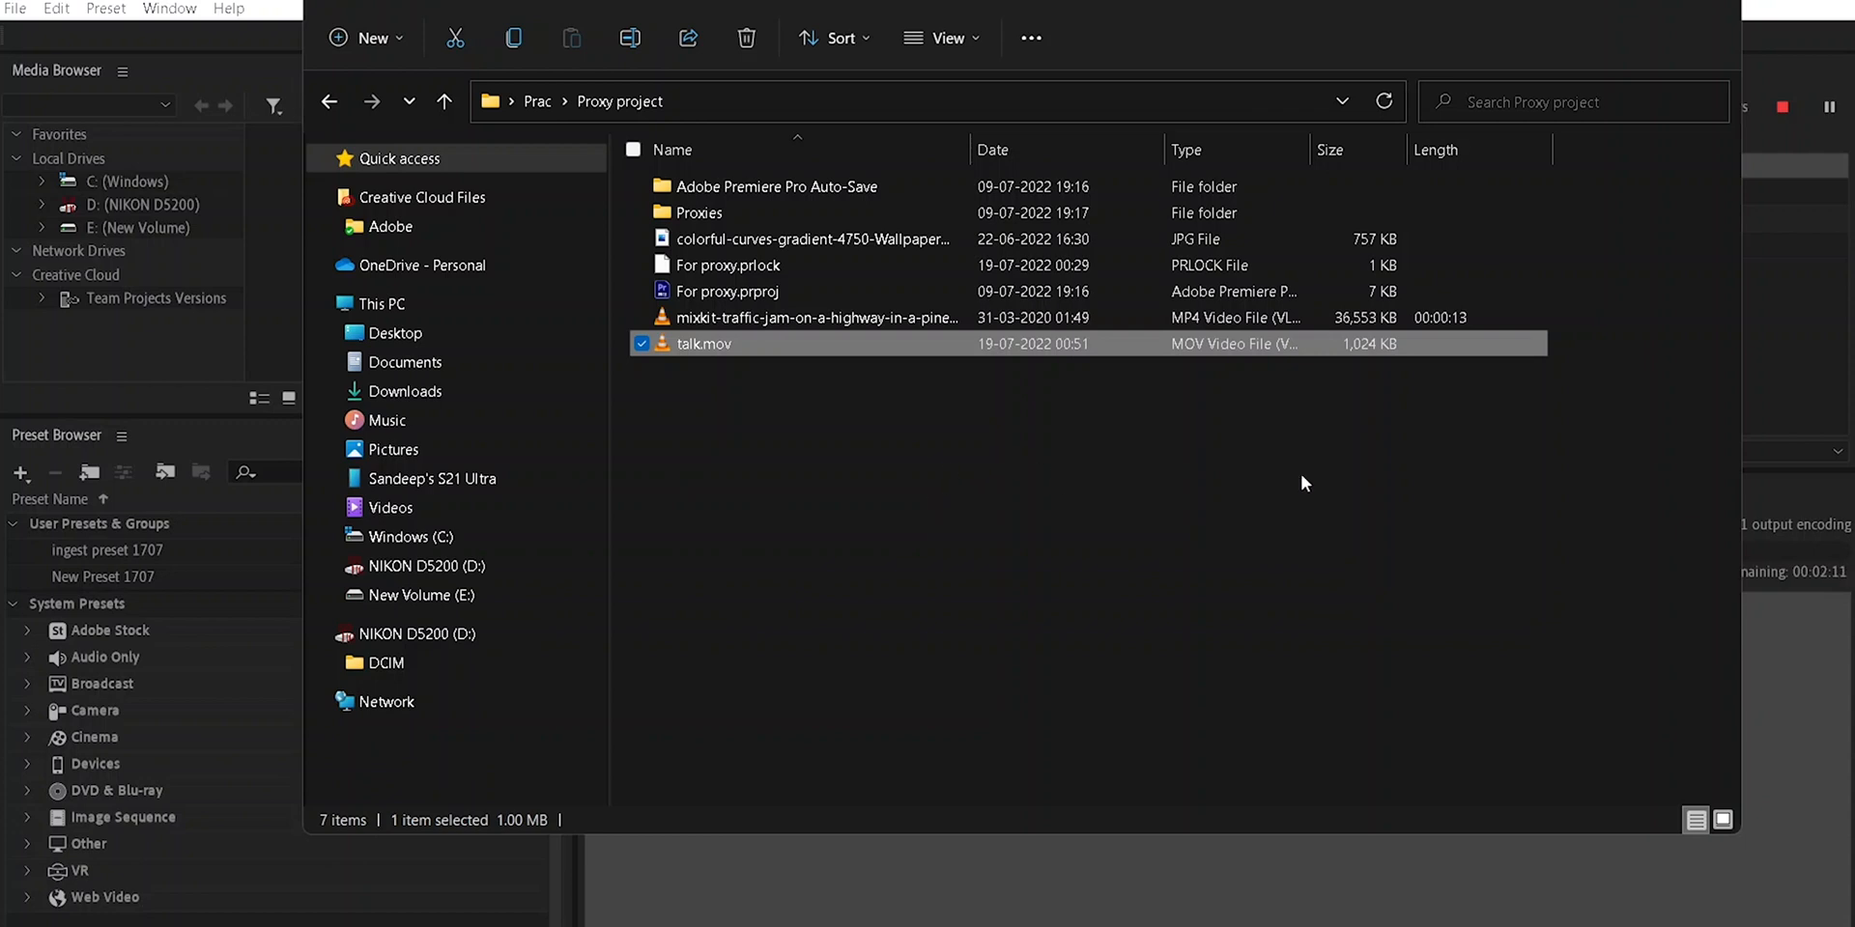
{"action": "left_click", "coordinate": [1607, 1]}
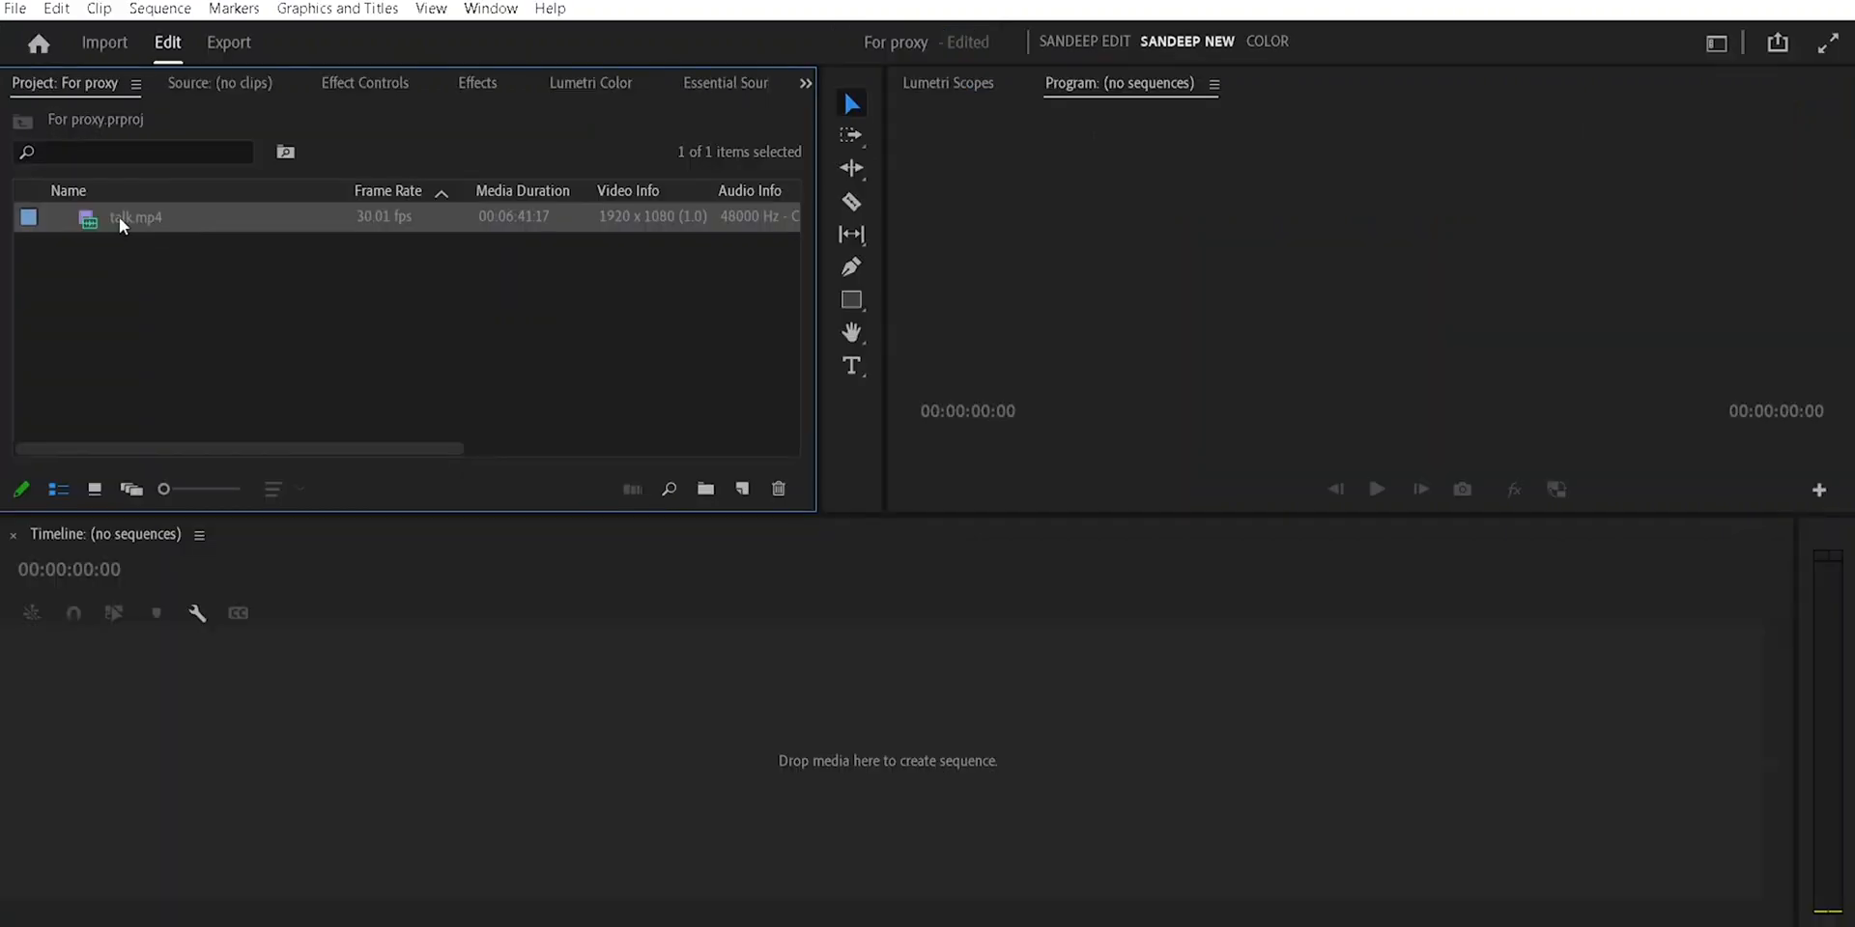
Create a sequence from talk.mp4 and shrink the Premiere Pro window so the Media Encoder queue shows beside it
{"action": "left_click_drag", "start_coordinate": [119, 218], "coordinate": [541, 761]}
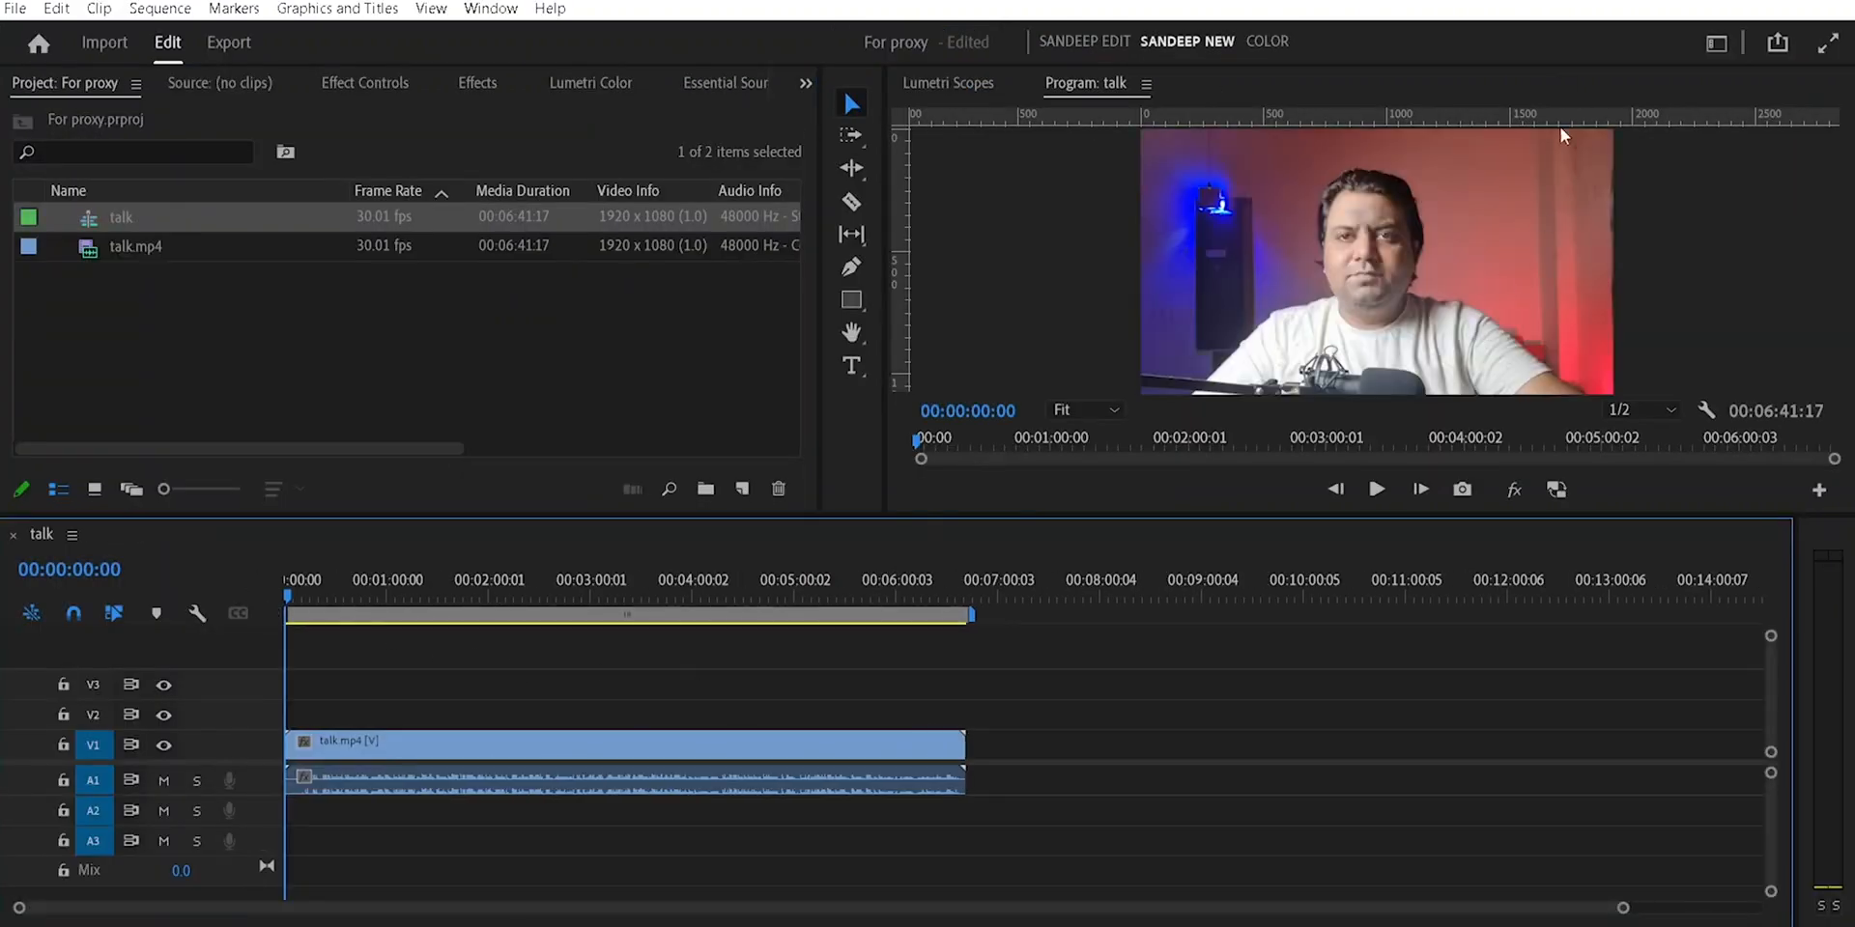
{"action": "left_click_drag", "start_coordinate": [830, 27], "coordinate": [826, 25]}
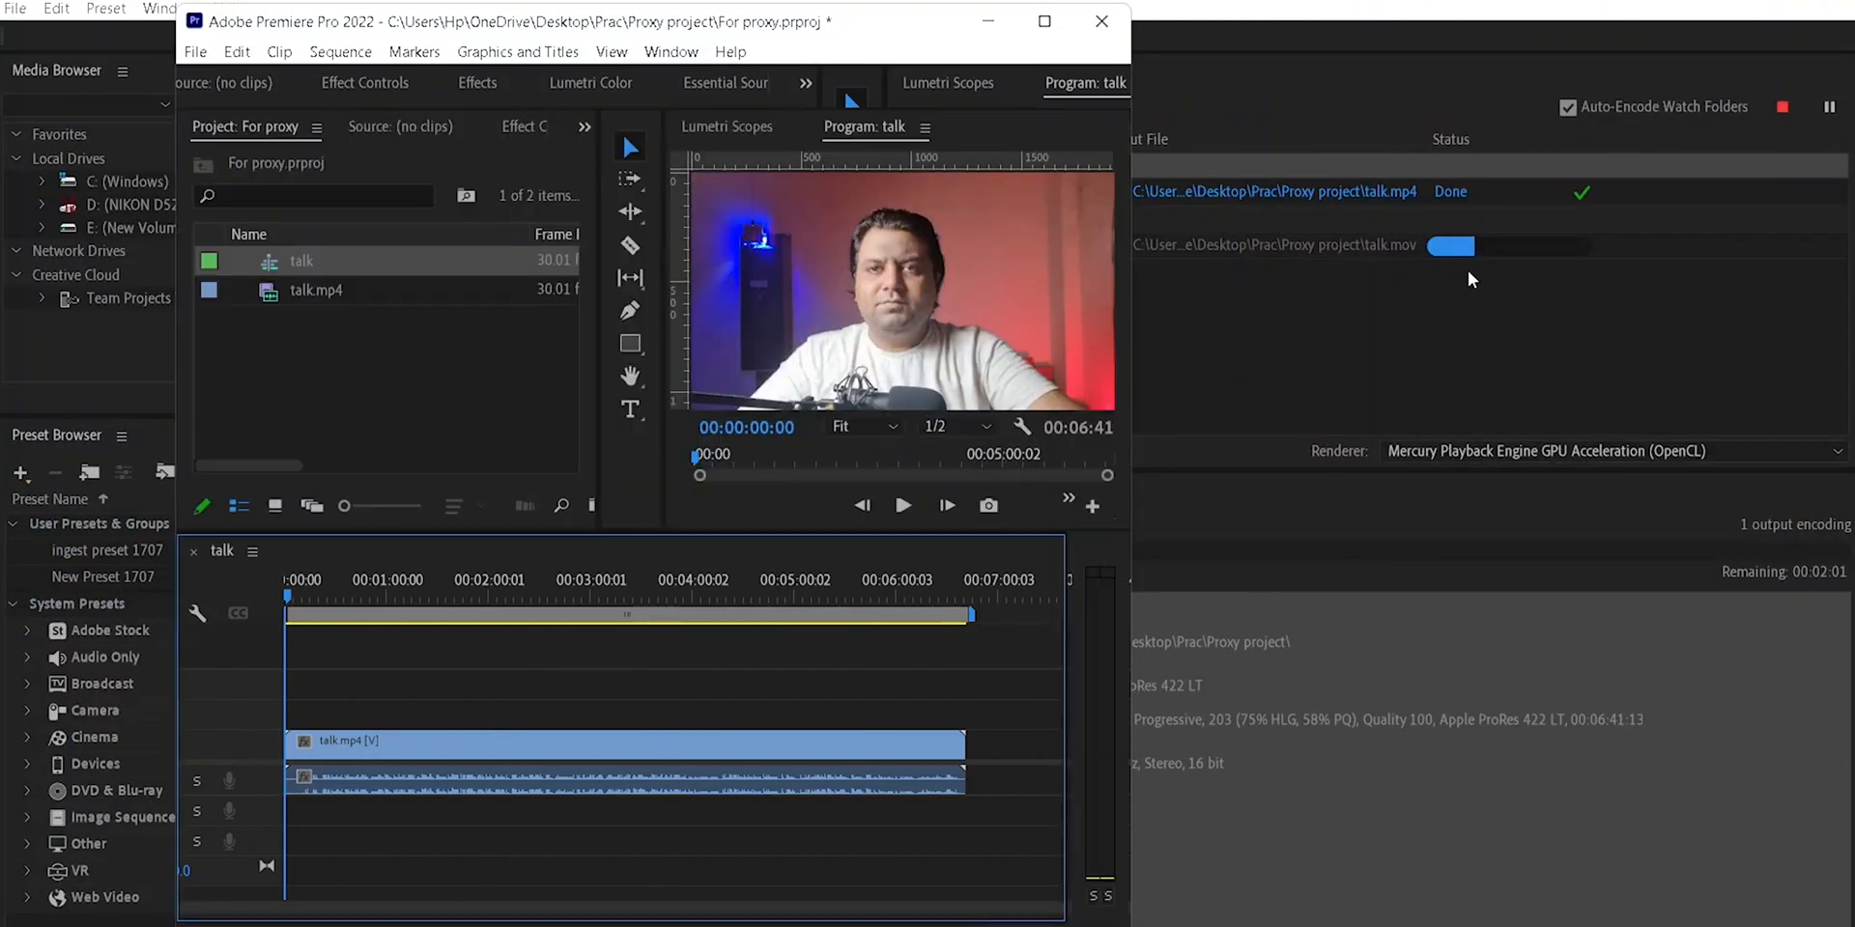
Split the talk.mp4 clip in the sequence at 00:00:28:17
{"action": "left_click_drag", "start_coordinate": [468, 609], "coordinate": [513, 610]}
{"action": "left_click", "coordinate": [578, 742]}
{"action": "key", "text": "ctrl+k"}
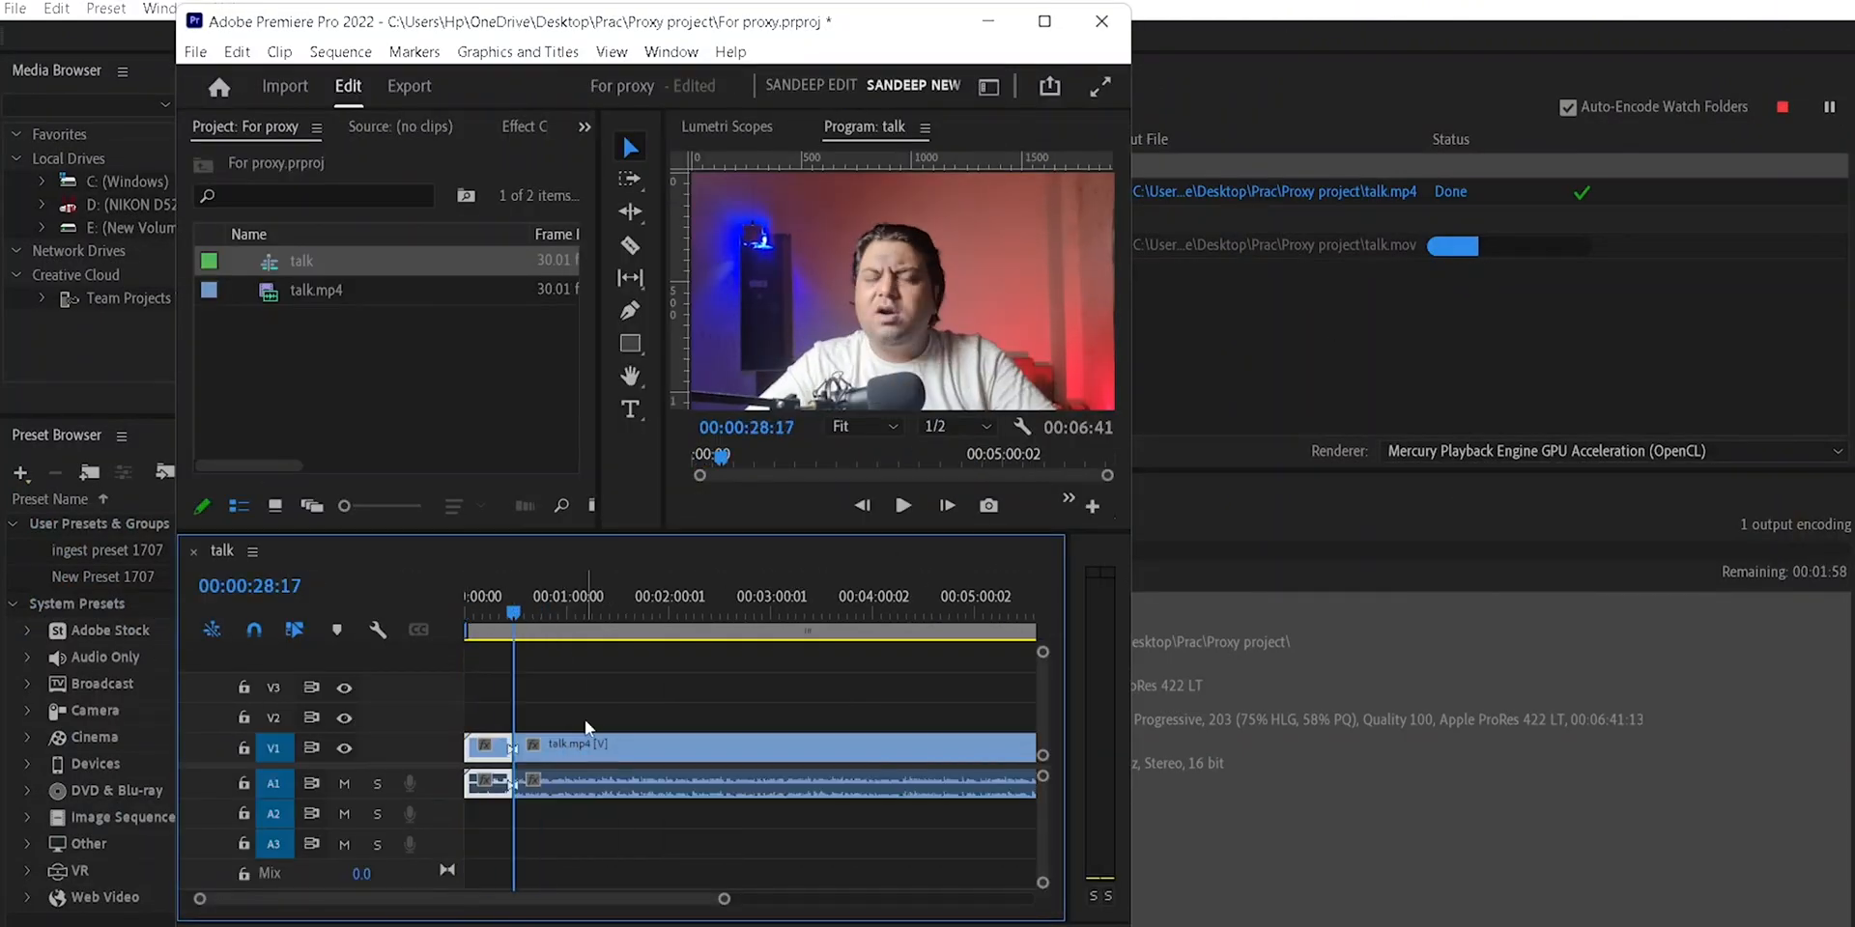
Ripple trim the second clip's start up to 00:01:16:12 and again up to 00:02:14:28, and mute audio track A1
{"action": "left_click", "coordinate": [595, 609]}
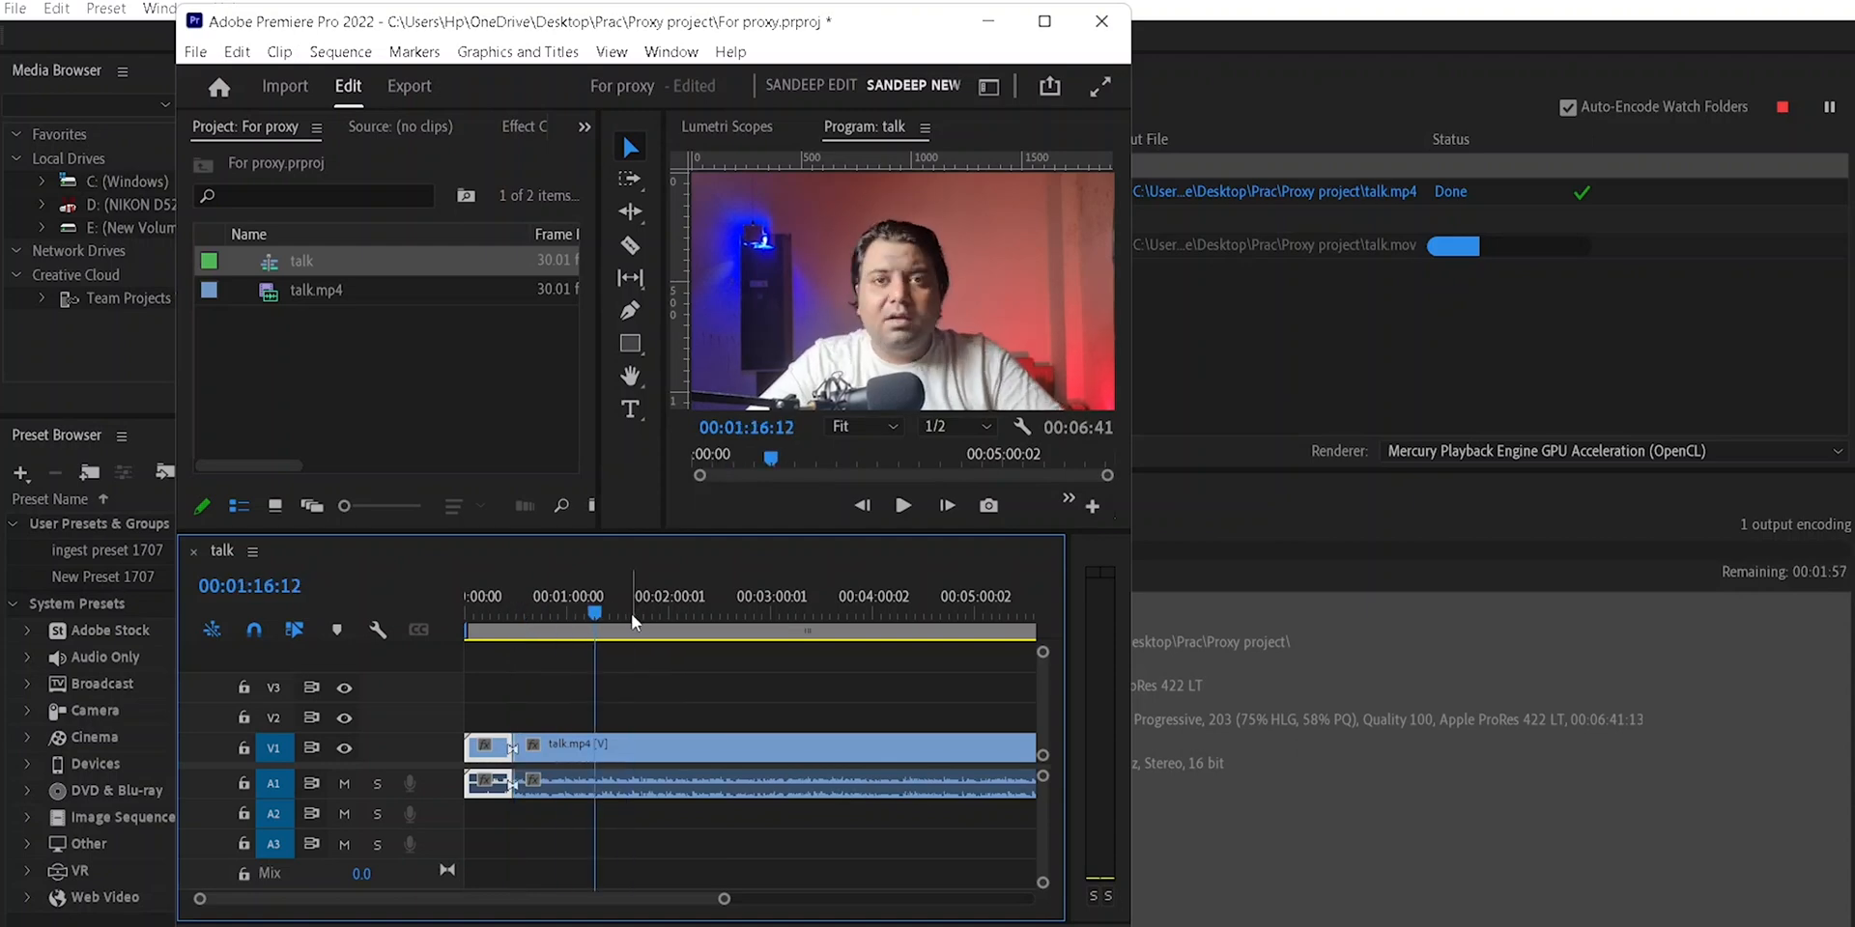
{"action": "left_click", "coordinate": [346, 782]}
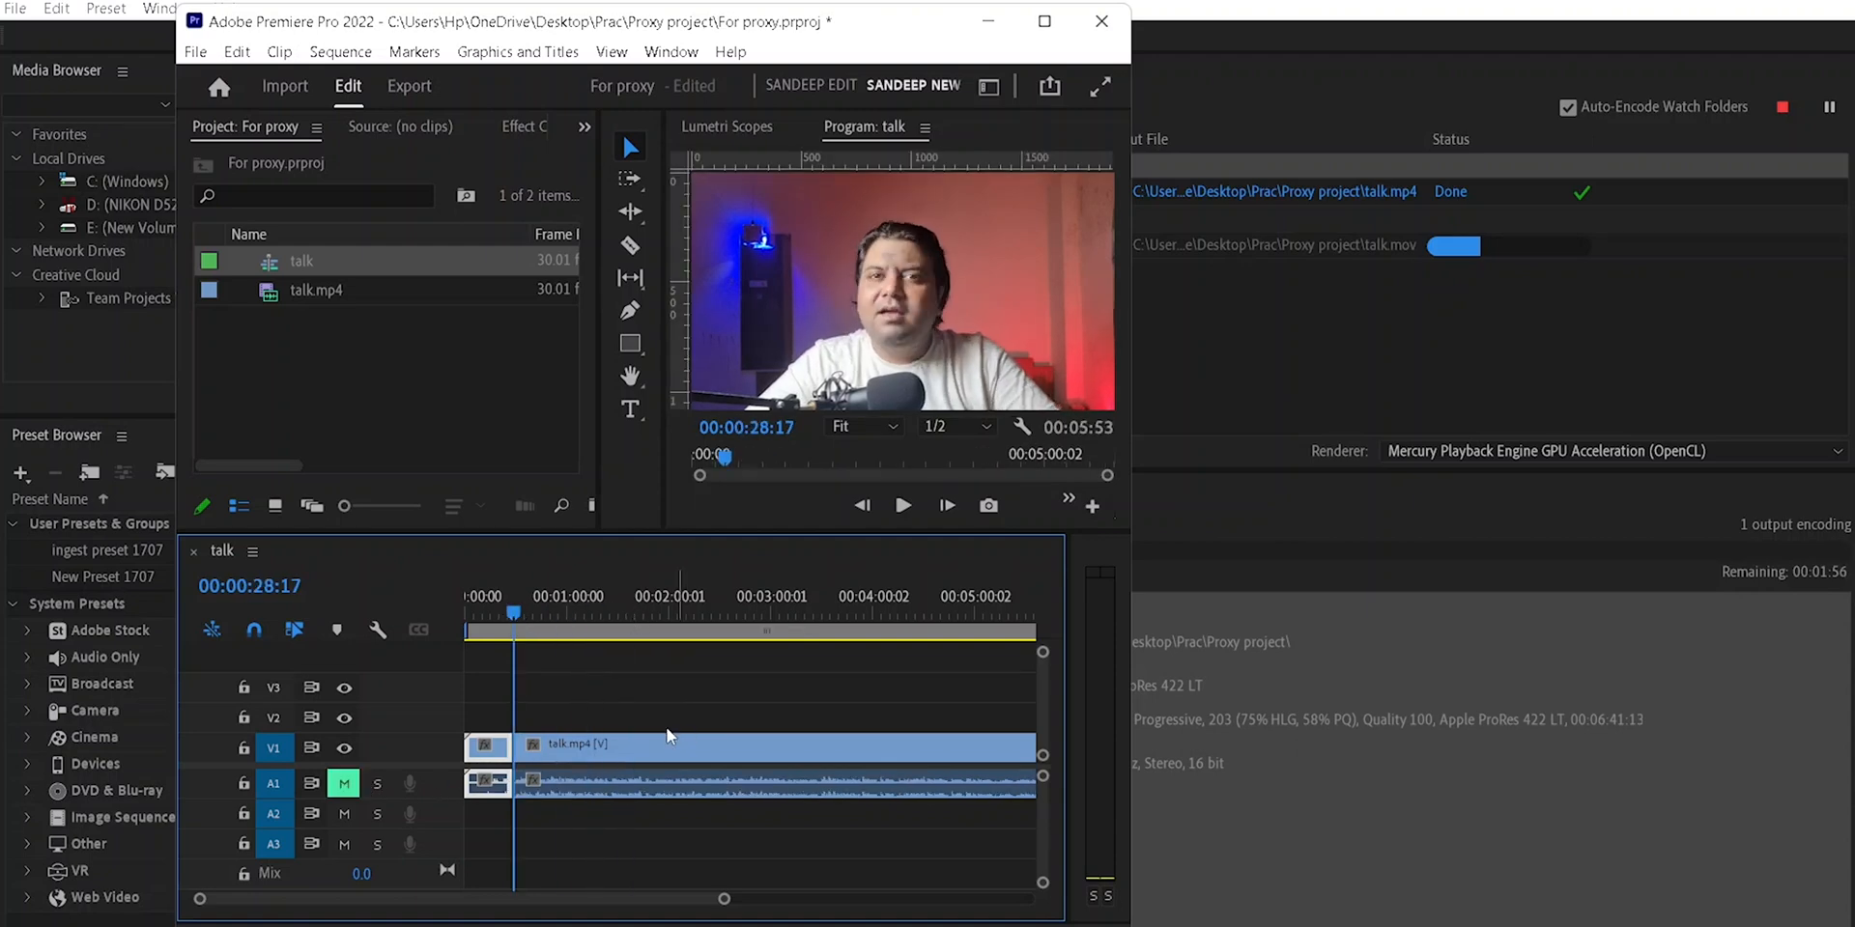
{"action": "left_click_drag", "start_coordinate": [530, 612], "coordinate": [694, 609]}
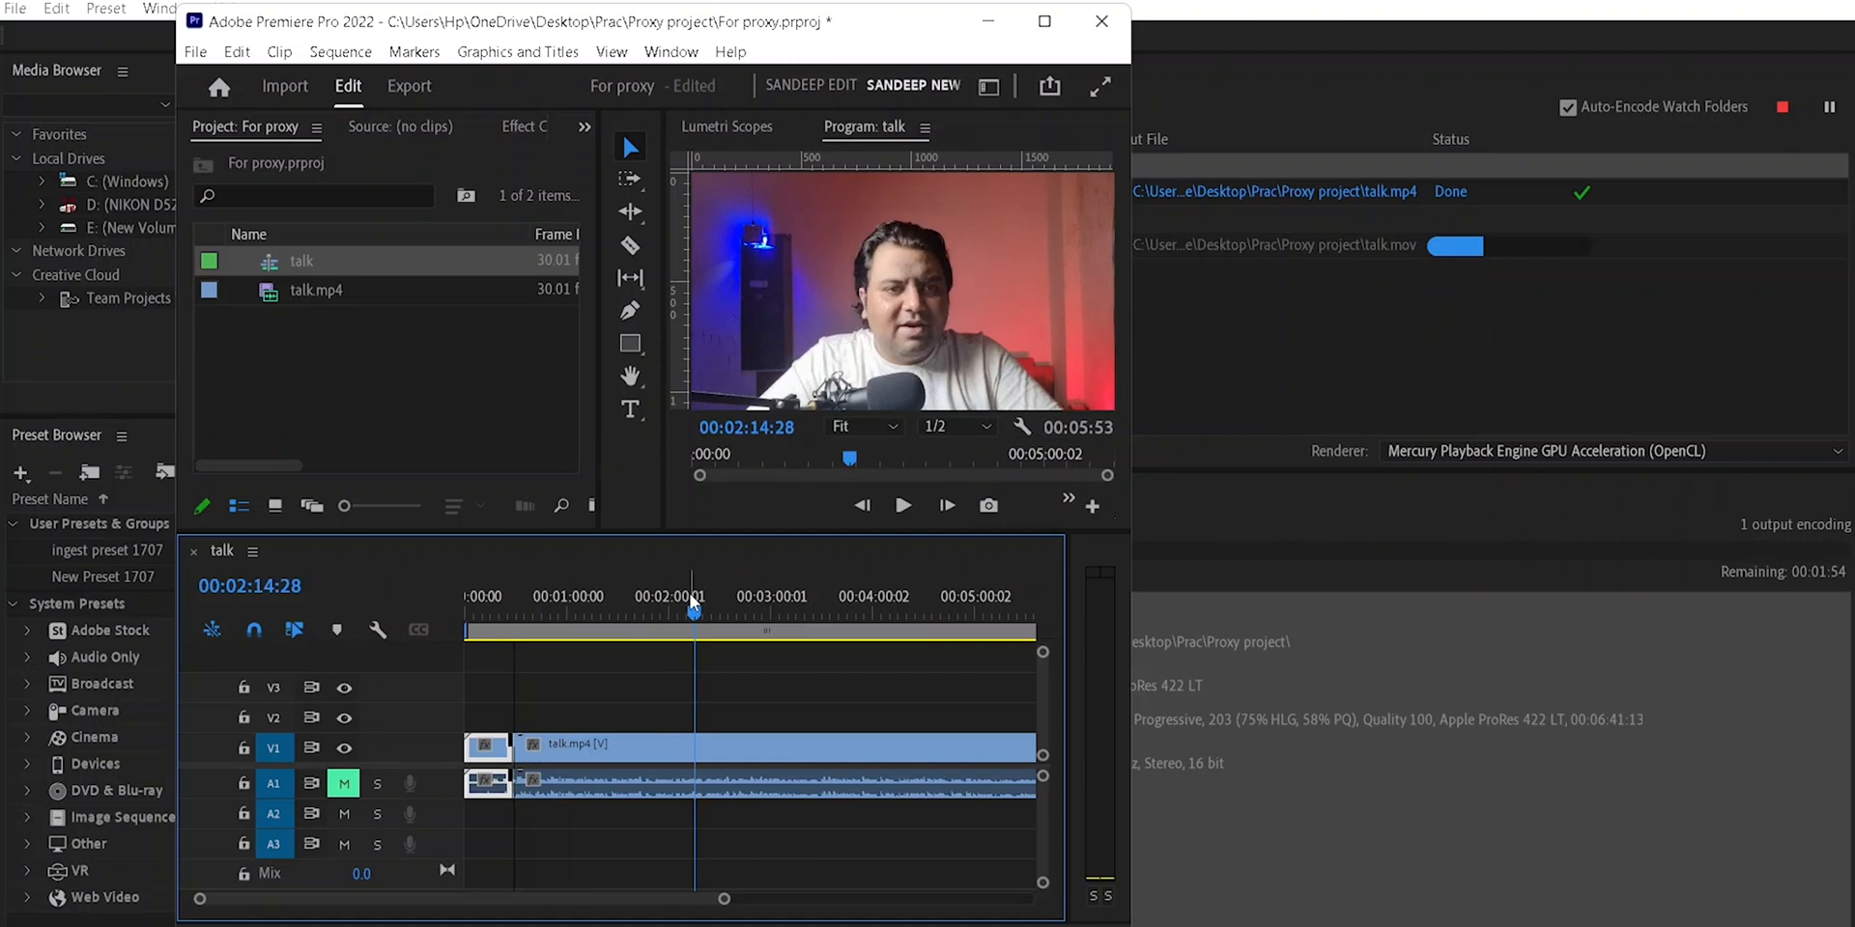
{"action": "key", "text": "q"}
Split the second clip at 00:02:45:19 and ripple trim the end of the last clip back to 00:03:44:26
{"action": "left_click", "coordinate": [744, 608]}
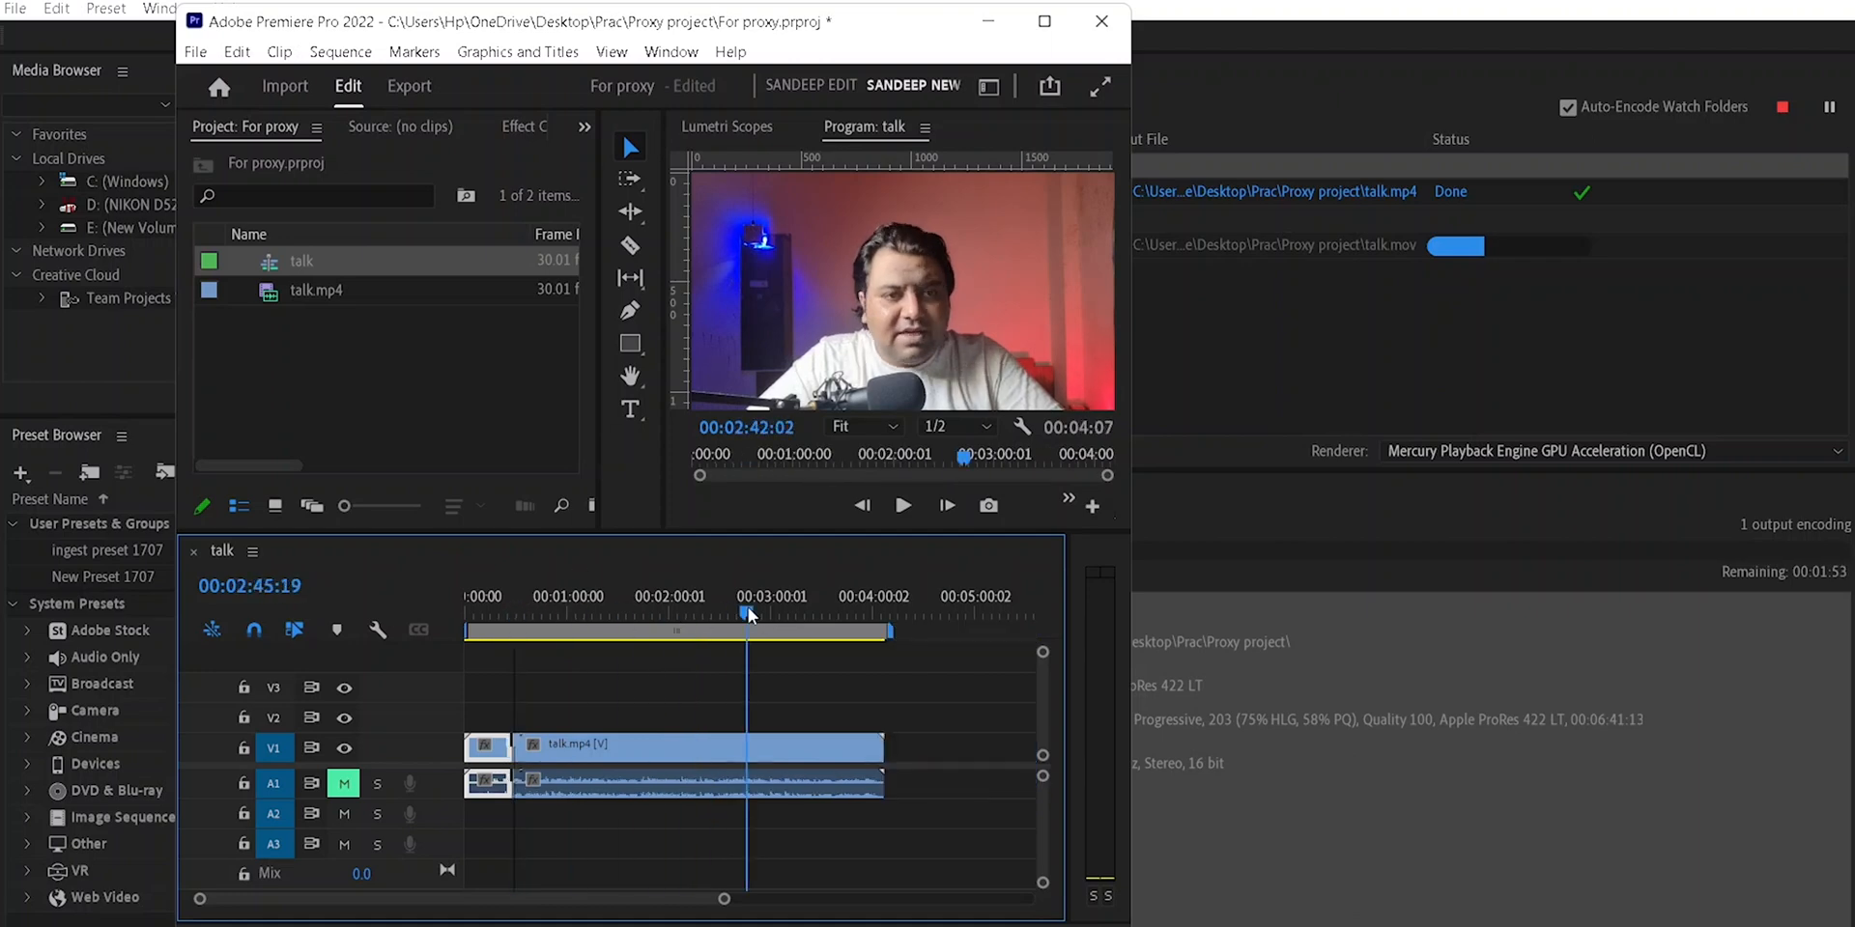
{"action": "key", "text": "ctrl+k"}
{"action": "key", "text": "ctrl+s"}
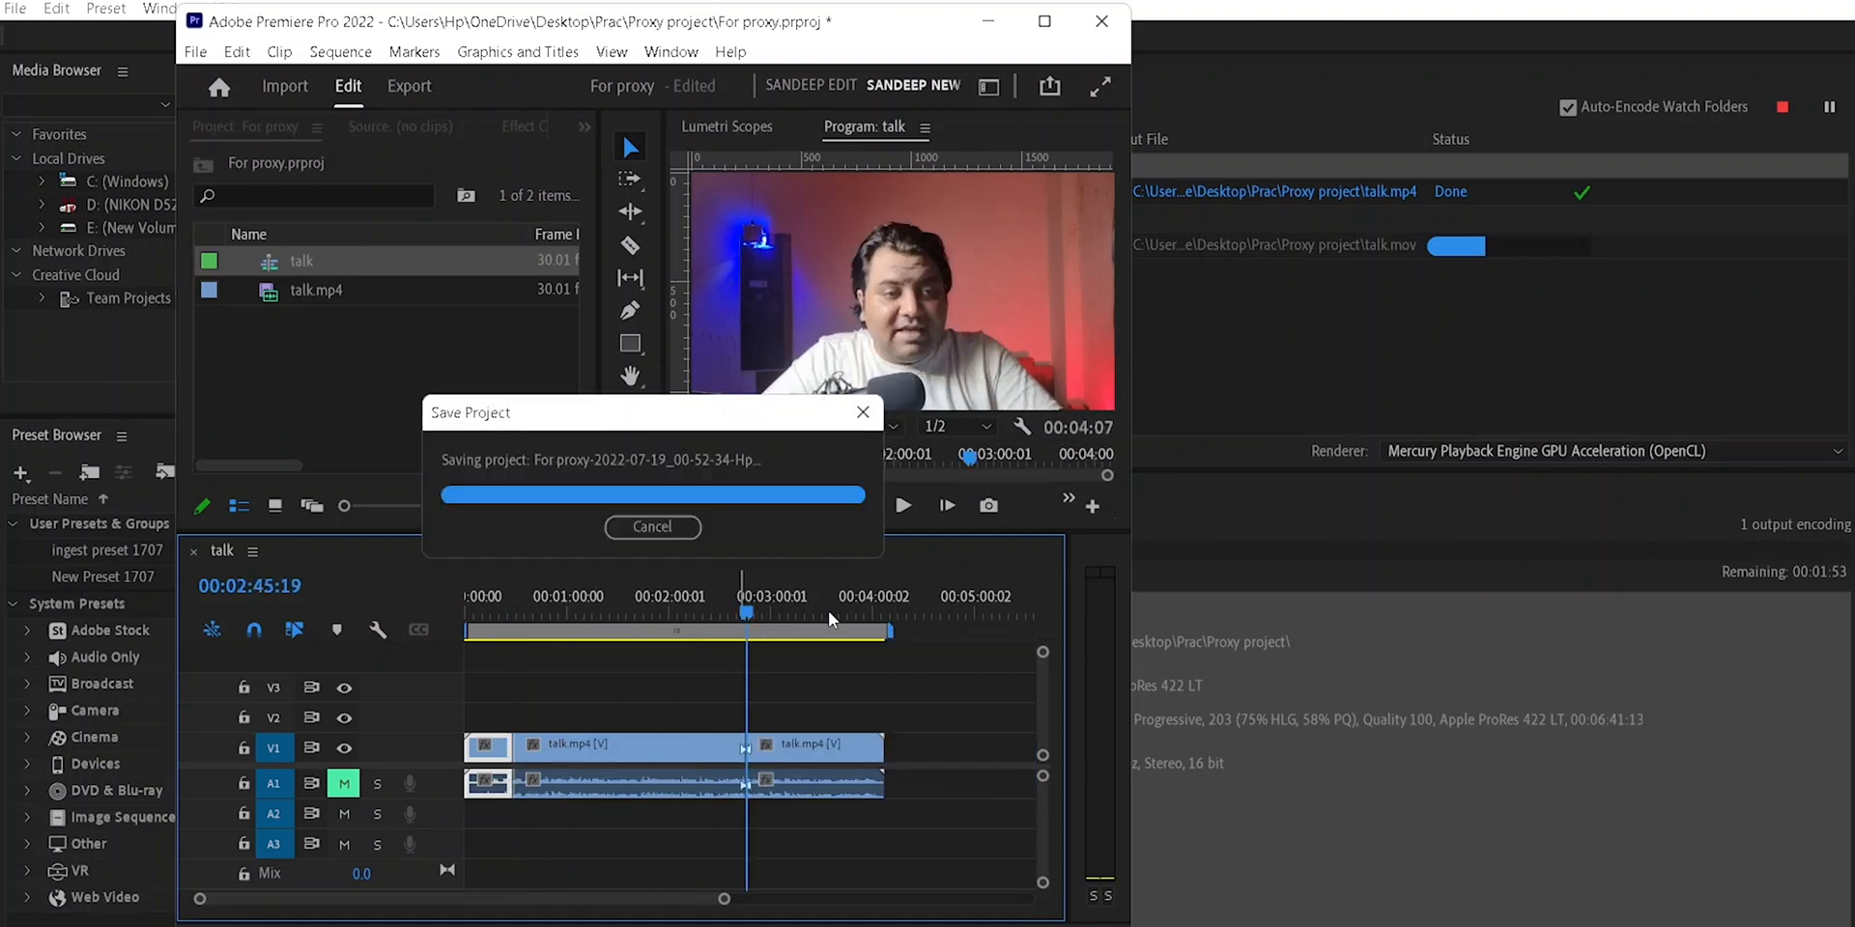
{"action": "left_click_drag", "start_coordinate": [752, 614], "coordinate": [850, 622]}
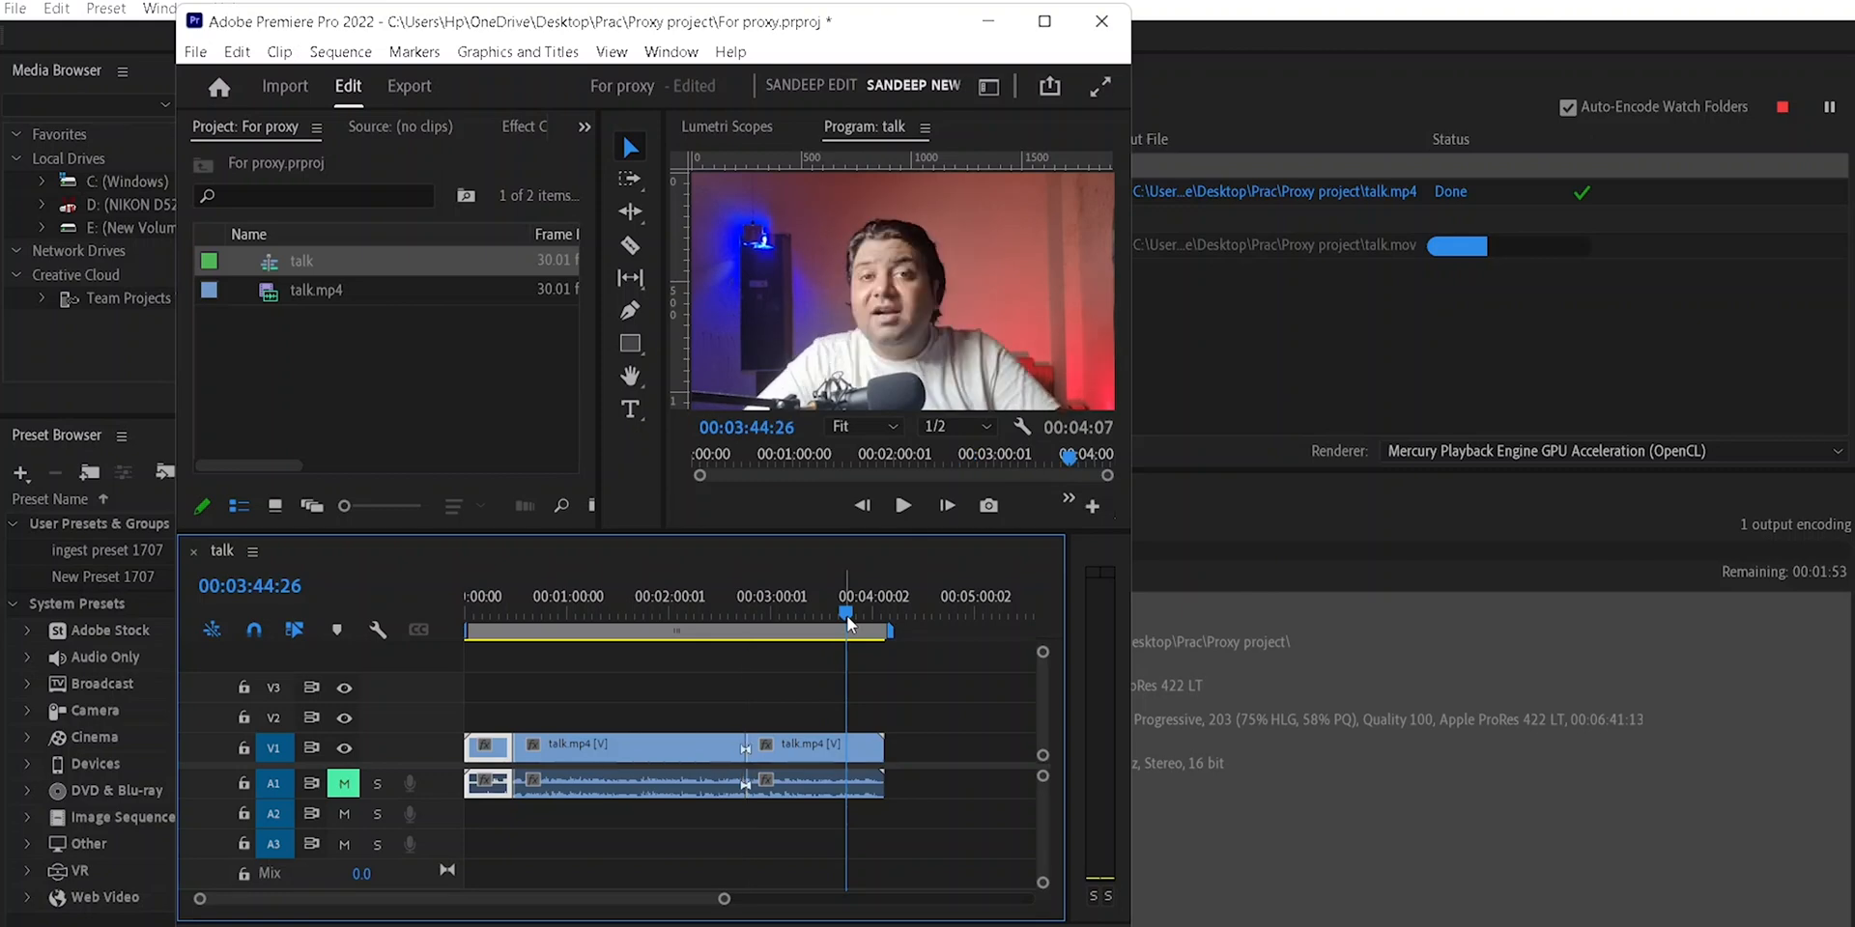
{"action": "key", "text": "w"}
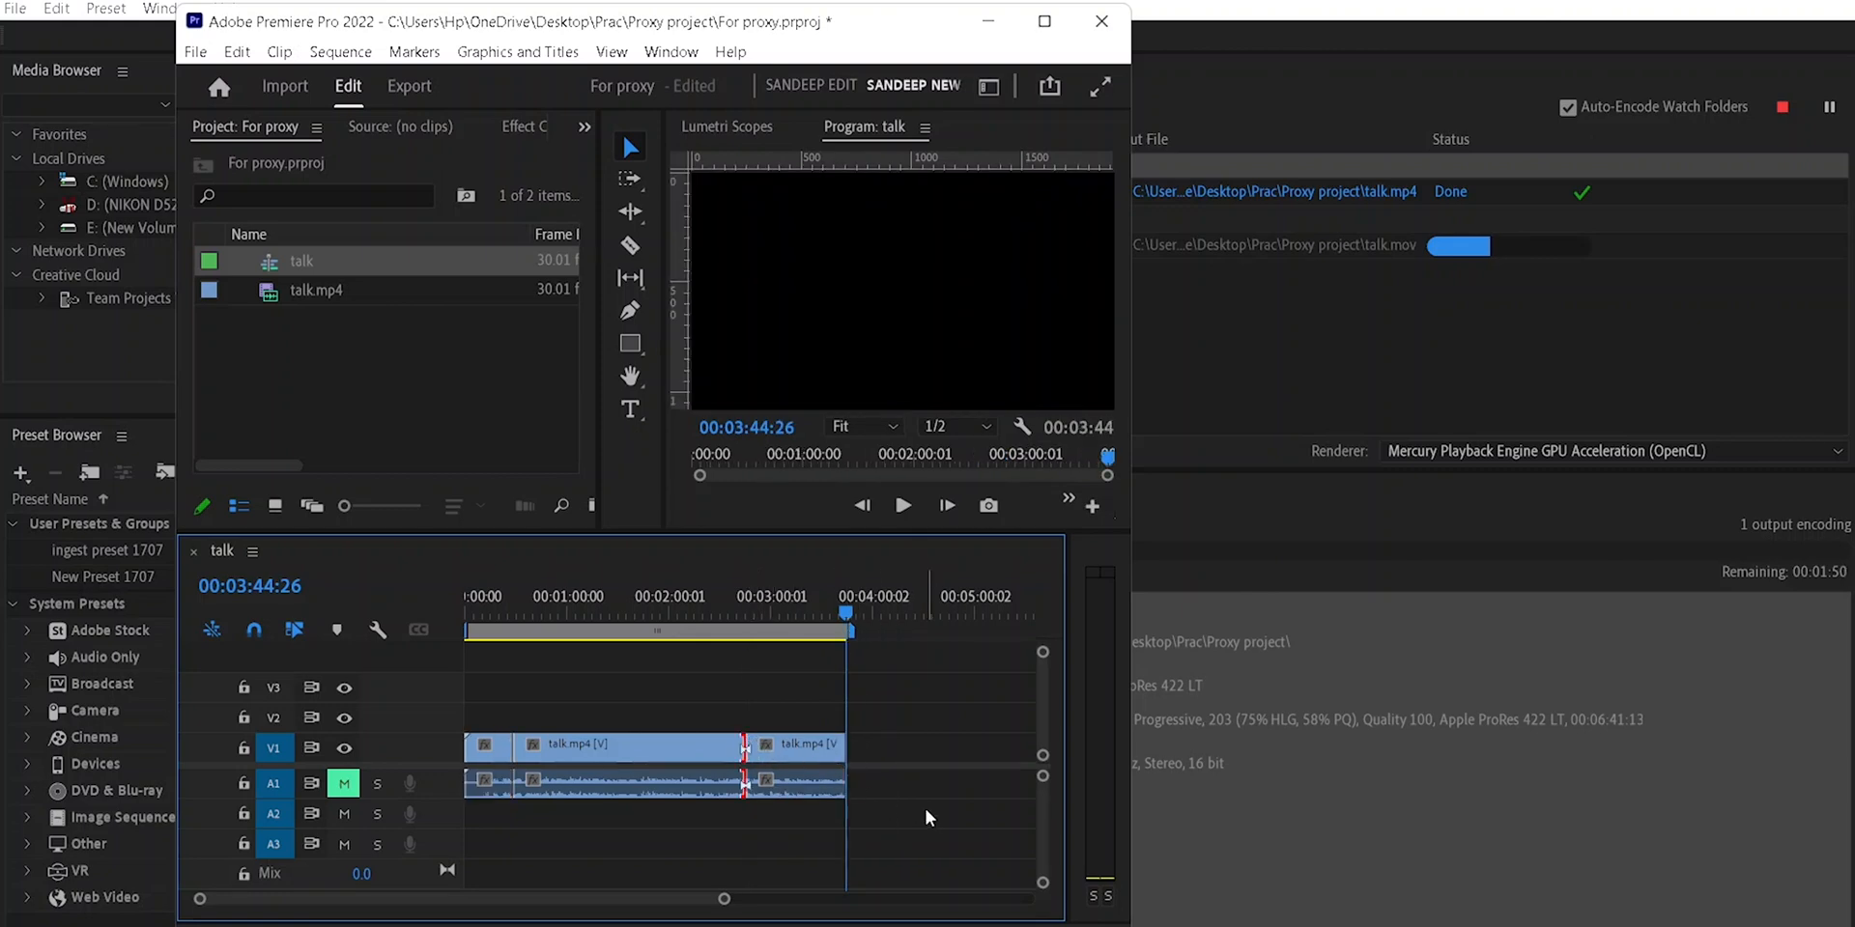
{"action": "left_click_drag", "start_coordinate": [725, 899], "coordinate": [657, 906]}
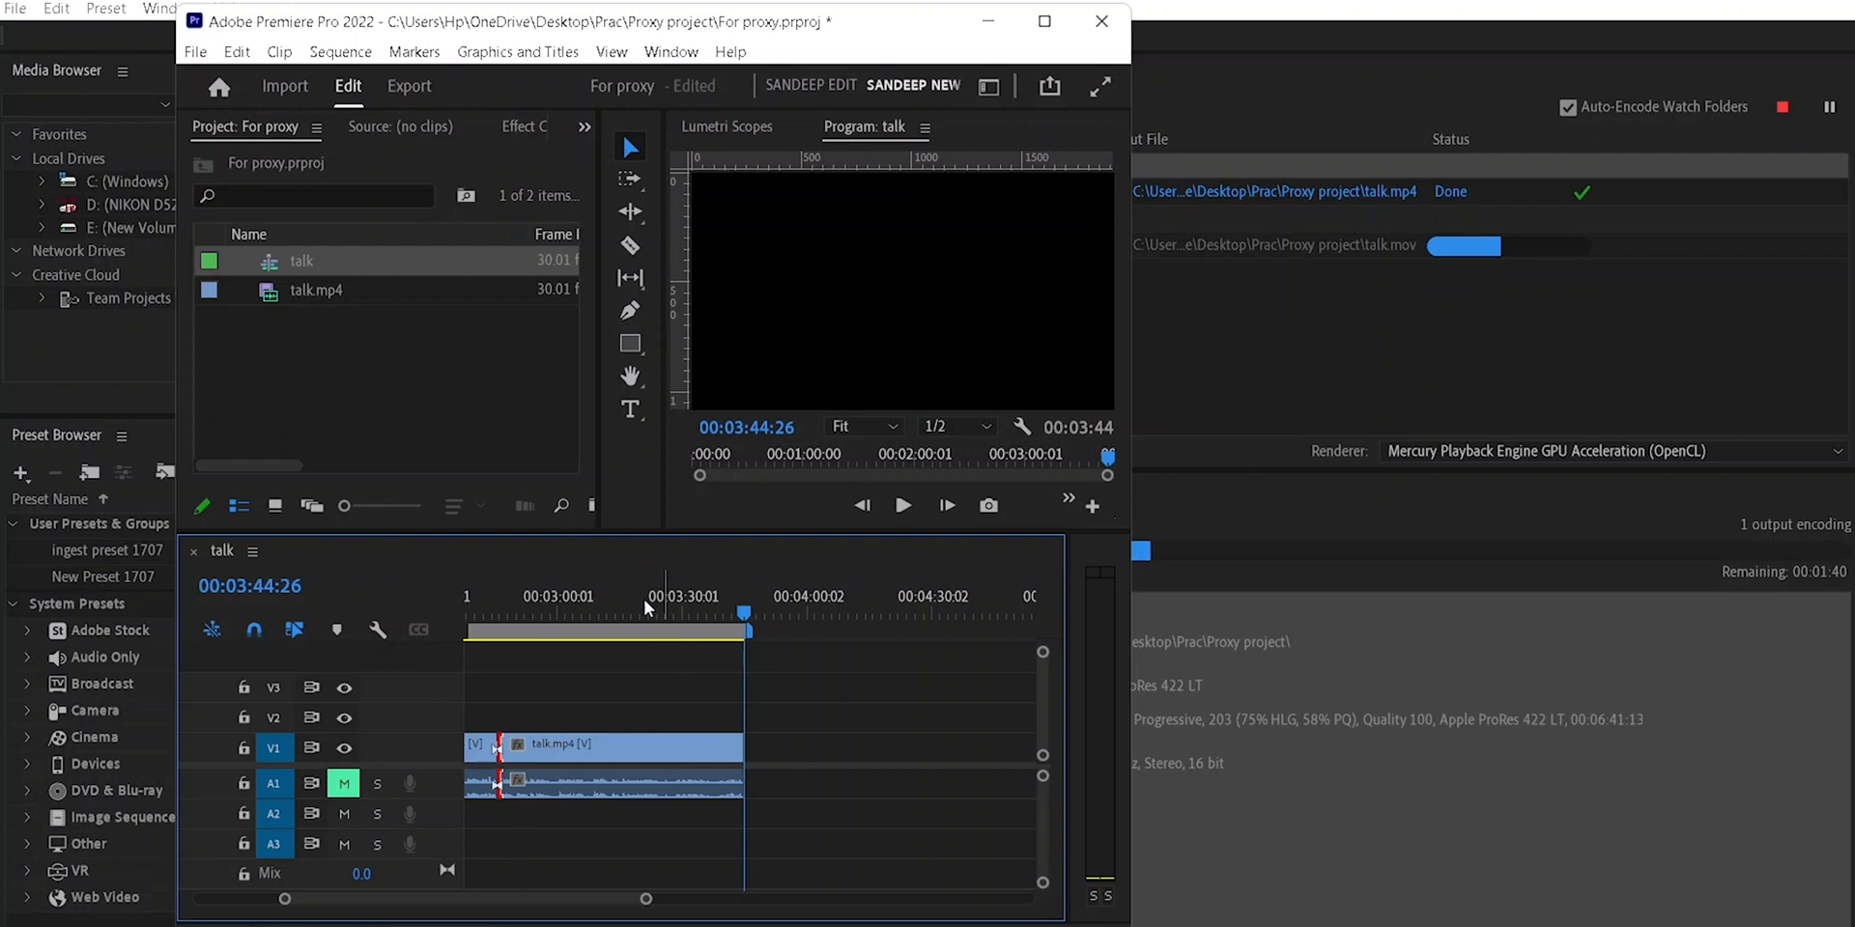
{"action": "left_click_drag", "start_coordinate": [601, 423], "coordinate": [832, 425]}
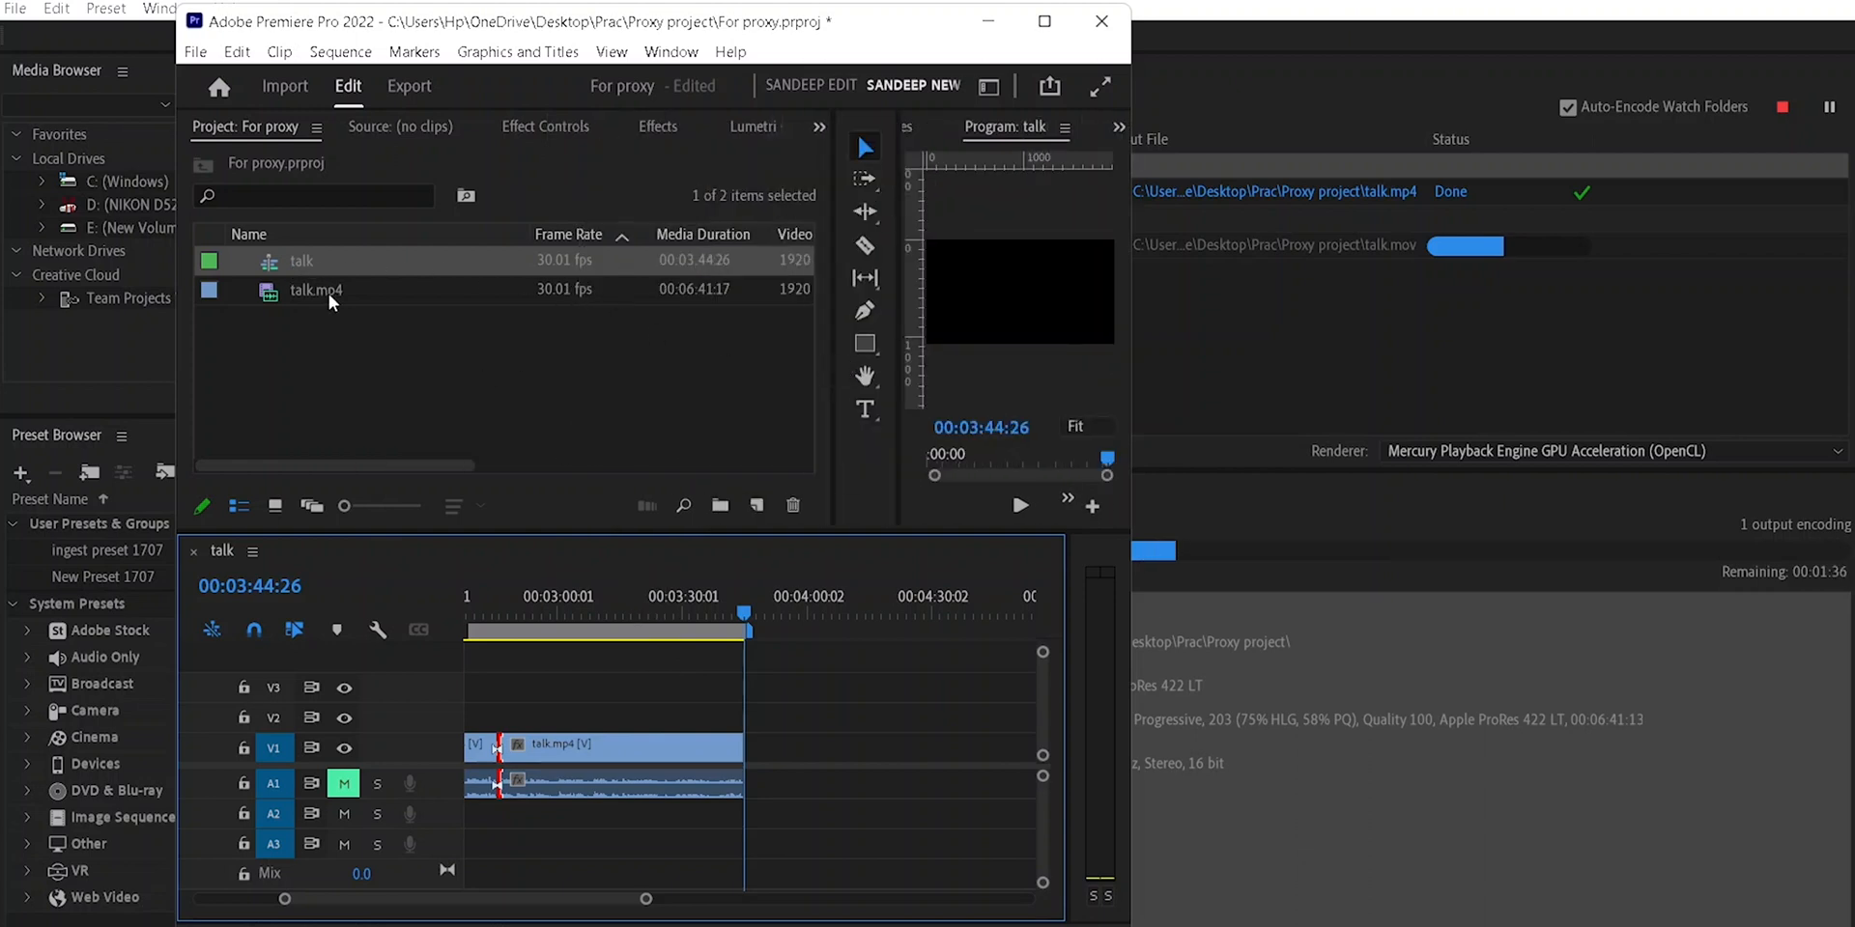
{"action": "mouse_move", "coordinate": [316, 293]}
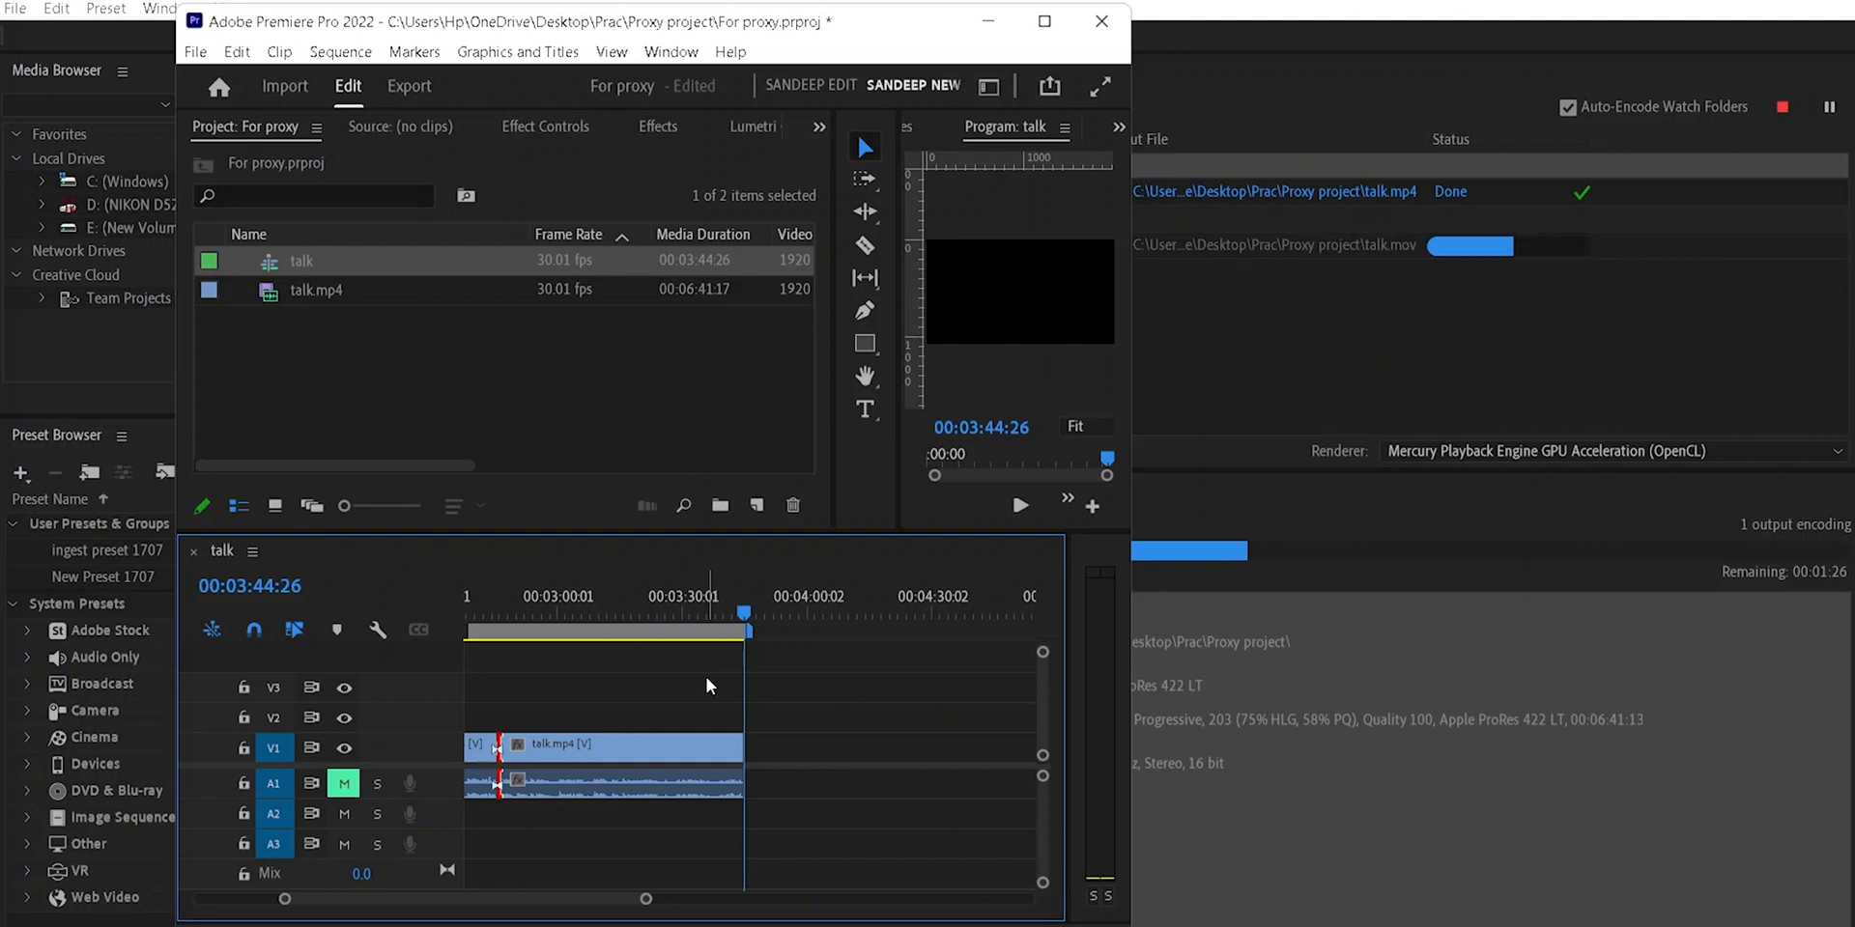
Stop the running talk.mov encode in Media Encoder and remove both talk.mp4 jobs from the queue
{"action": "left_click", "coordinate": [1486, 282]}
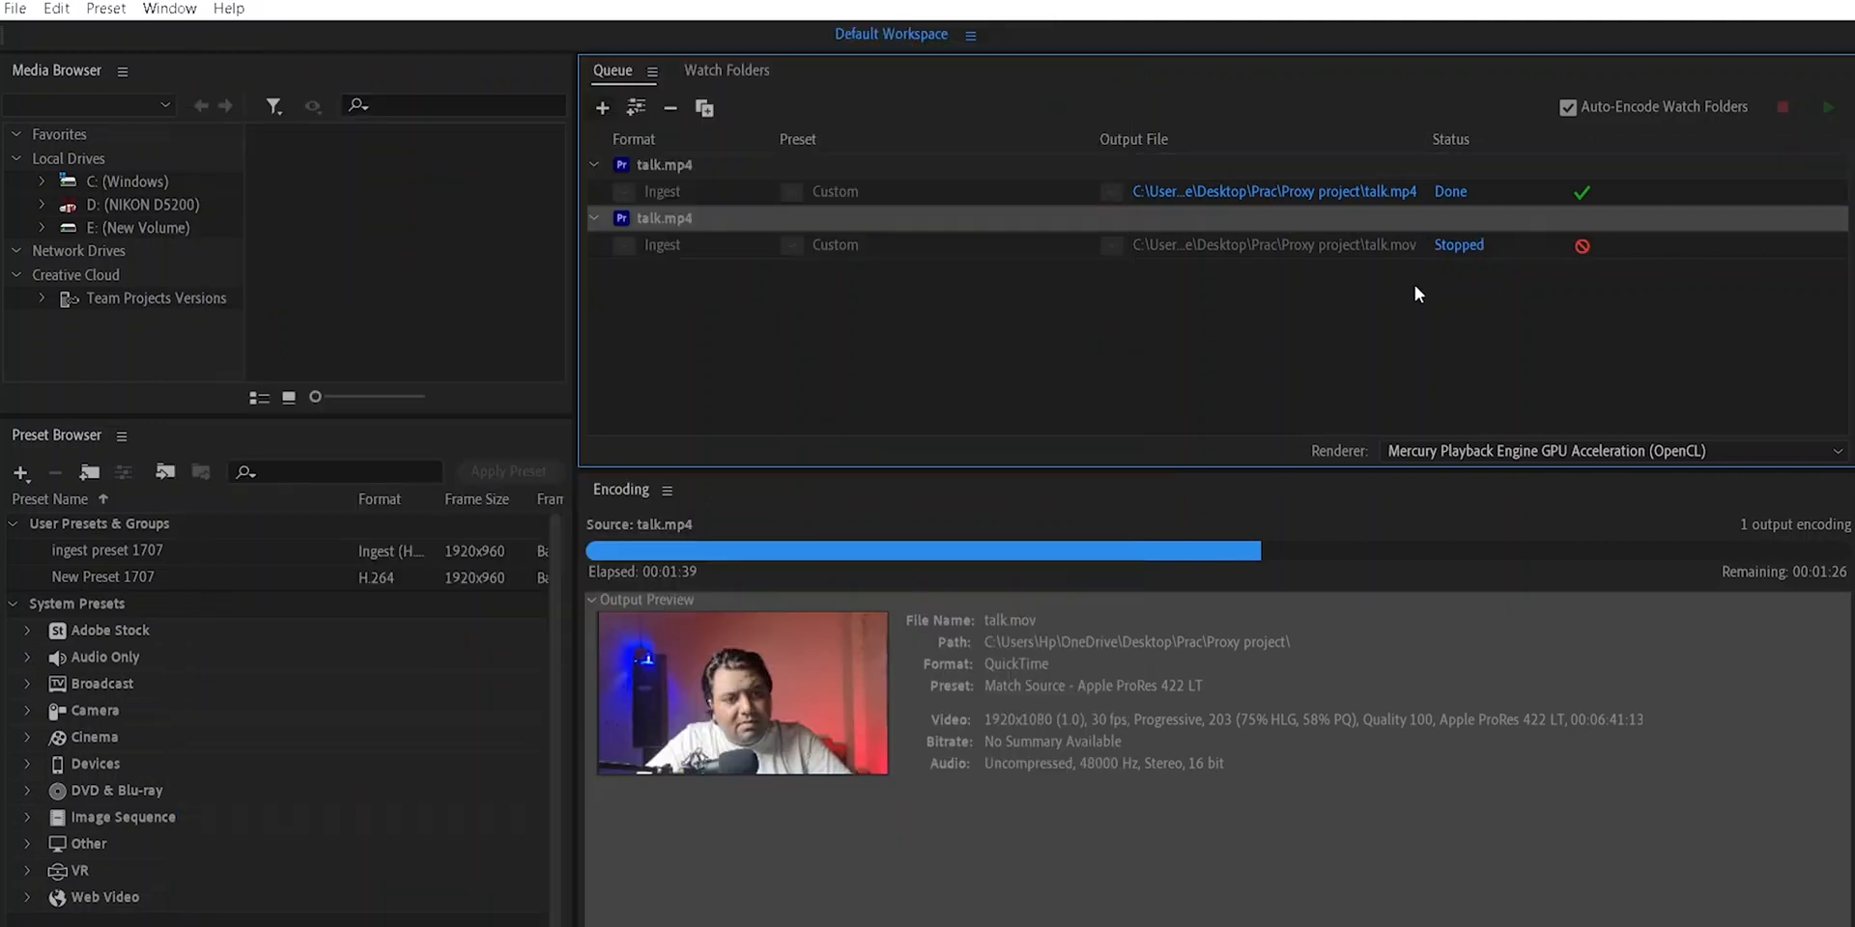
{"action": "left_click_drag", "start_coordinate": [727, 264], "coordinate": [663, 193]}
{"action": "key", "text": "Delete"}
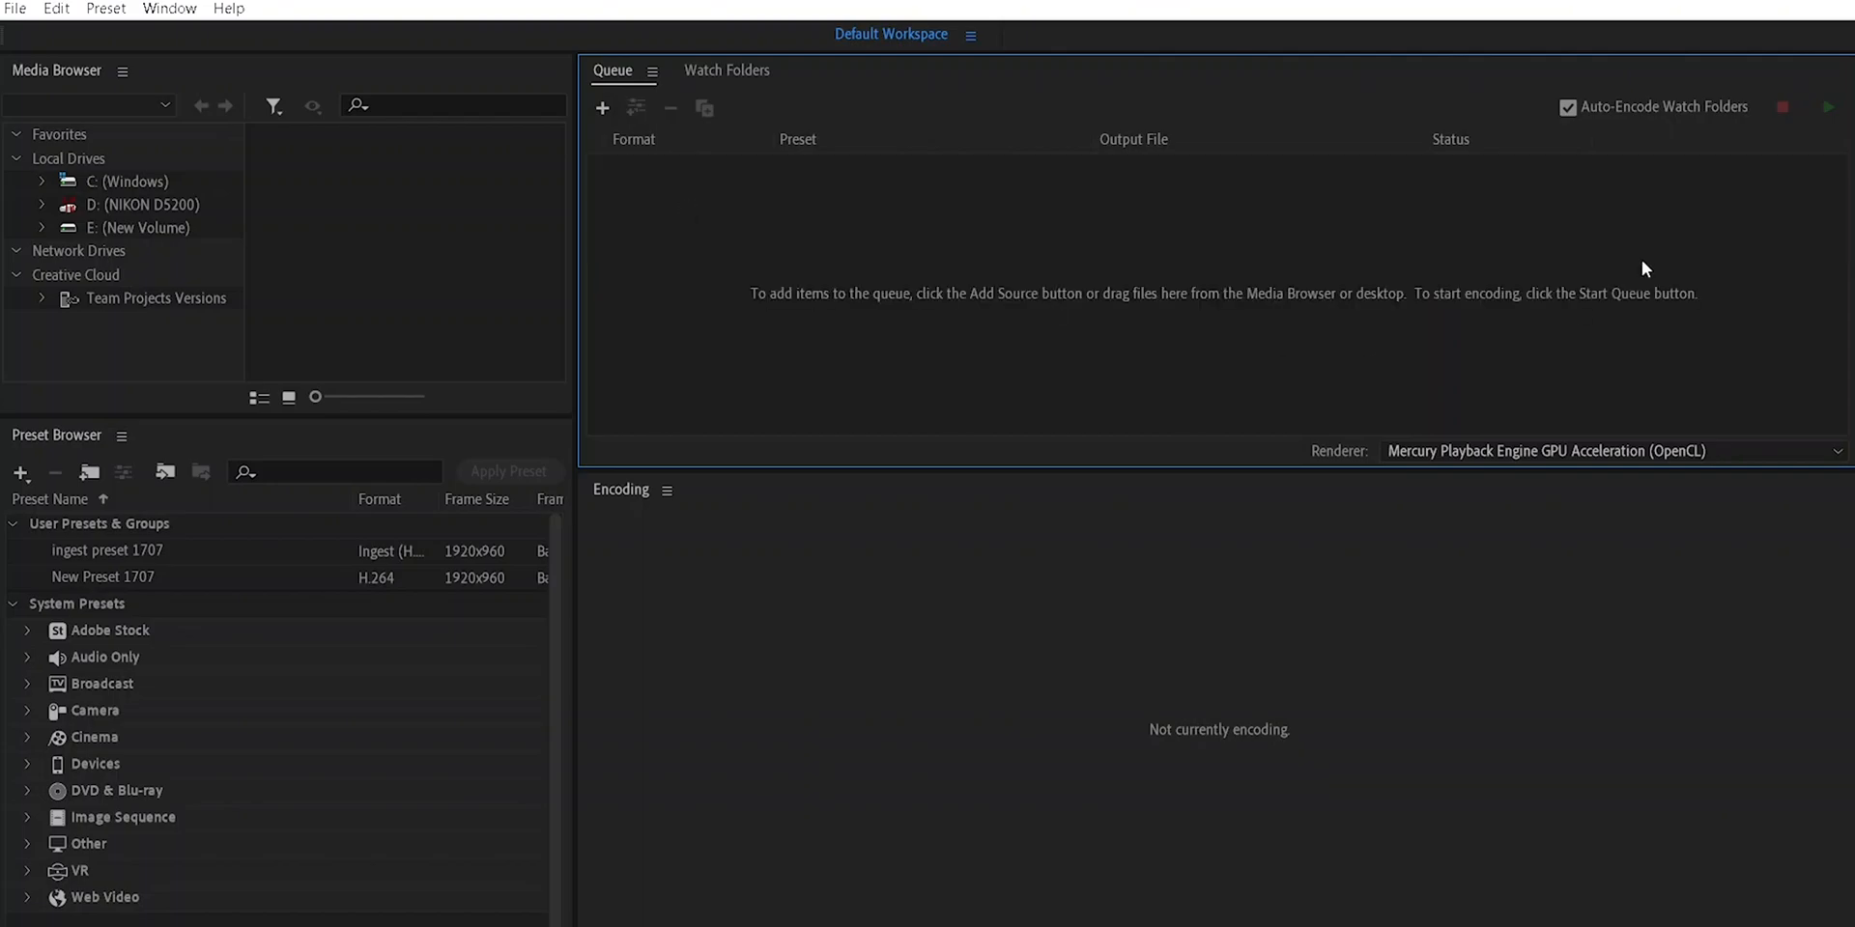
{"action": "left_click", "coordinate": [1724, 1]}
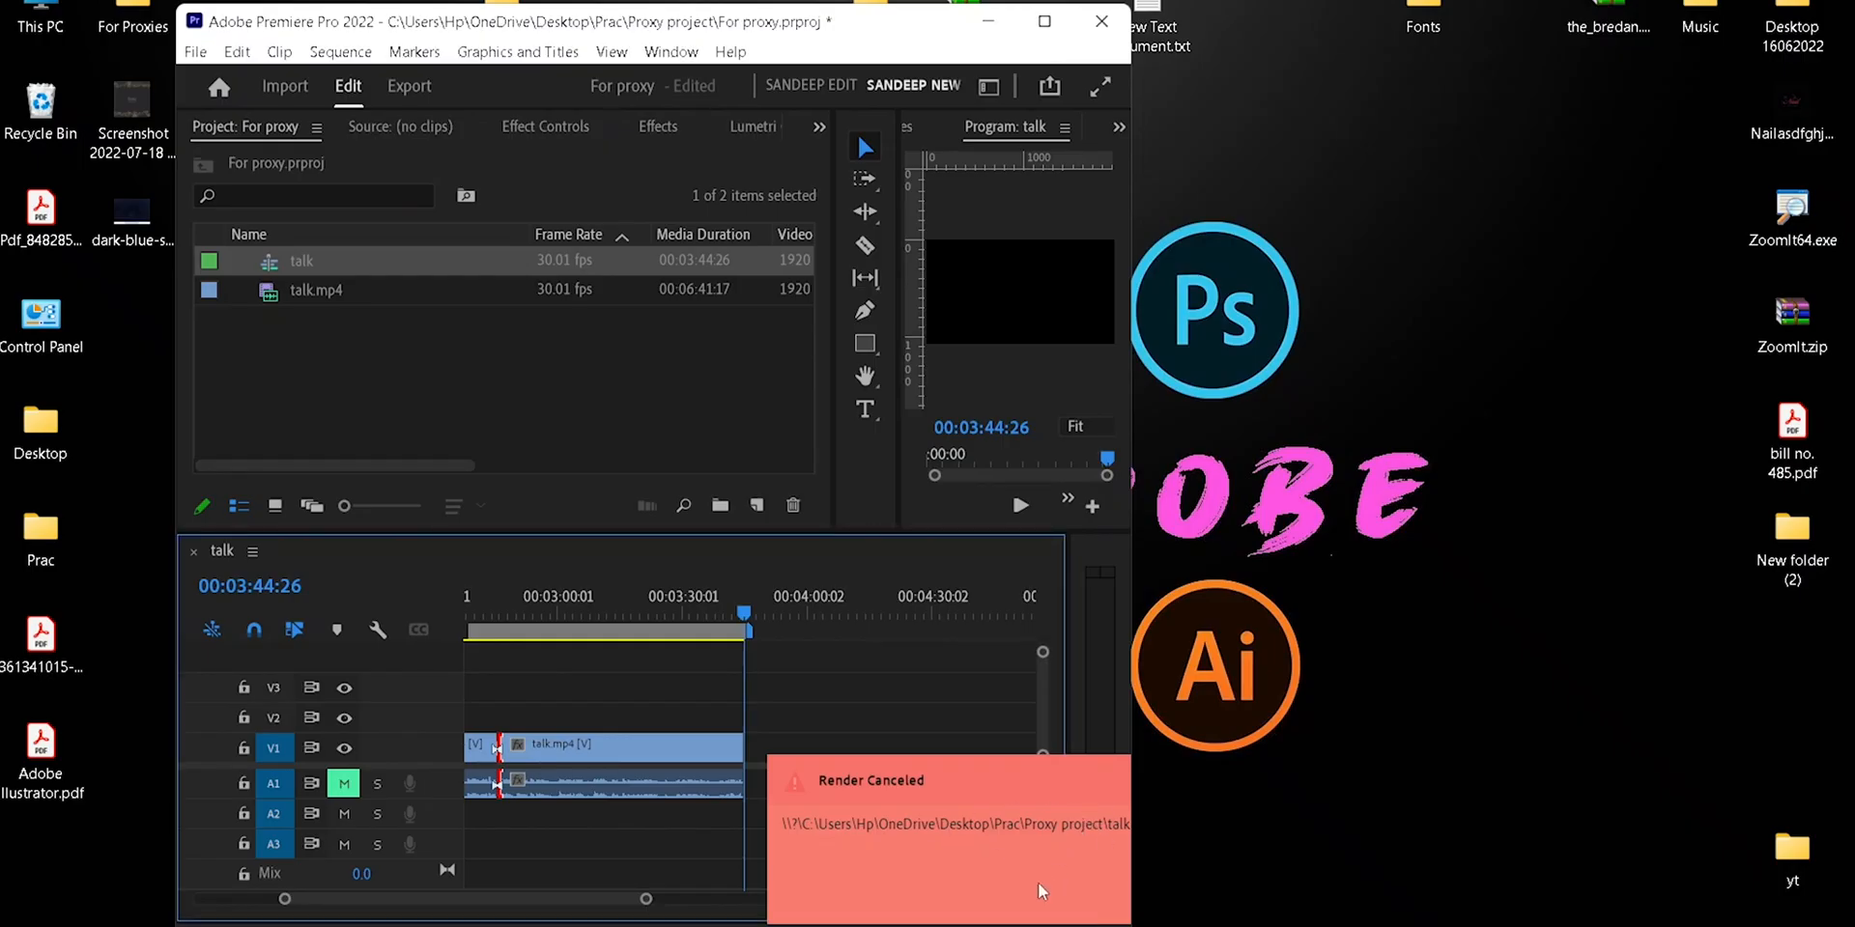
Maximize the Premiere Pro window and delete the talk sequence and the talk.mp4 clip from the project
{"action": "left_click", "coordinate": [1045, 20]}
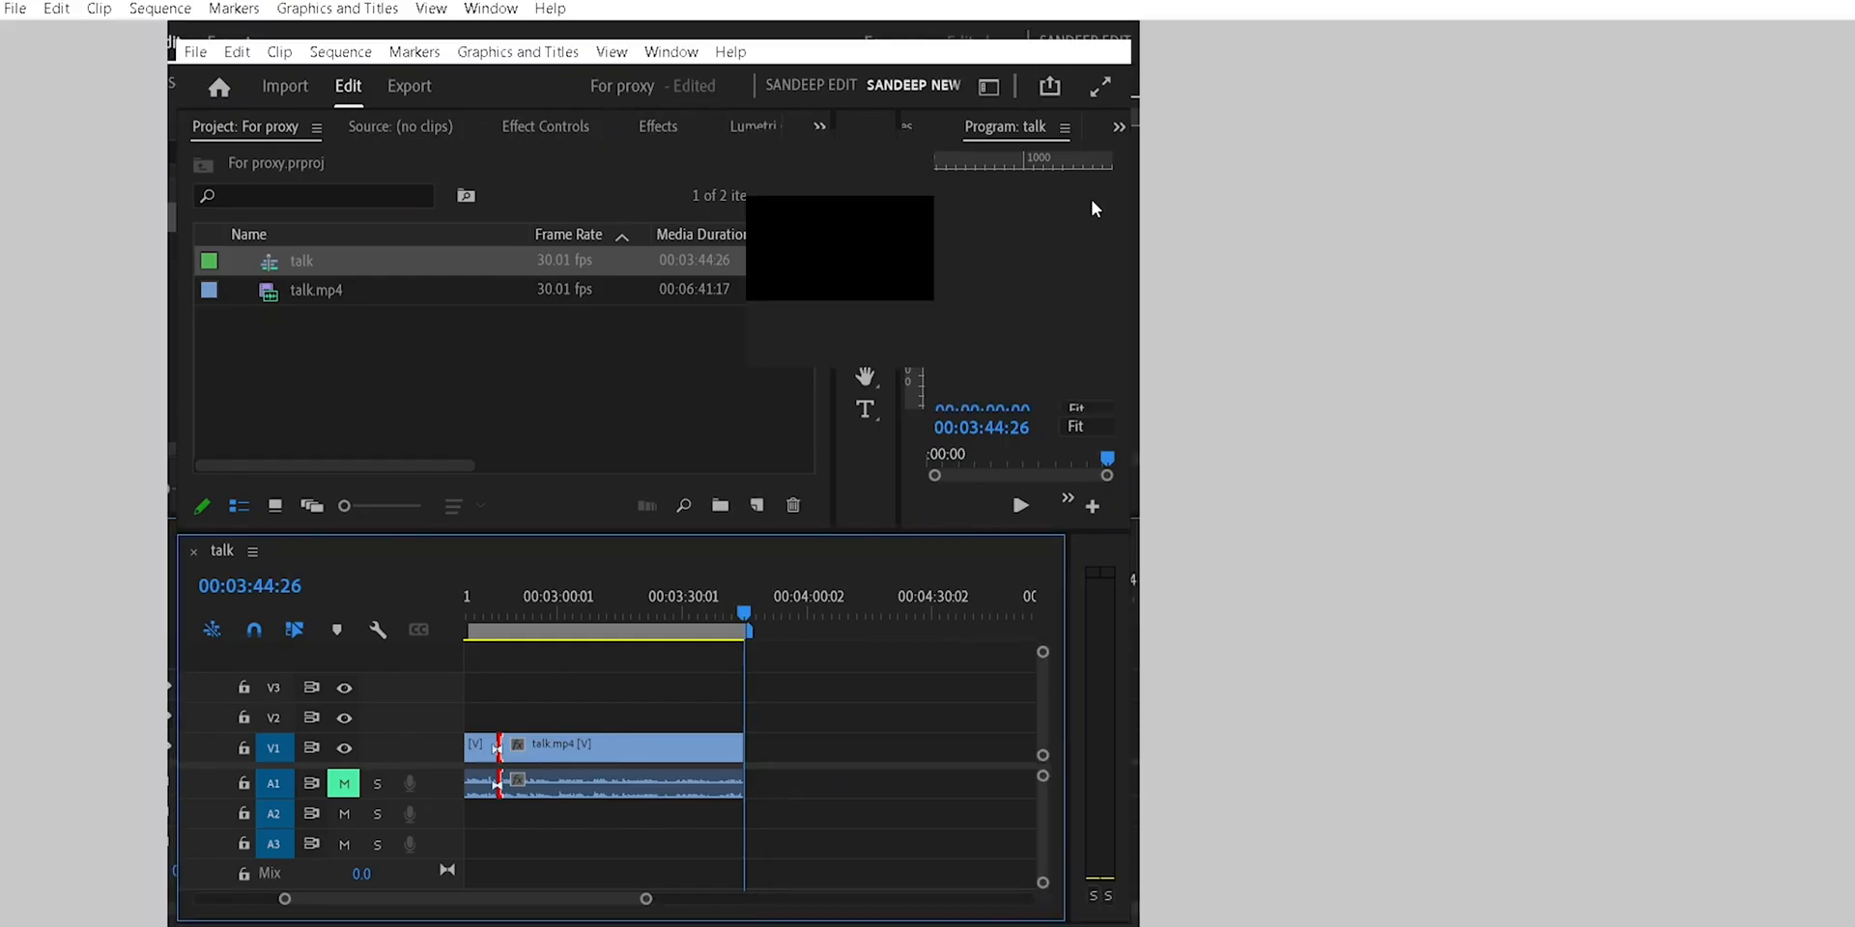
{"action": "left_click_drag", "start_coordinate": [243, 321], "coordinate": [131, 235]}
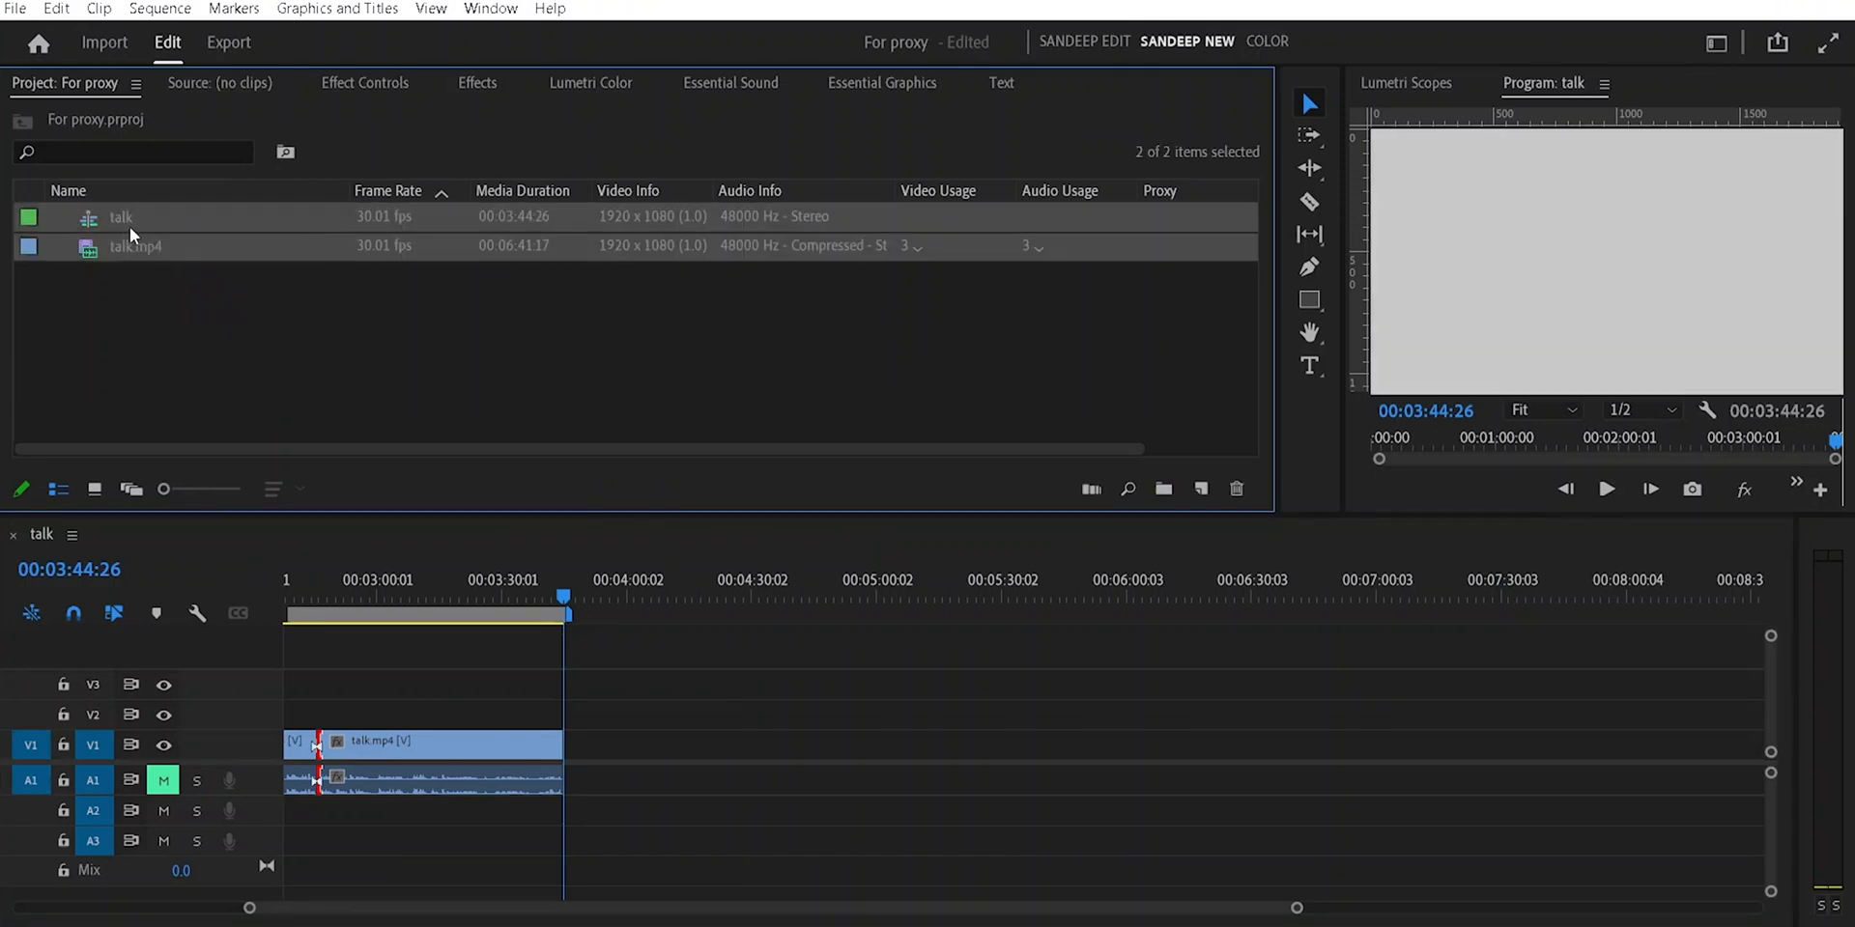
{"action": "key", "text": "Delete"}
Set the project's ingest option to Create Proxies with the H.264 Low Resolution Proxy preset and apply it
{"action": "left_click", "coordinate": [17, 9]}
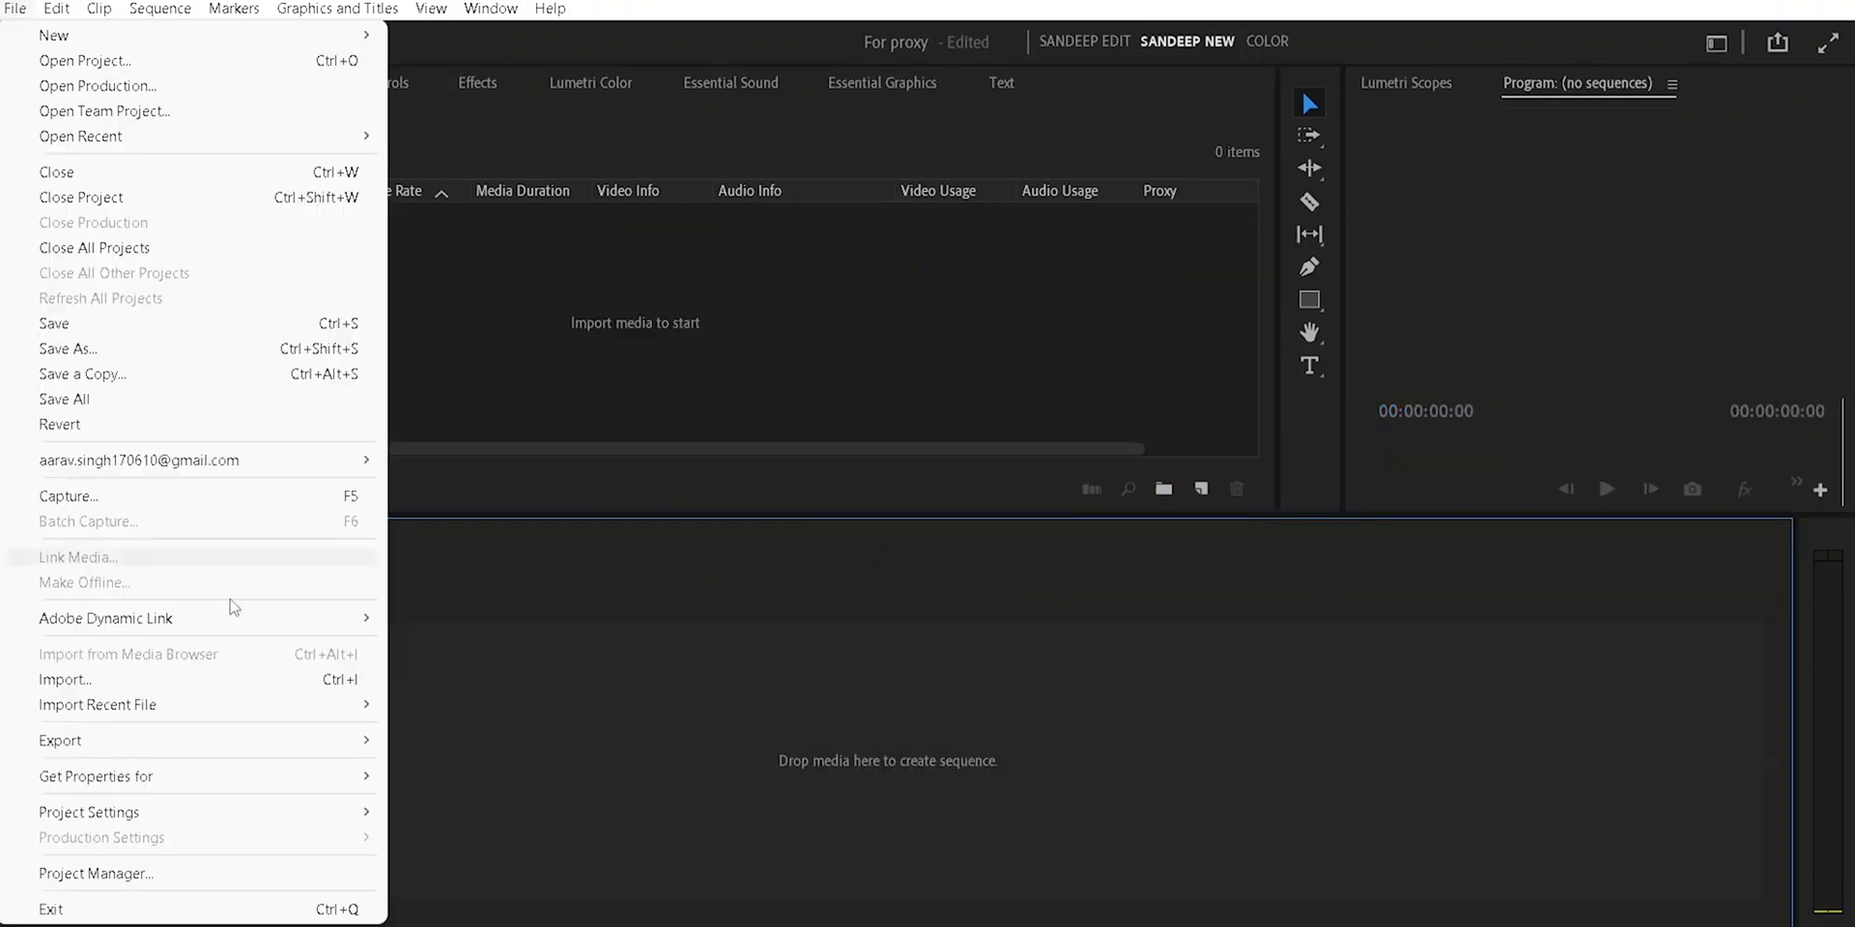
{"action": "mouse_move", "coordinate": [259, 811]}
{"action": "left_click", "coordinate": [458, 862]}
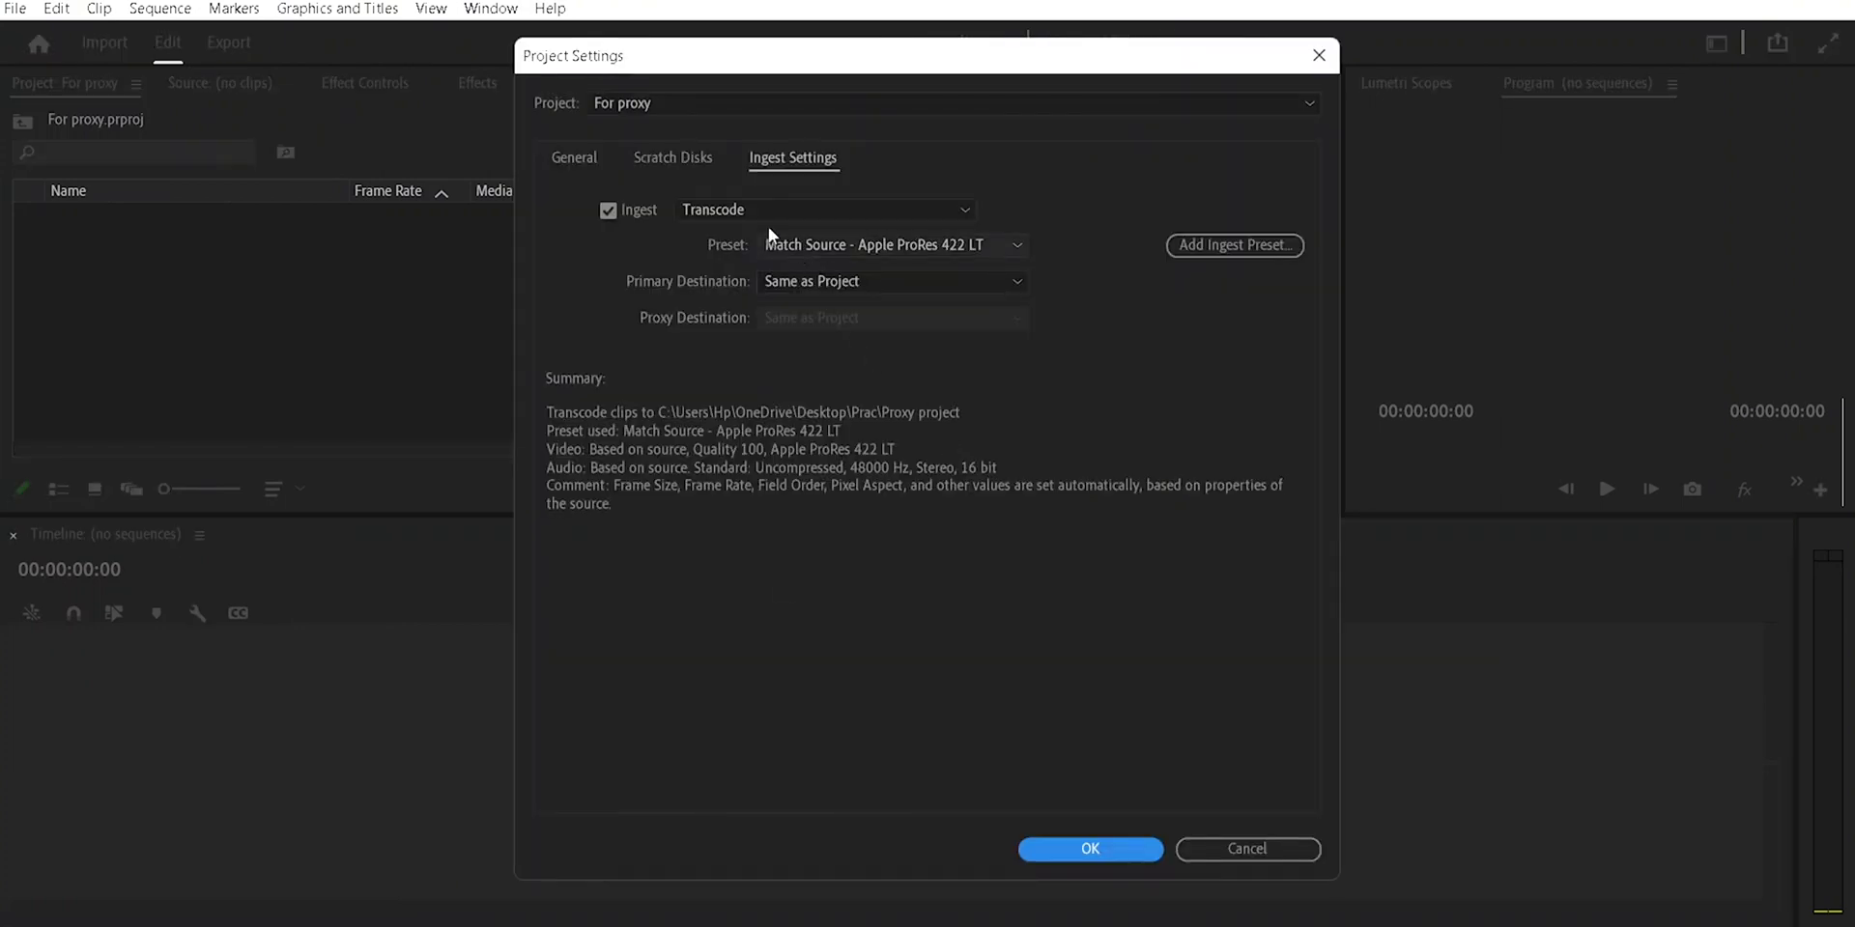
{"action": "left_click", "coordinate": [877, 209]}
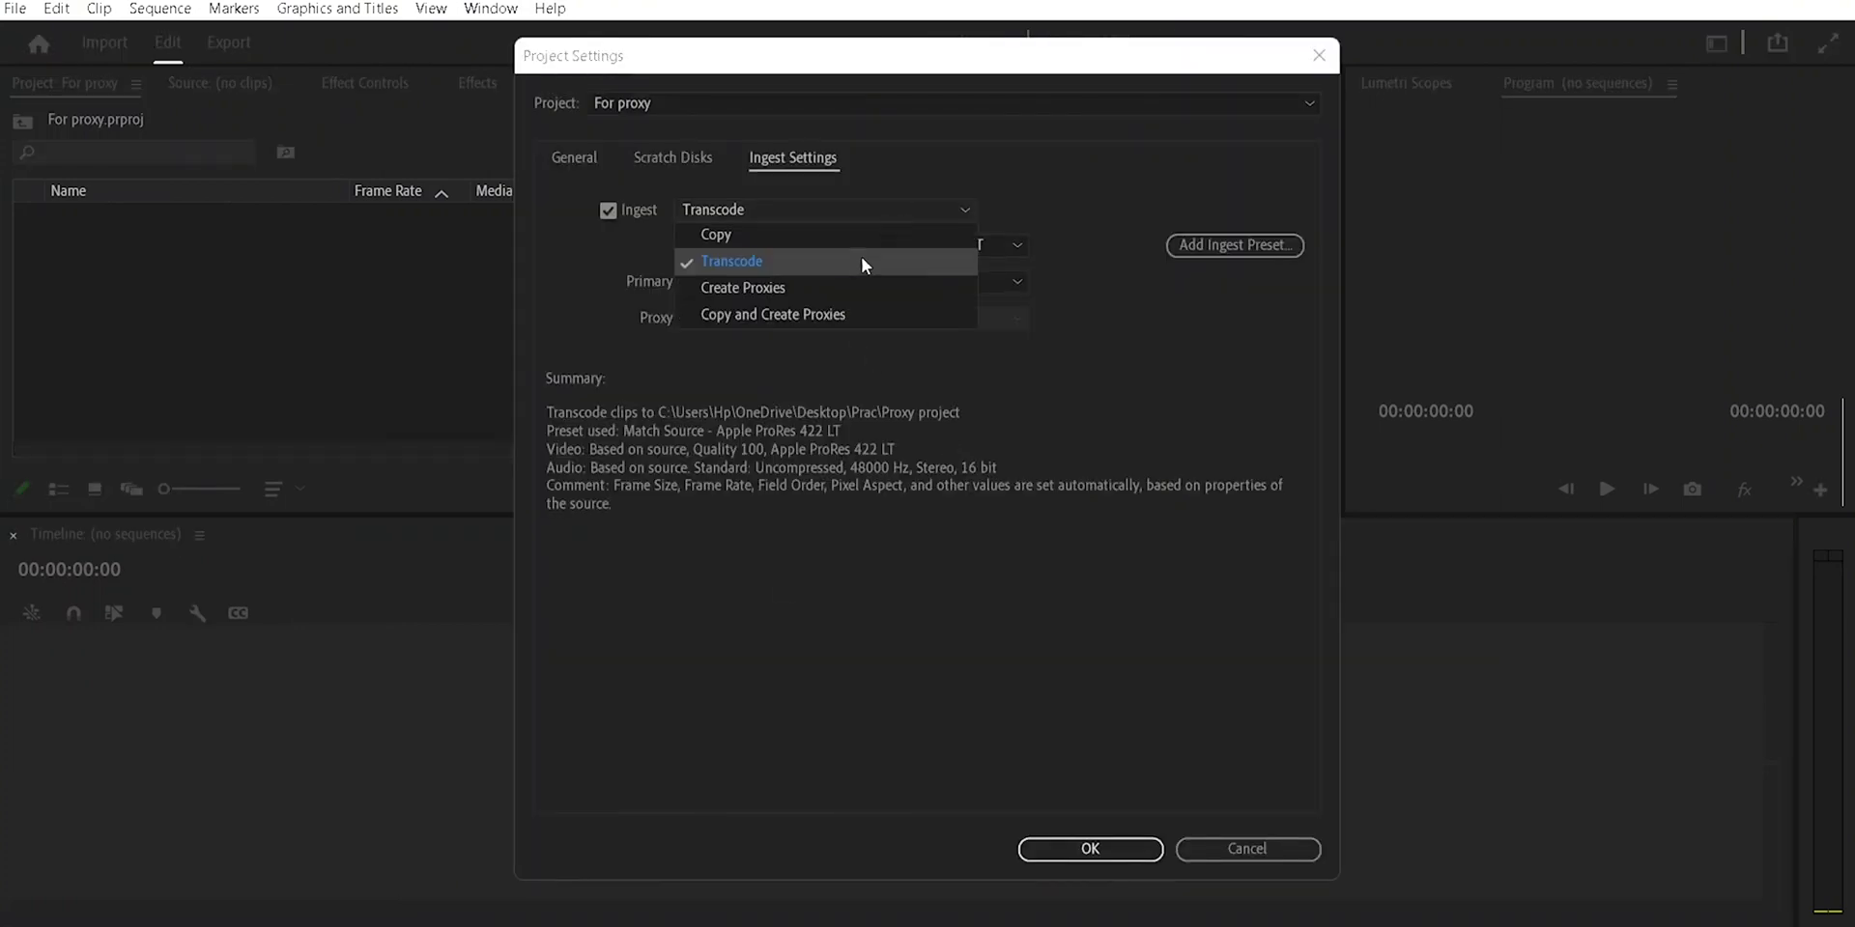
{"action": "left_click", "coordinate": [820, 290]}
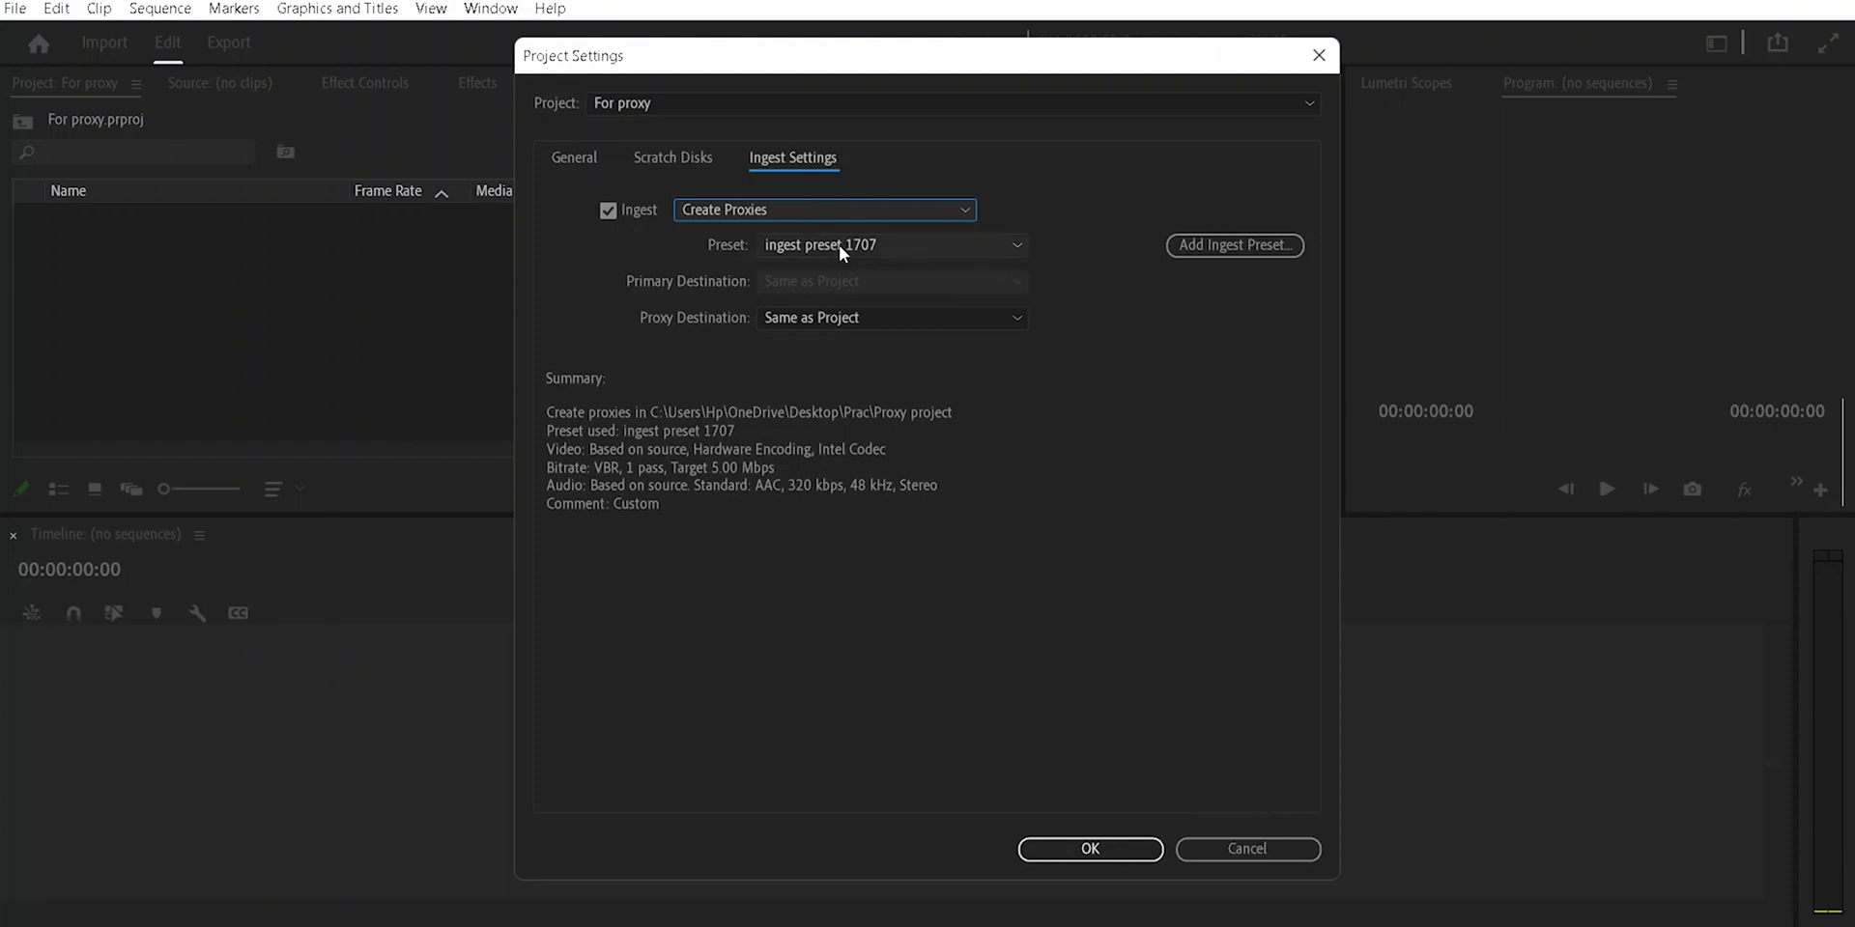
{"action": "left_click", "coordinate": [923, 245]}
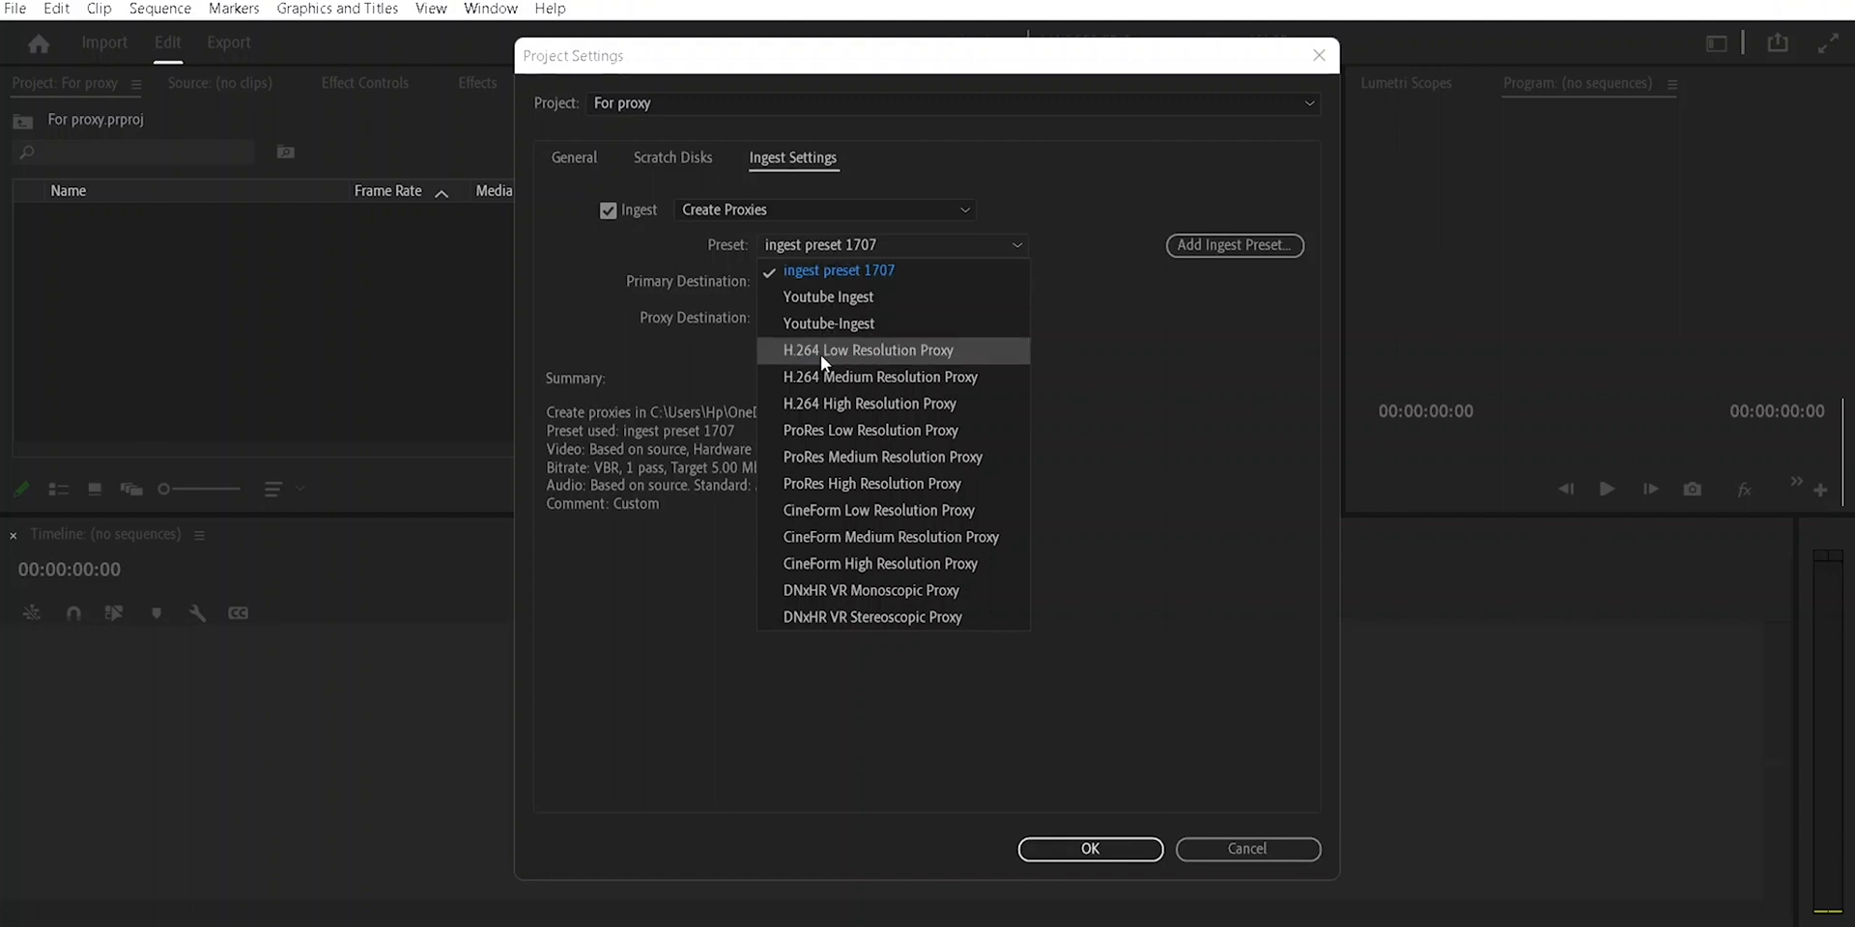
{"action": "left_click", "coordinate": [850, 271]}
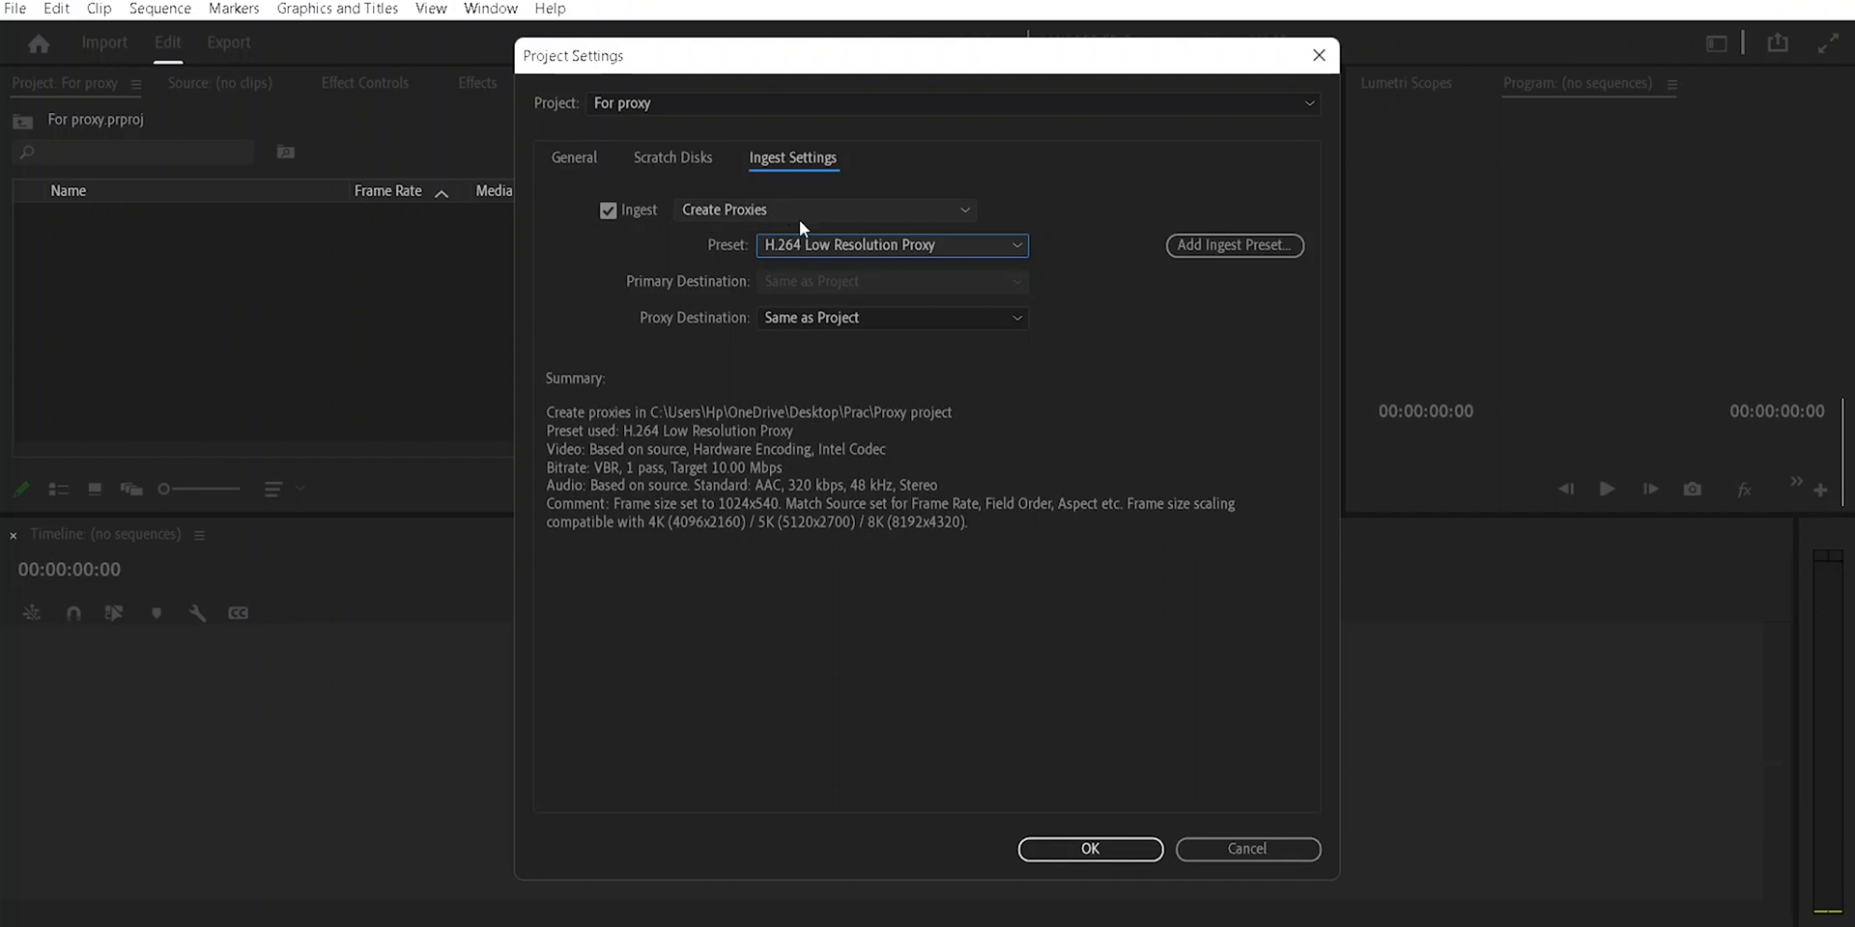
{"action": "left_click", "coordinate": [1117, 850]}
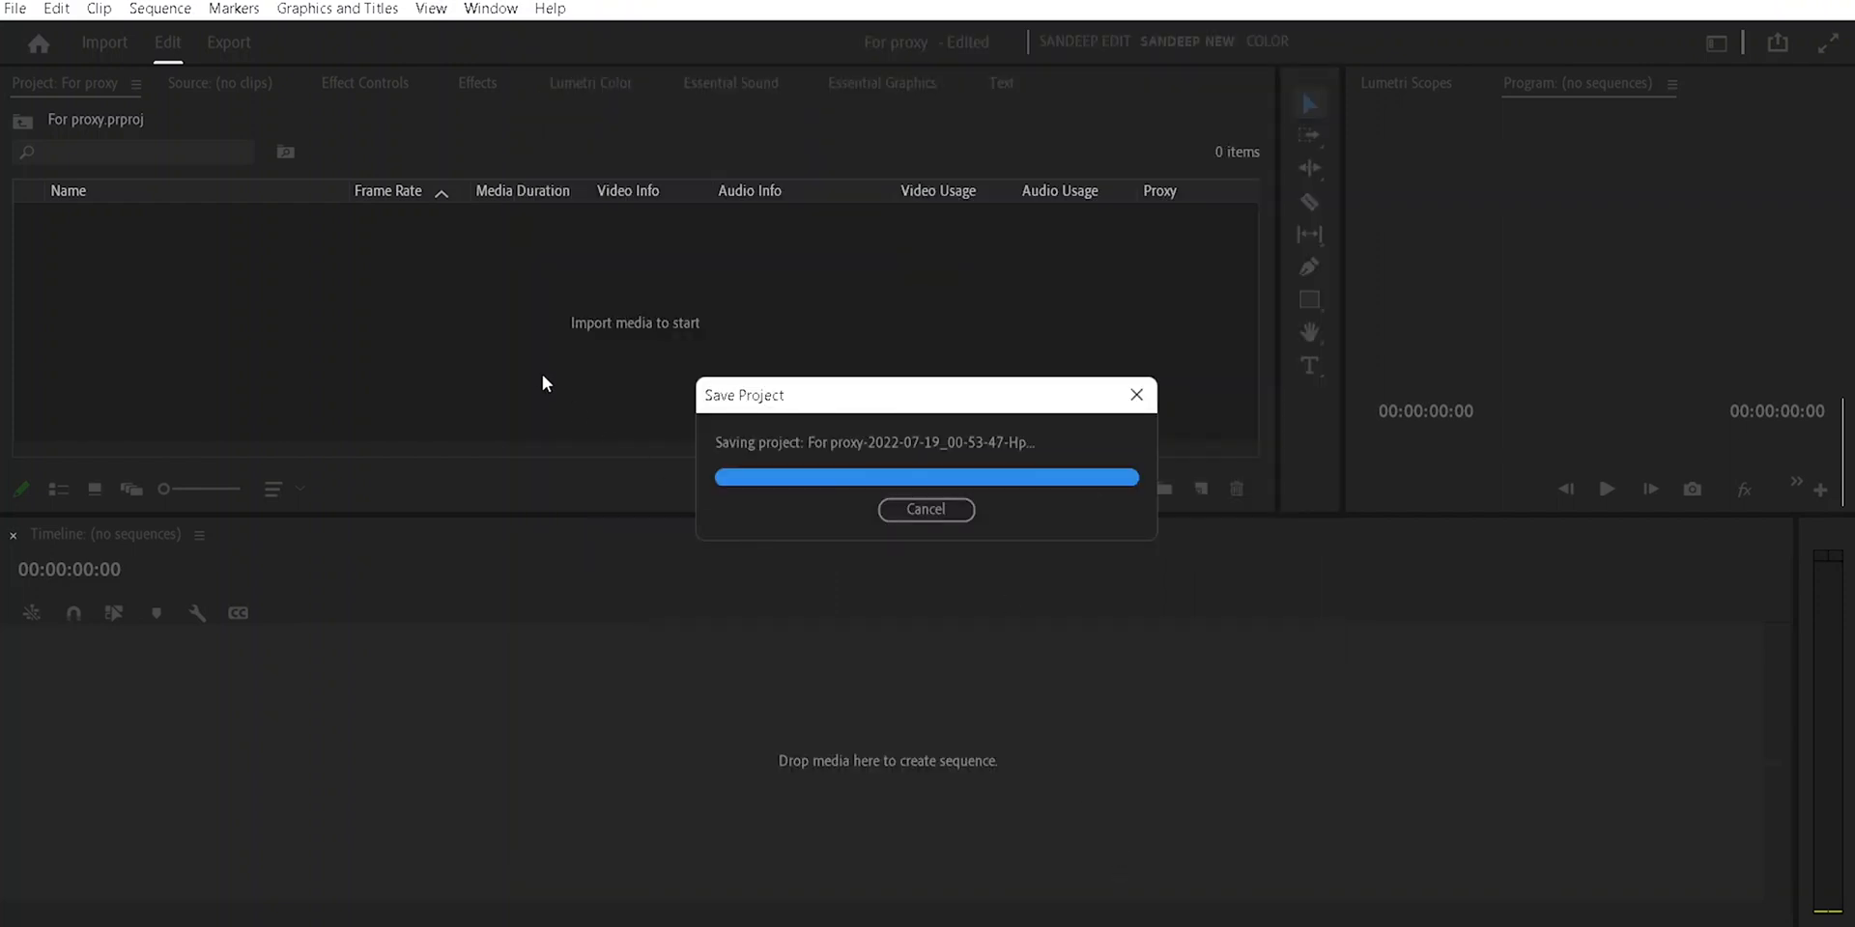
Choose talk.mp4 on the camera card for import and delete the leftover talk.mov from the Proxy project folder
{"action": "double_click", "coordinate": [274, 303]}
{"action": "left_click", "coordinate": [287, 184]}
{"action": "left_click", "coordinate": [469, 925]}
{"action": "left_click", "coordinate": [599, 860]}
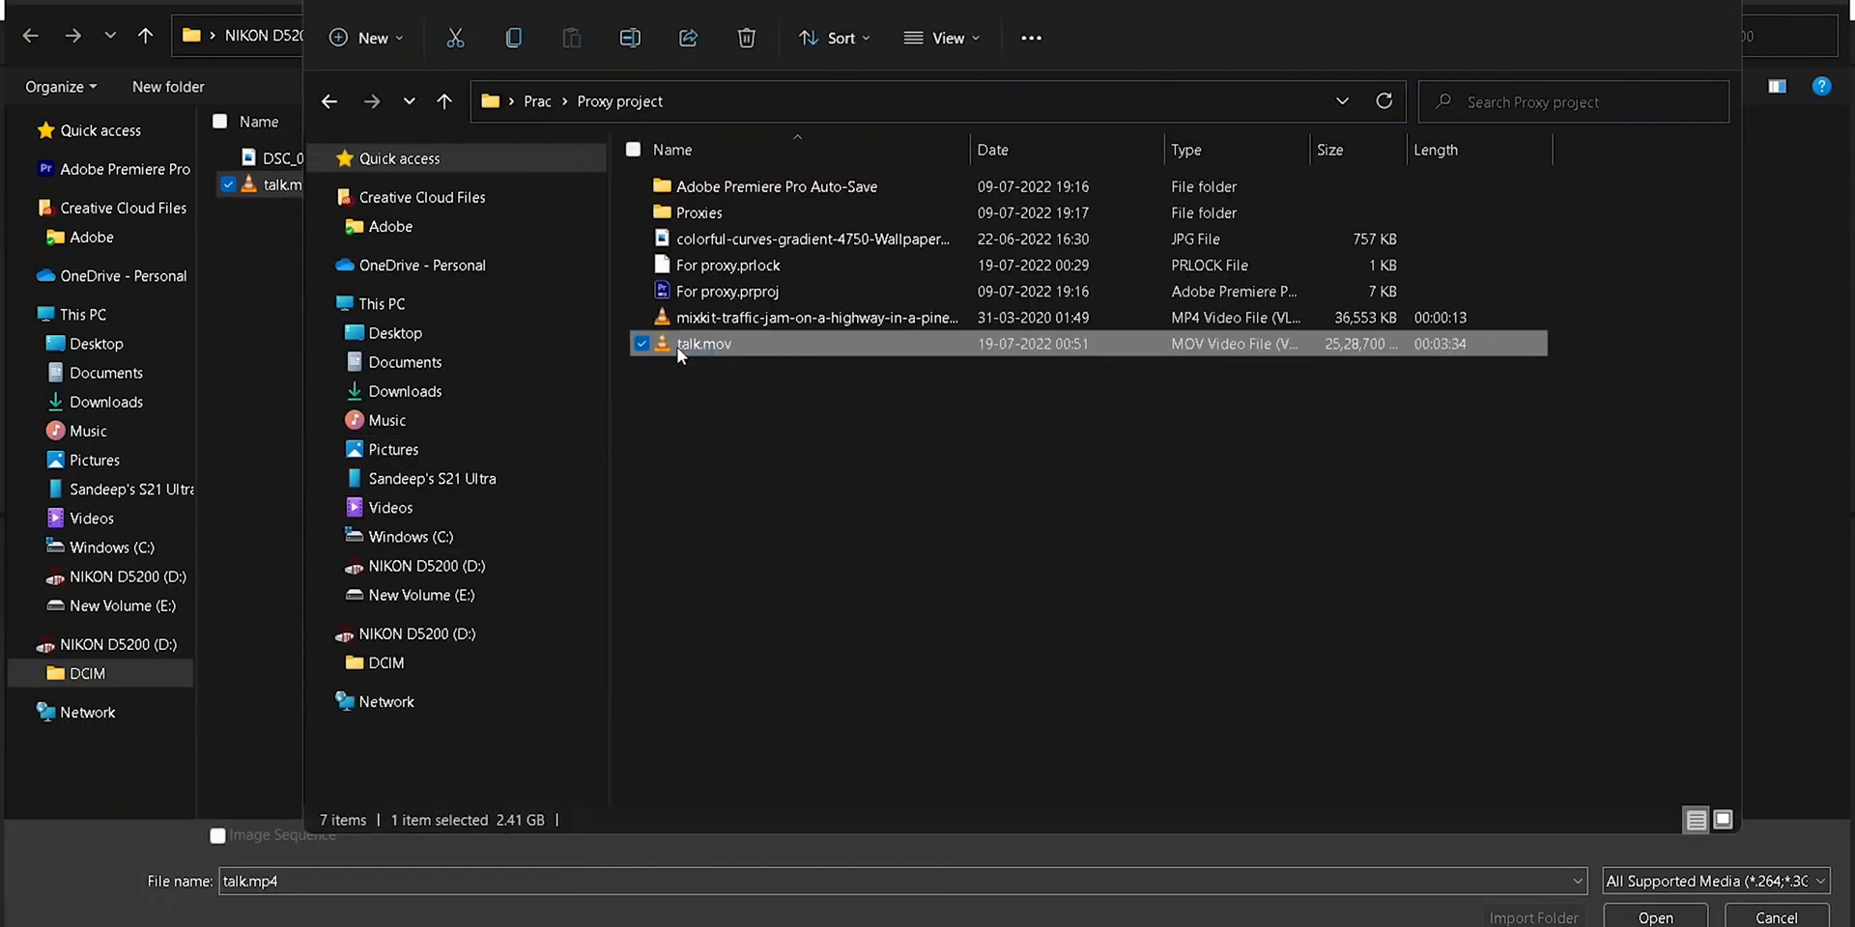
{"action": "key", "text": "Delete"}
{"action": "left_click", "coordinate": [1013, 563]}
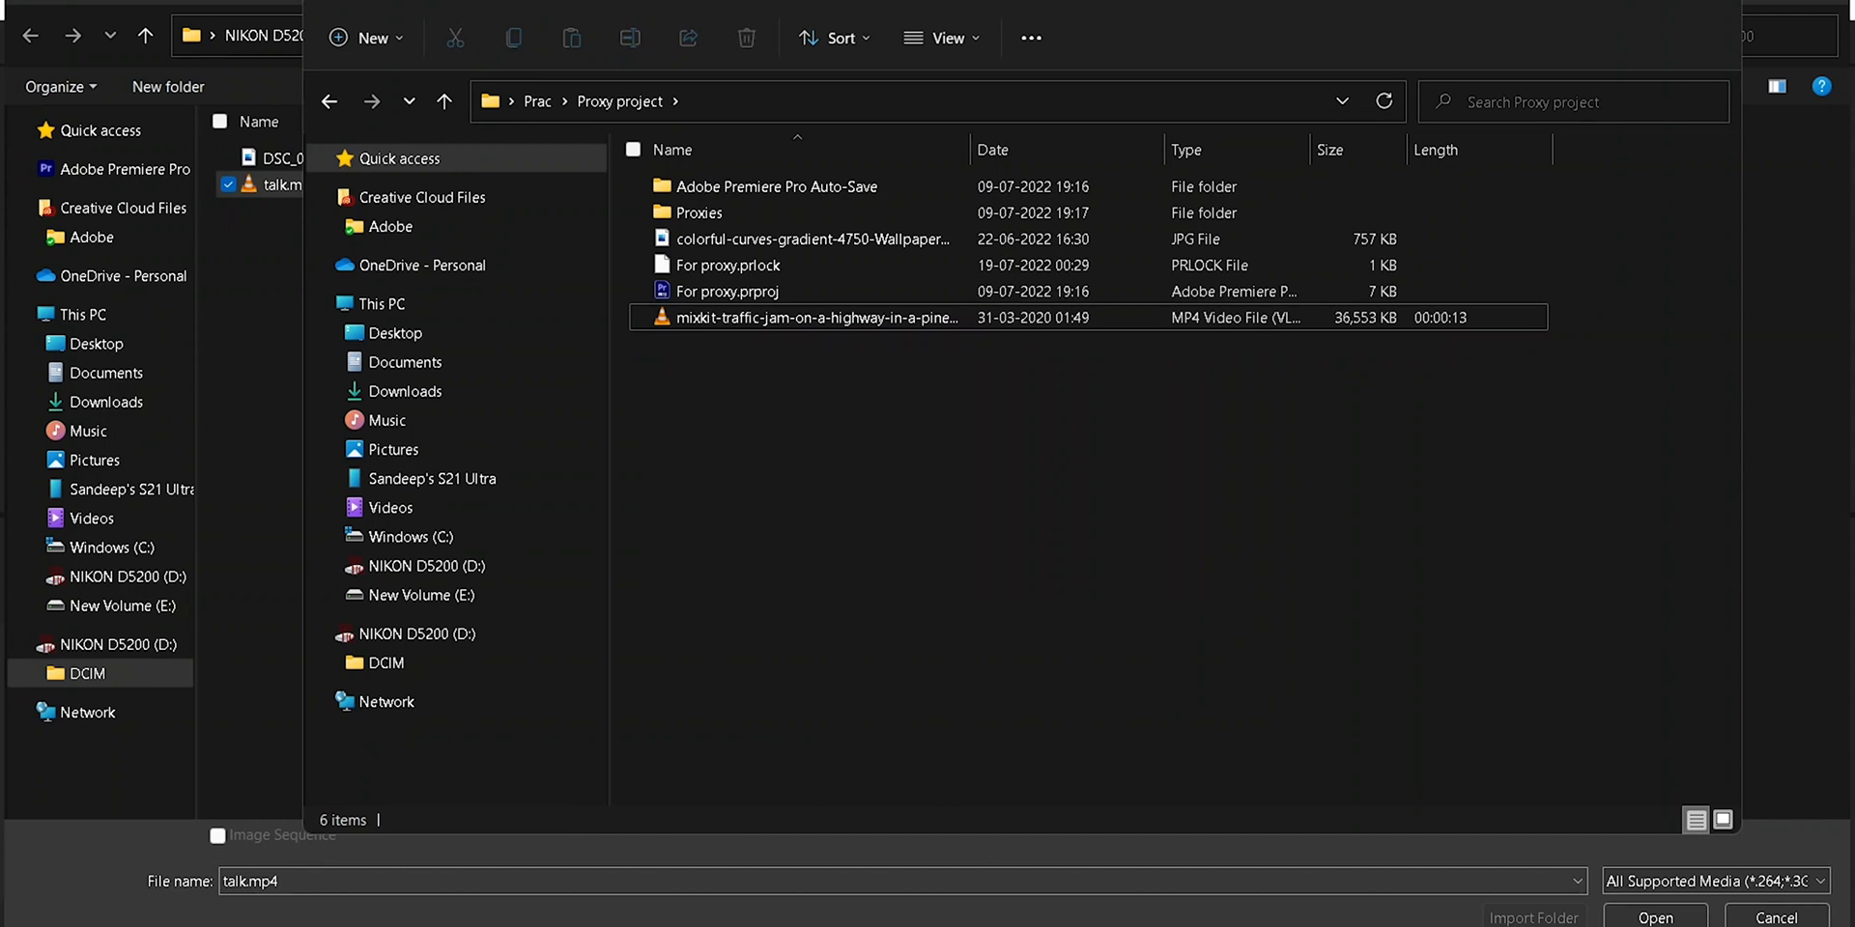
{"action": "left_click", "coordinate": [869, 924]}
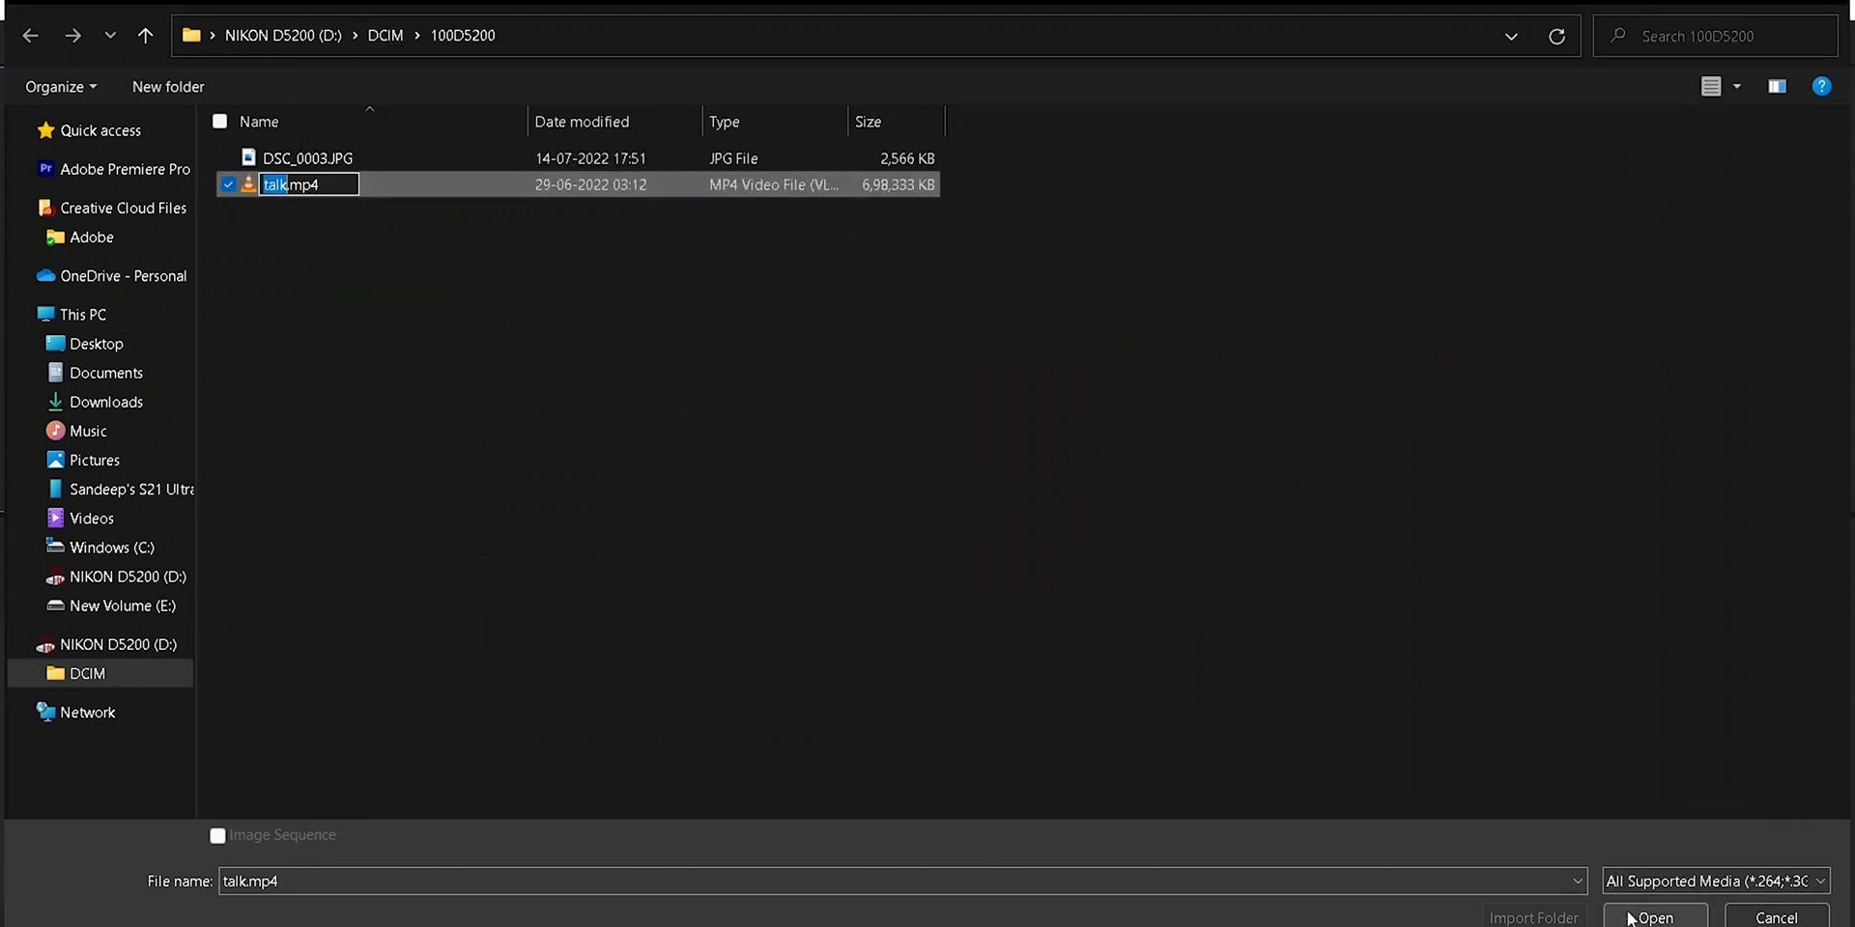
Import talk.mp4 from the camera card's 100D5200 folder into the project
{"action": "left_click", "coordinate": [423, 343]}
{"action": "left_click", "coordinate": [284, 188]}
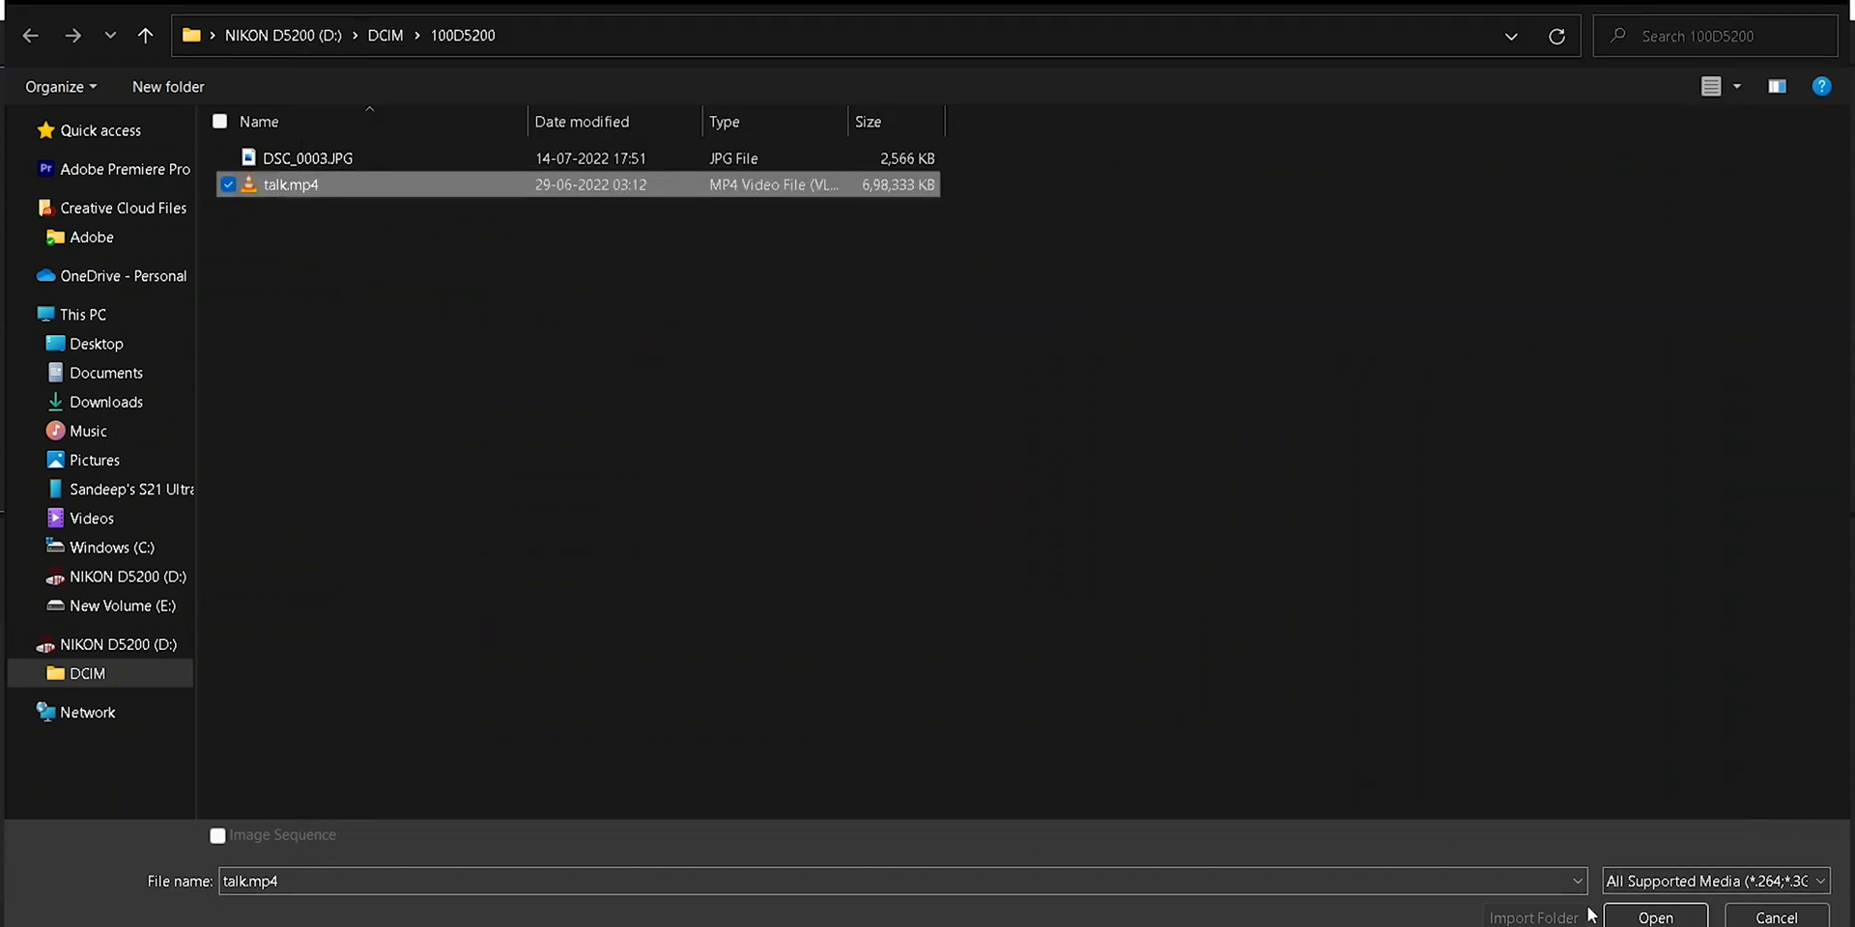
{"action": "left_click", "coordinate": [1655, 916]}
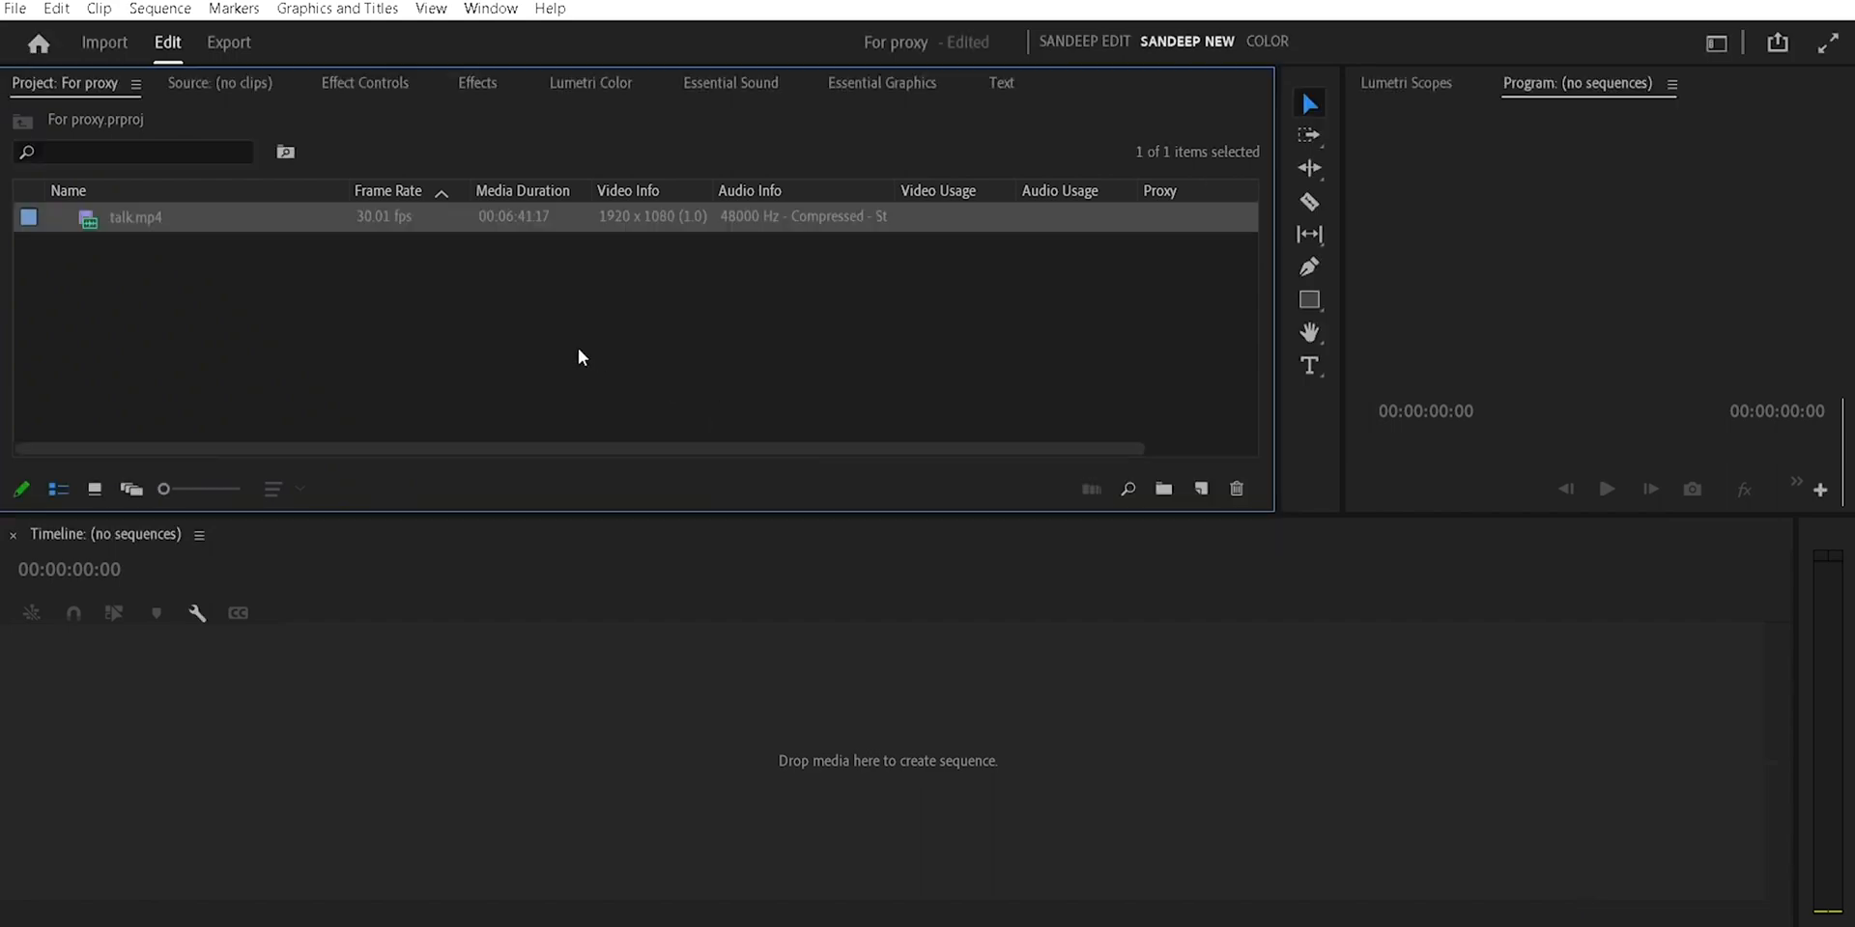
Switch to File Explorer and check the Proxy project folder for the generated talk_Proxy.mp4
{"action": "key", "text": "alt+Tab"}
{"action": "mouse_move", "coordinate": [512, 913]}
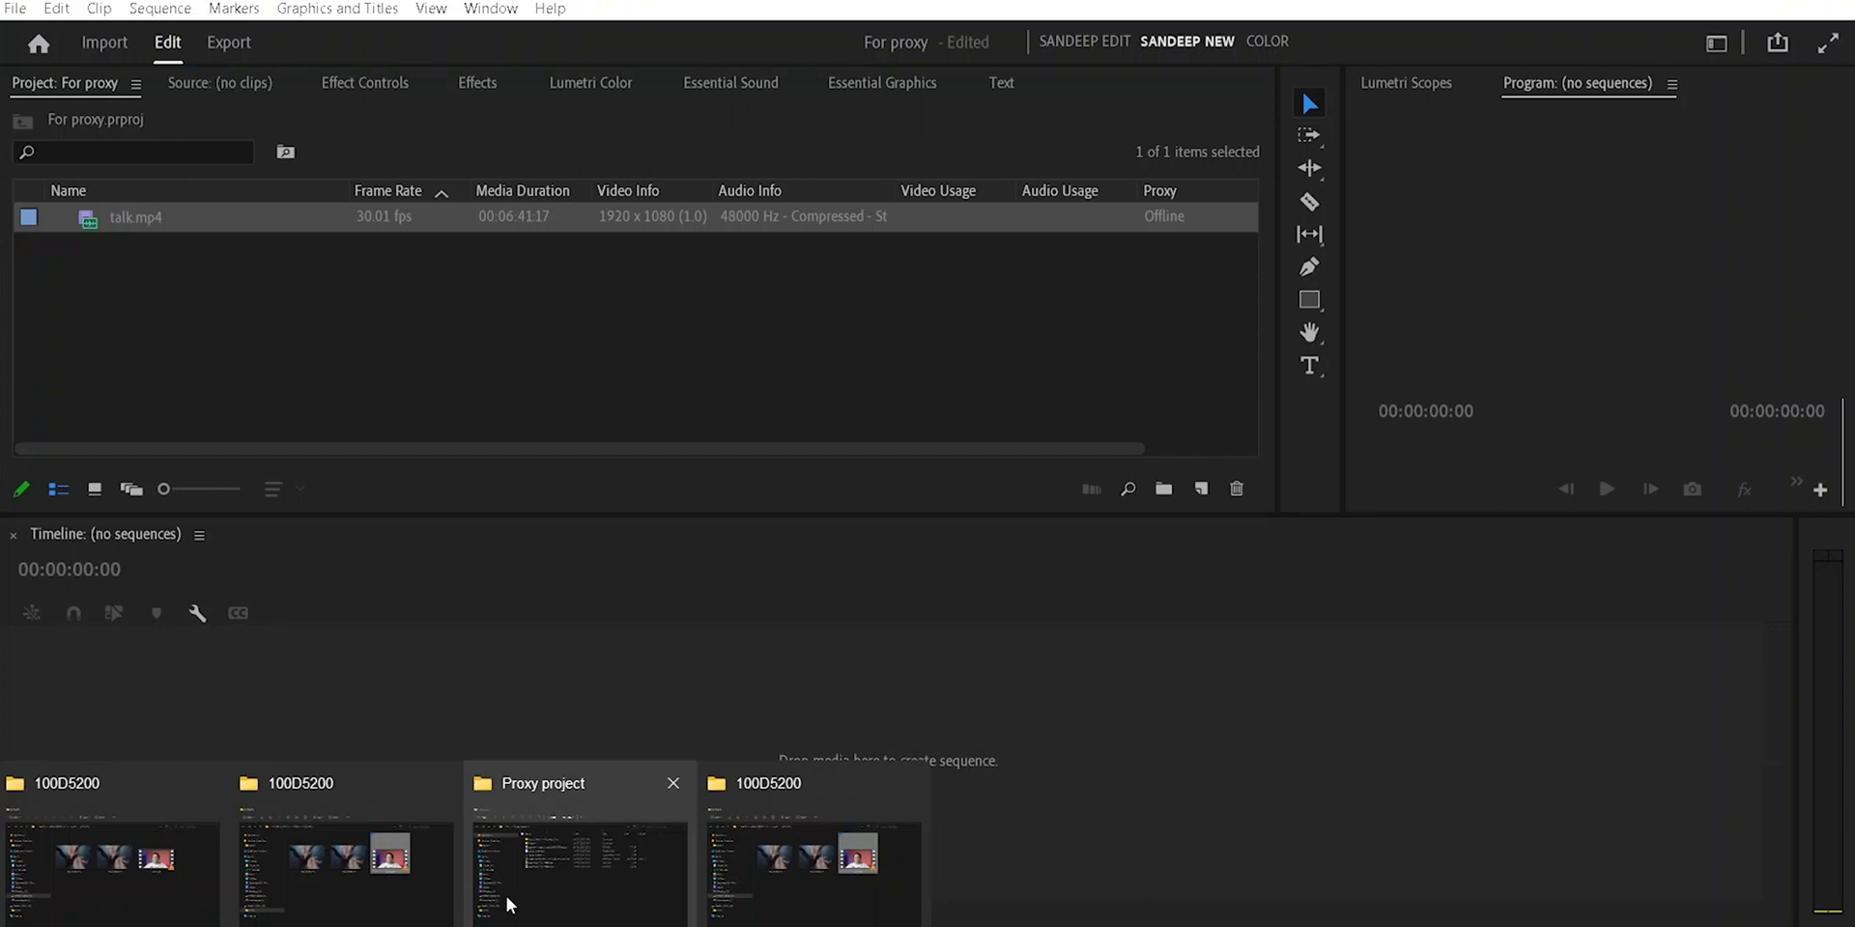
{"action": "left_click", "coordinate": [576, 869]}
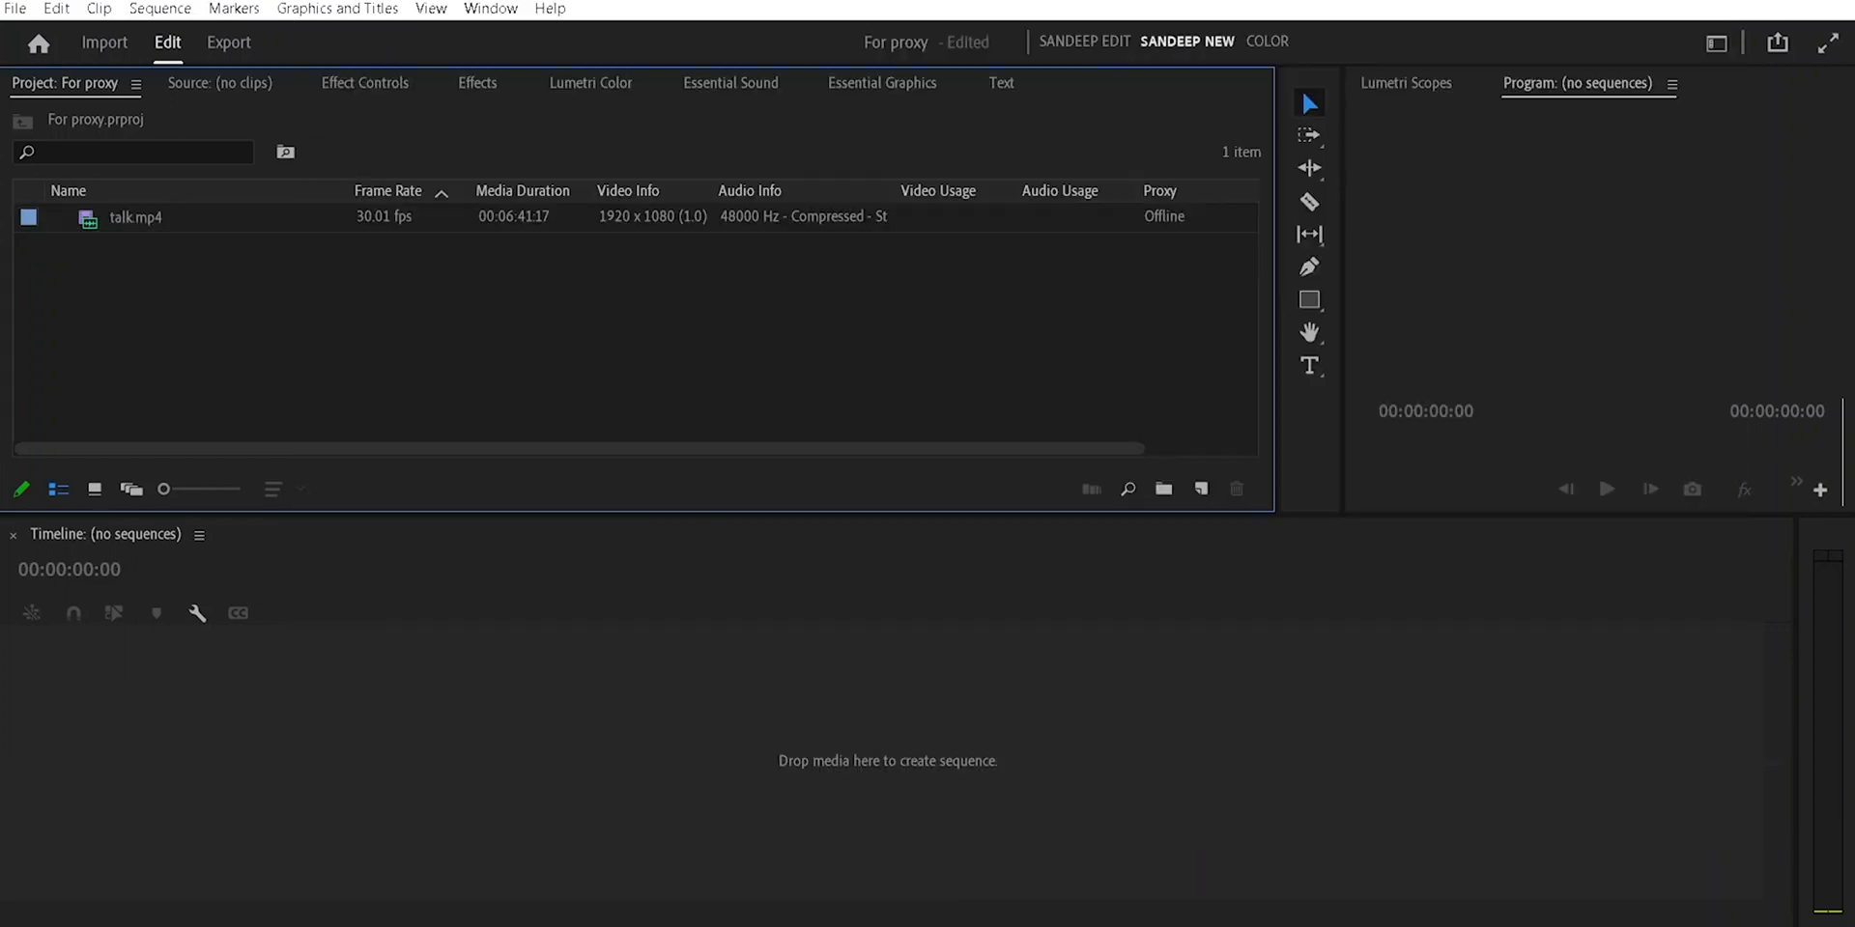
{"action": "left_click", "coordinate": [121, 223]}
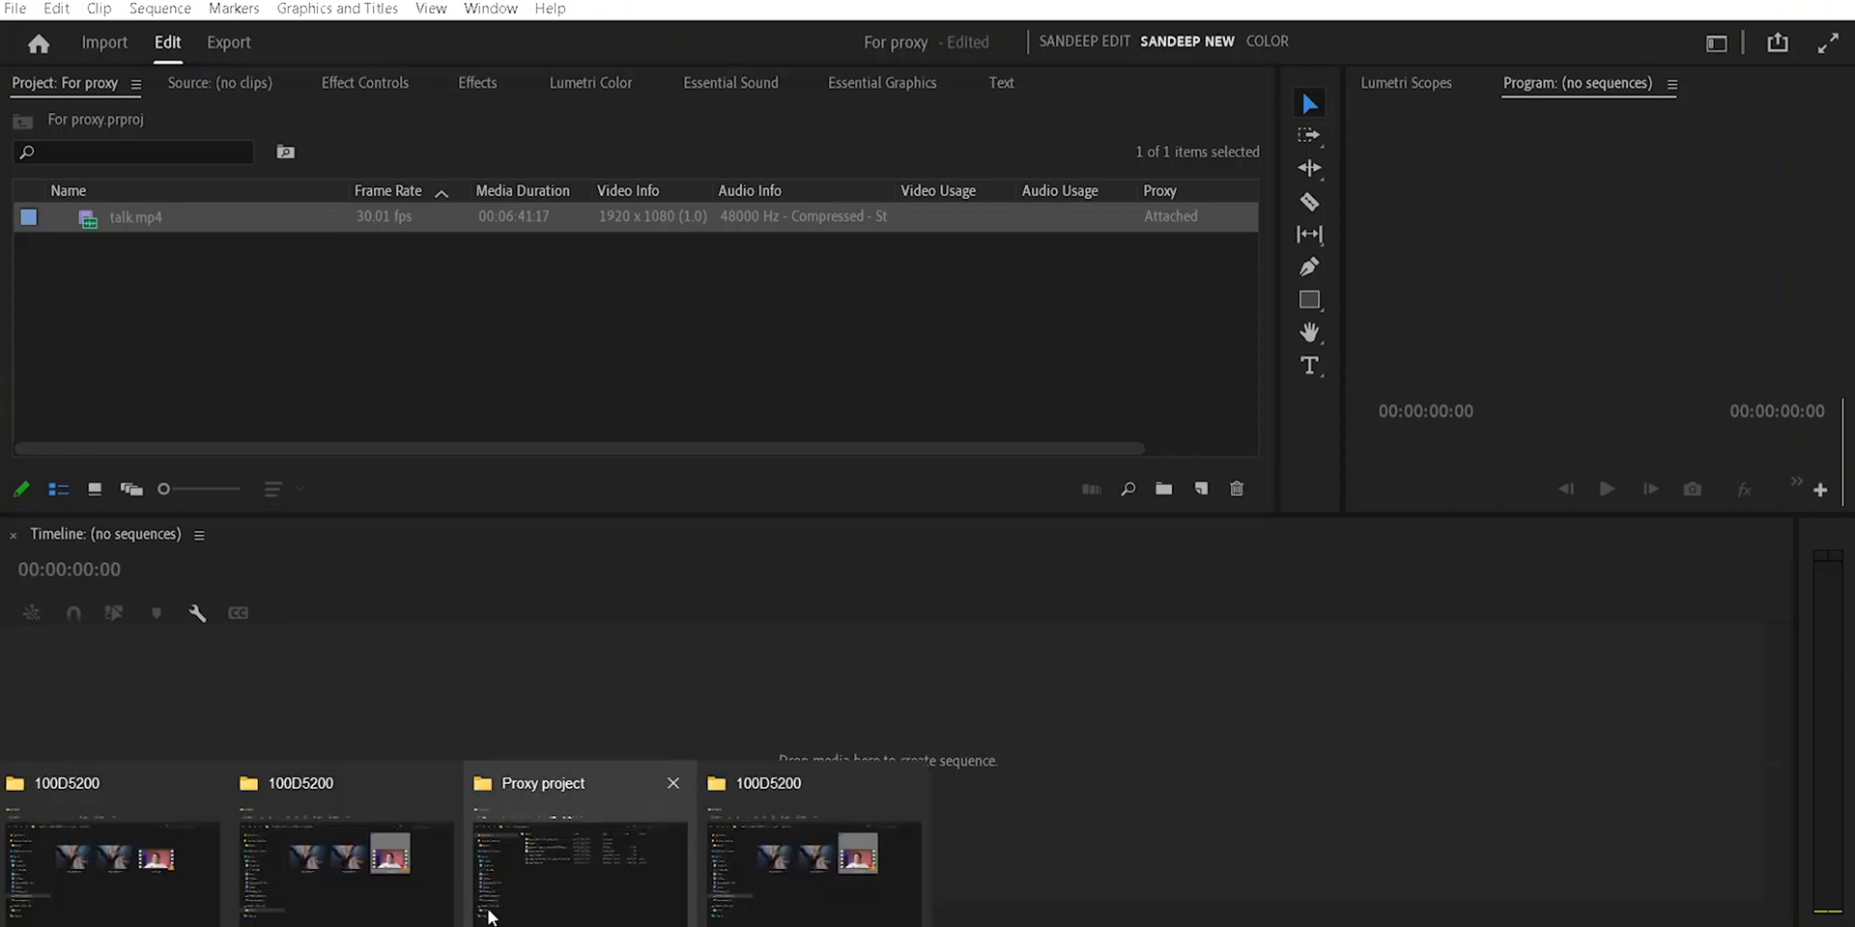
{"action": "left_click", "coordinate": [554, 873]}
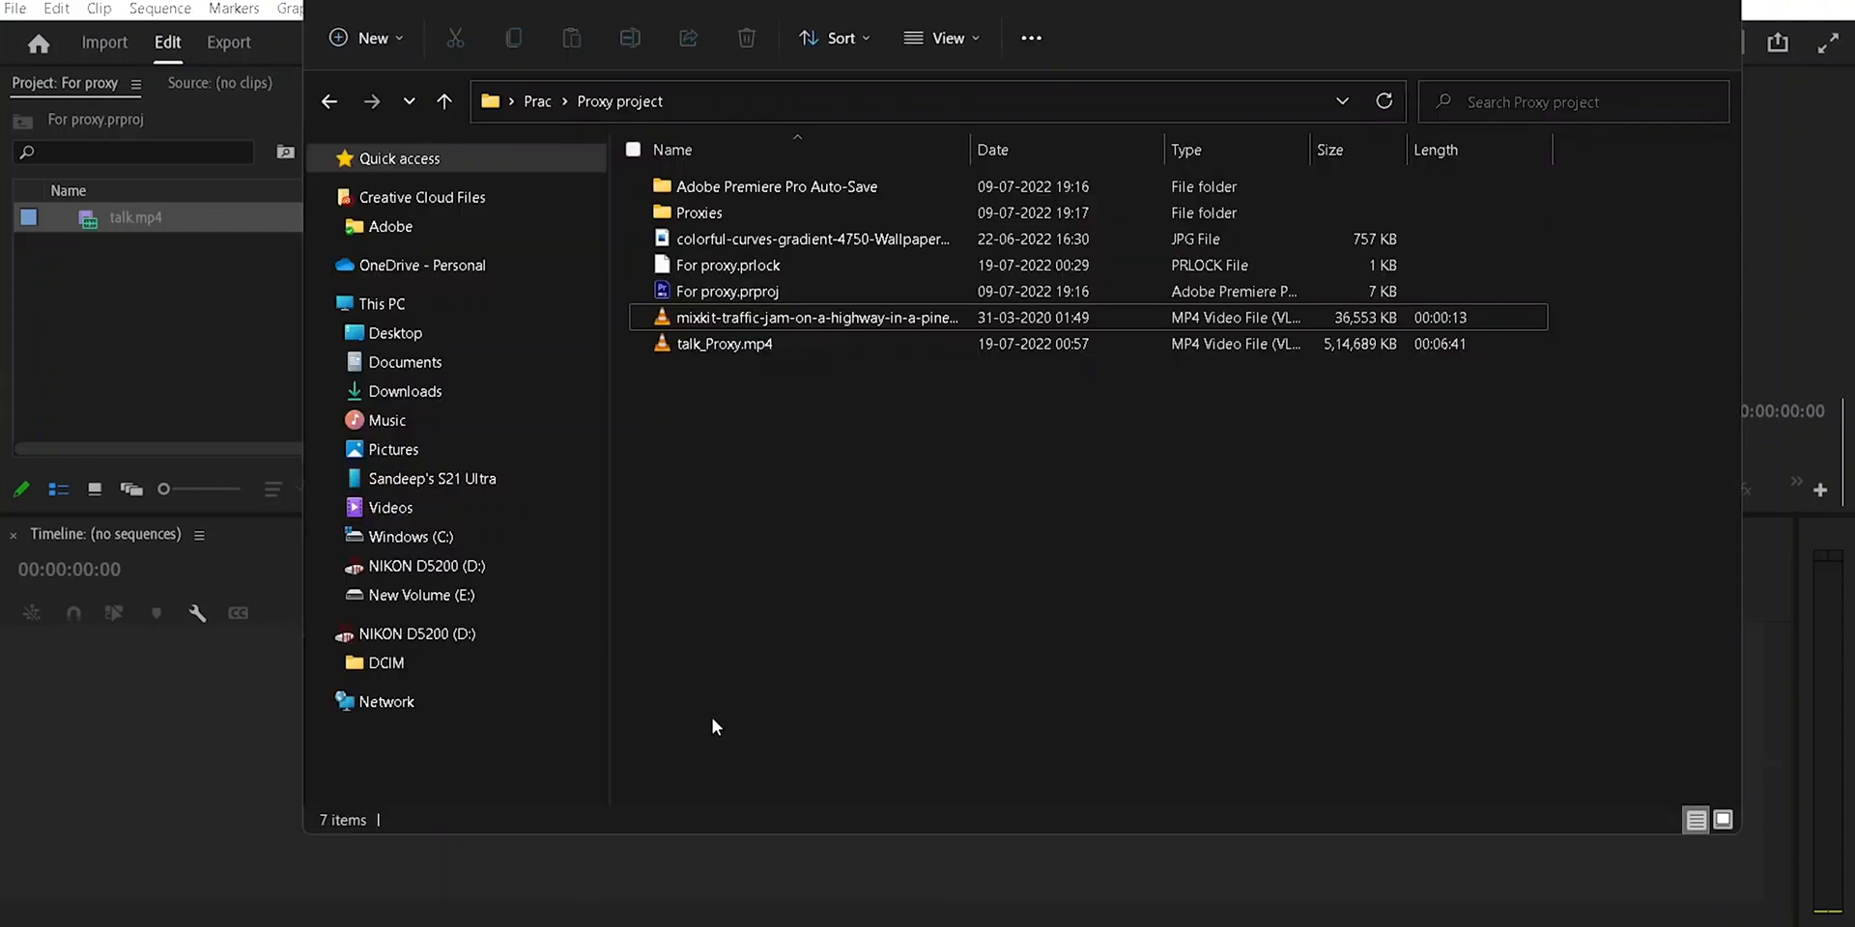
{"action": "left_click", "coordinate": [712, 349]}
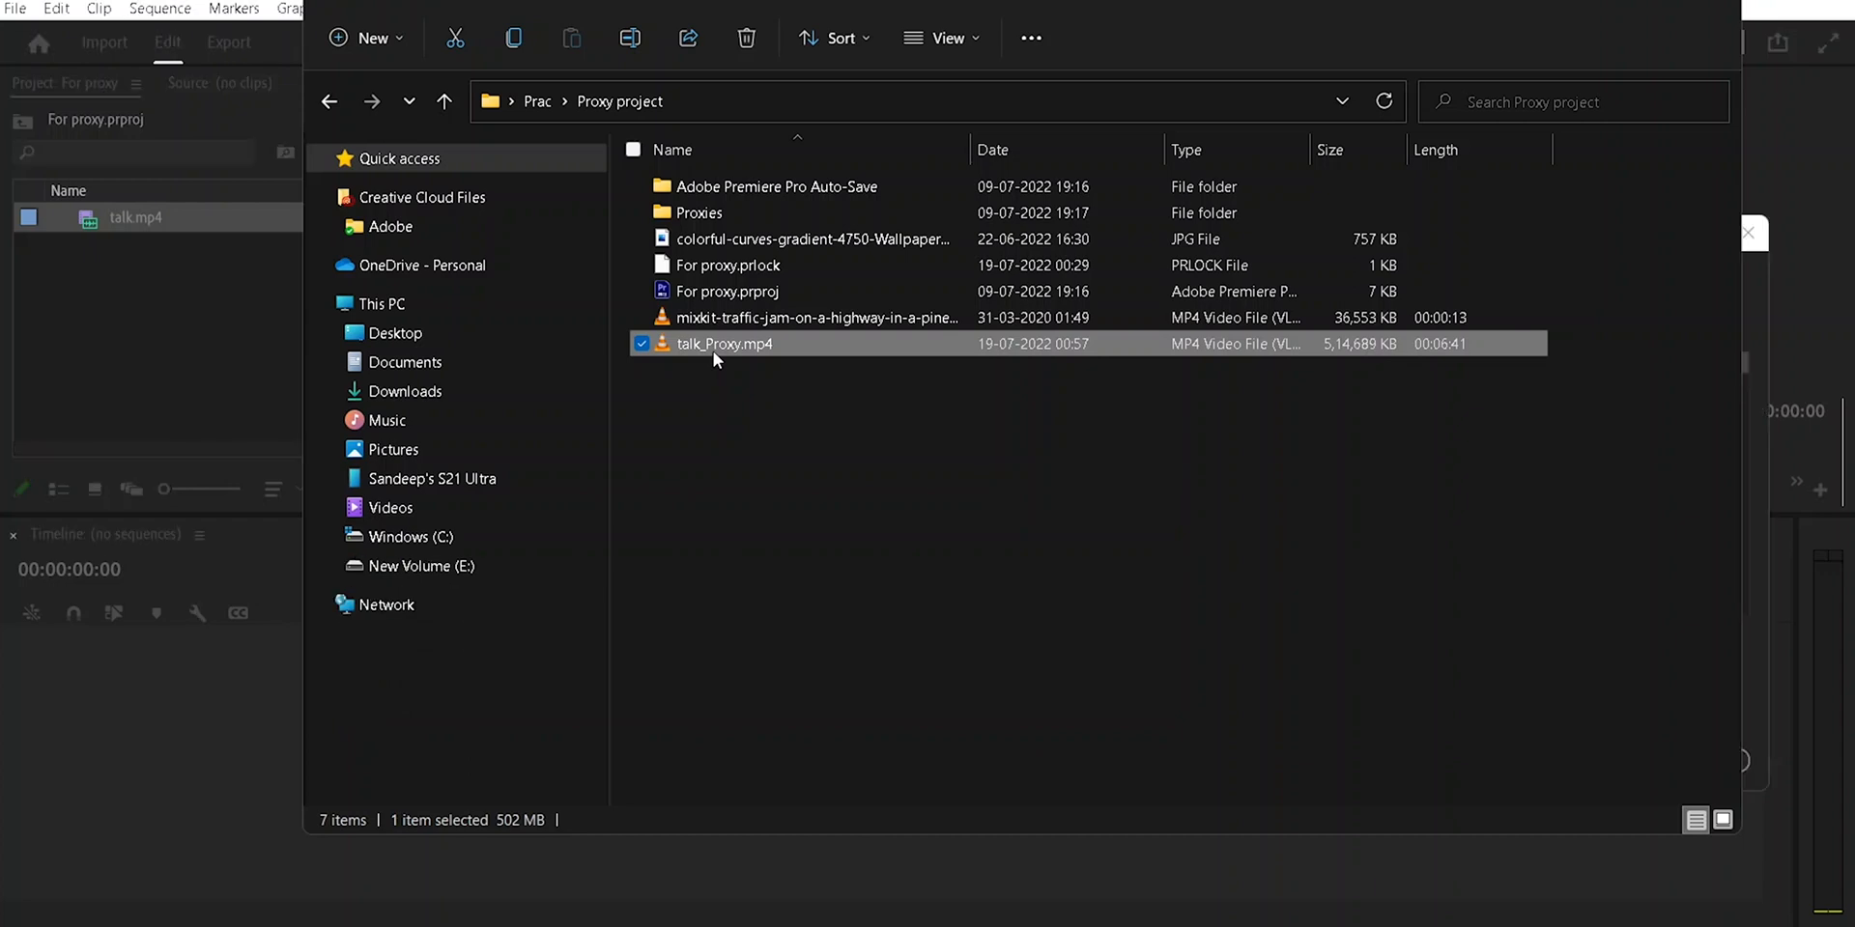
Return to Premiere Pro, cancel the missing media relink and delete the talk.mp4 clip from the project
{"action": "left_click", "coordinate": [294, 371]}
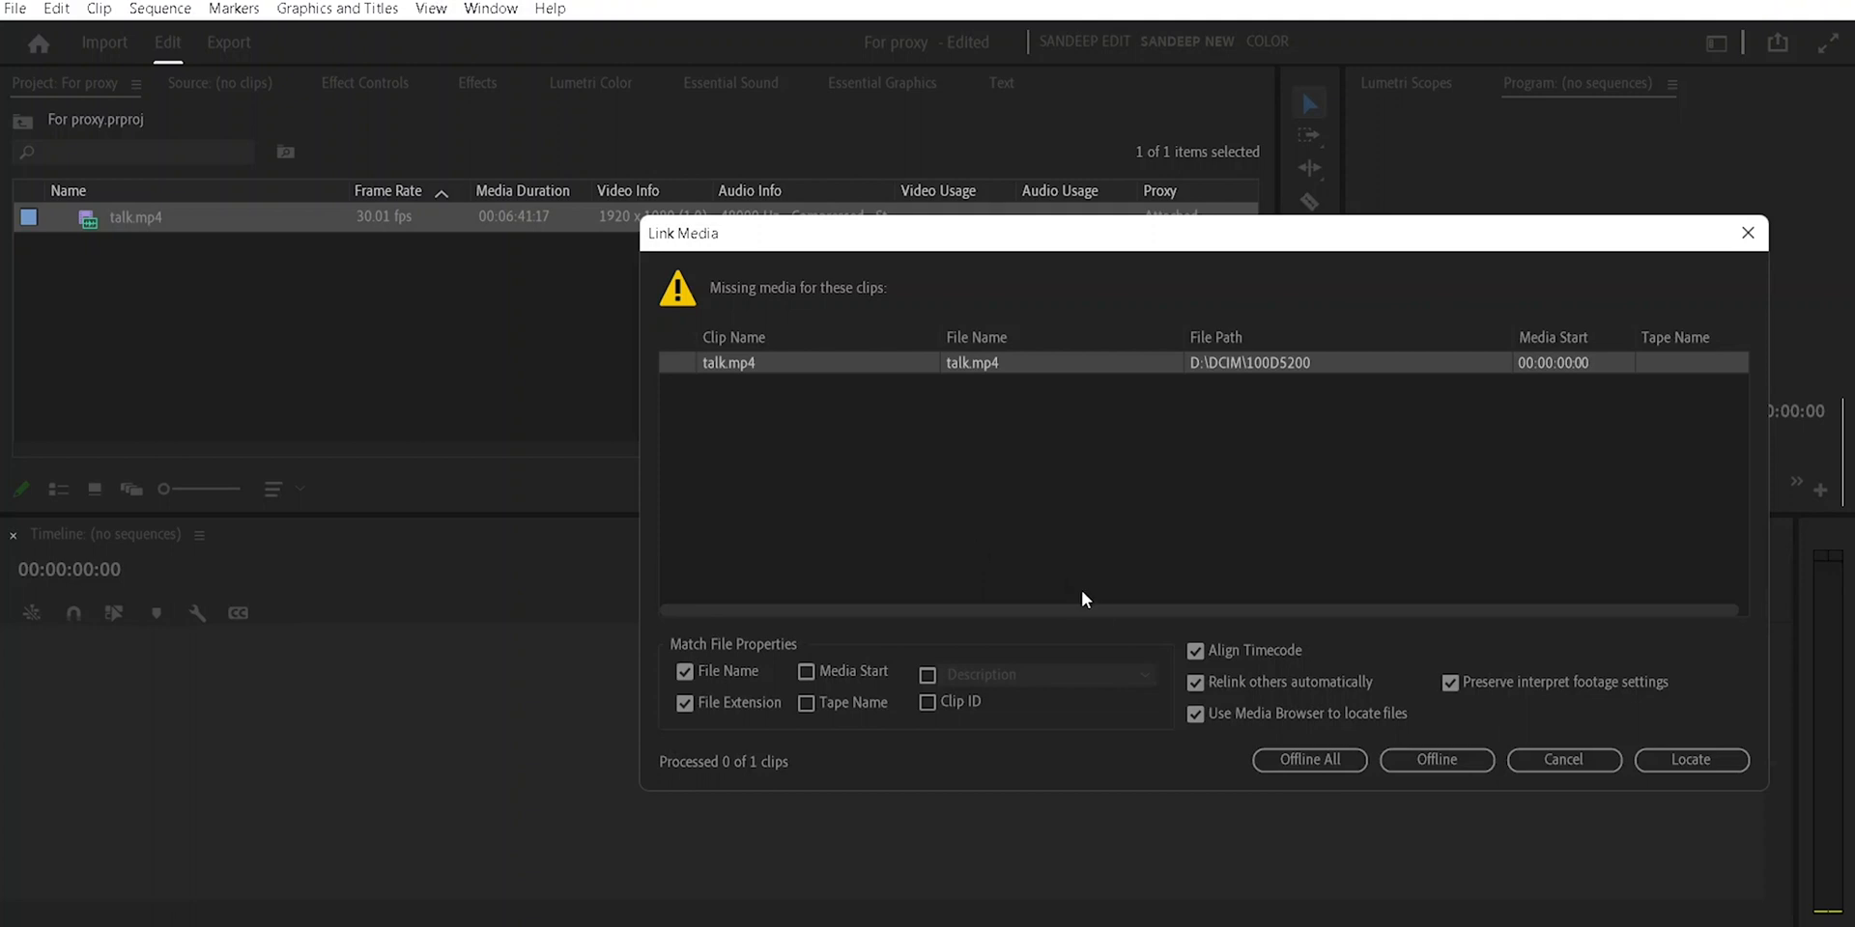
{"action": "left_click", "coordinate": [1566, 747]}
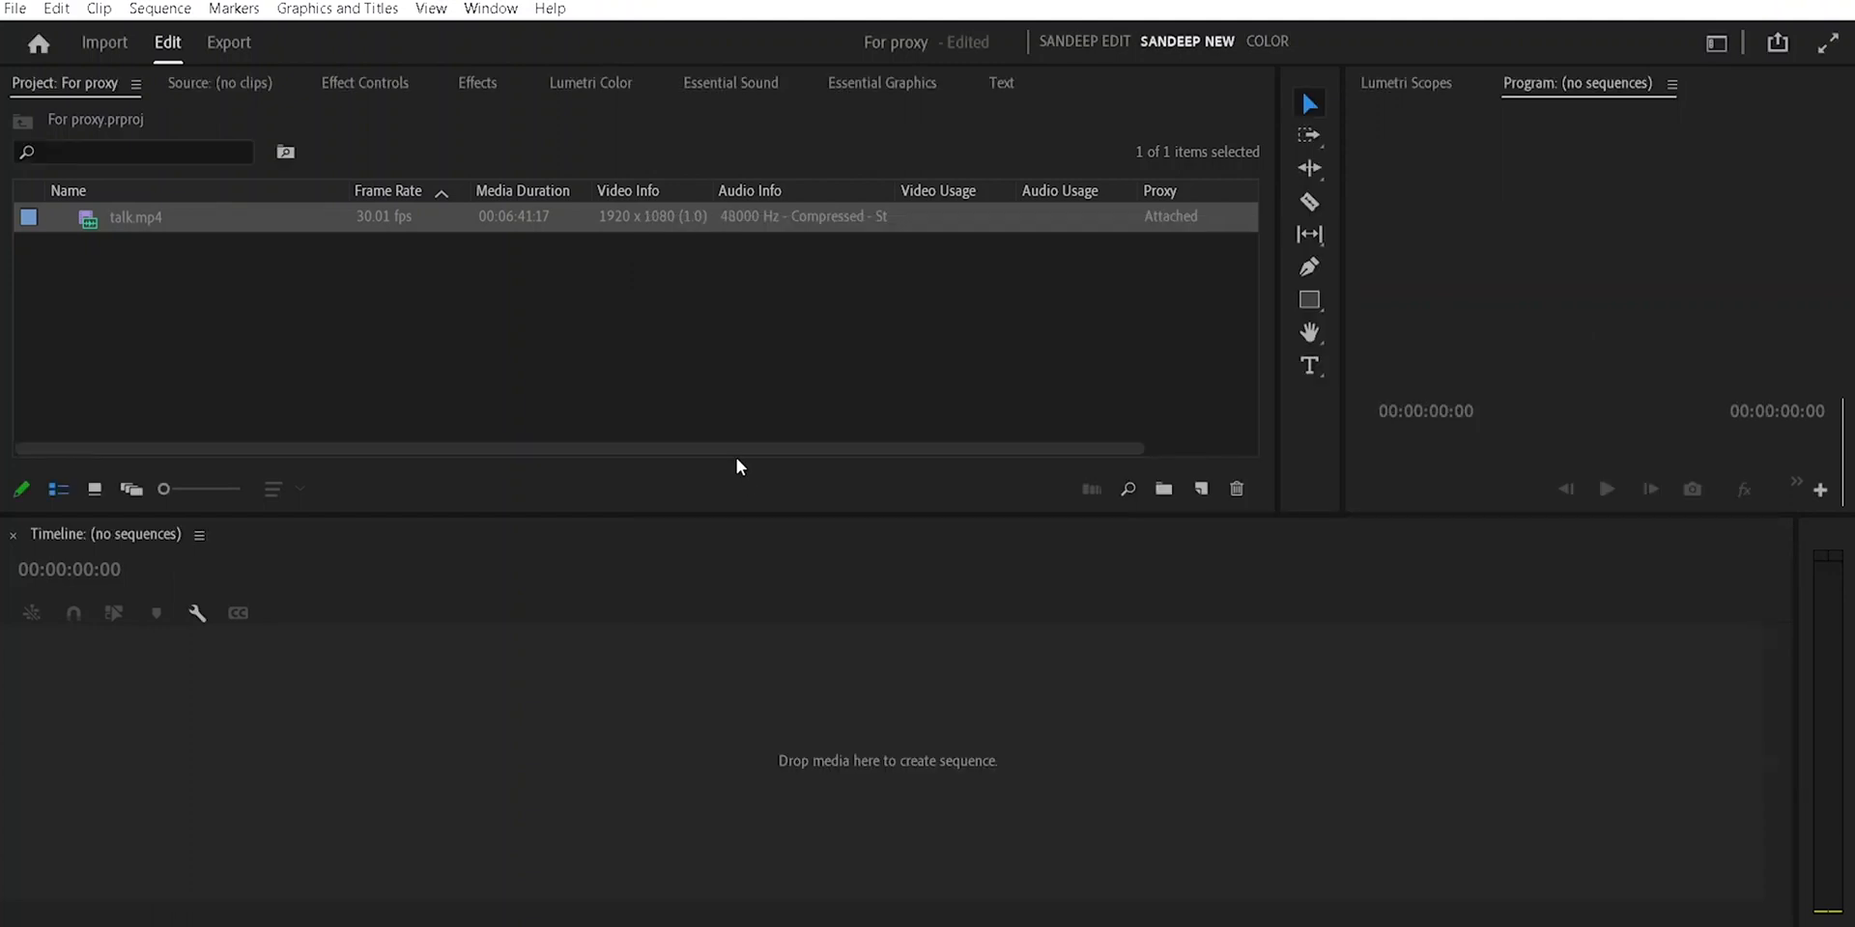
{"action": "left_click_drag", "start_coordinate": [160, 271], "coordinate": [107, 224]}
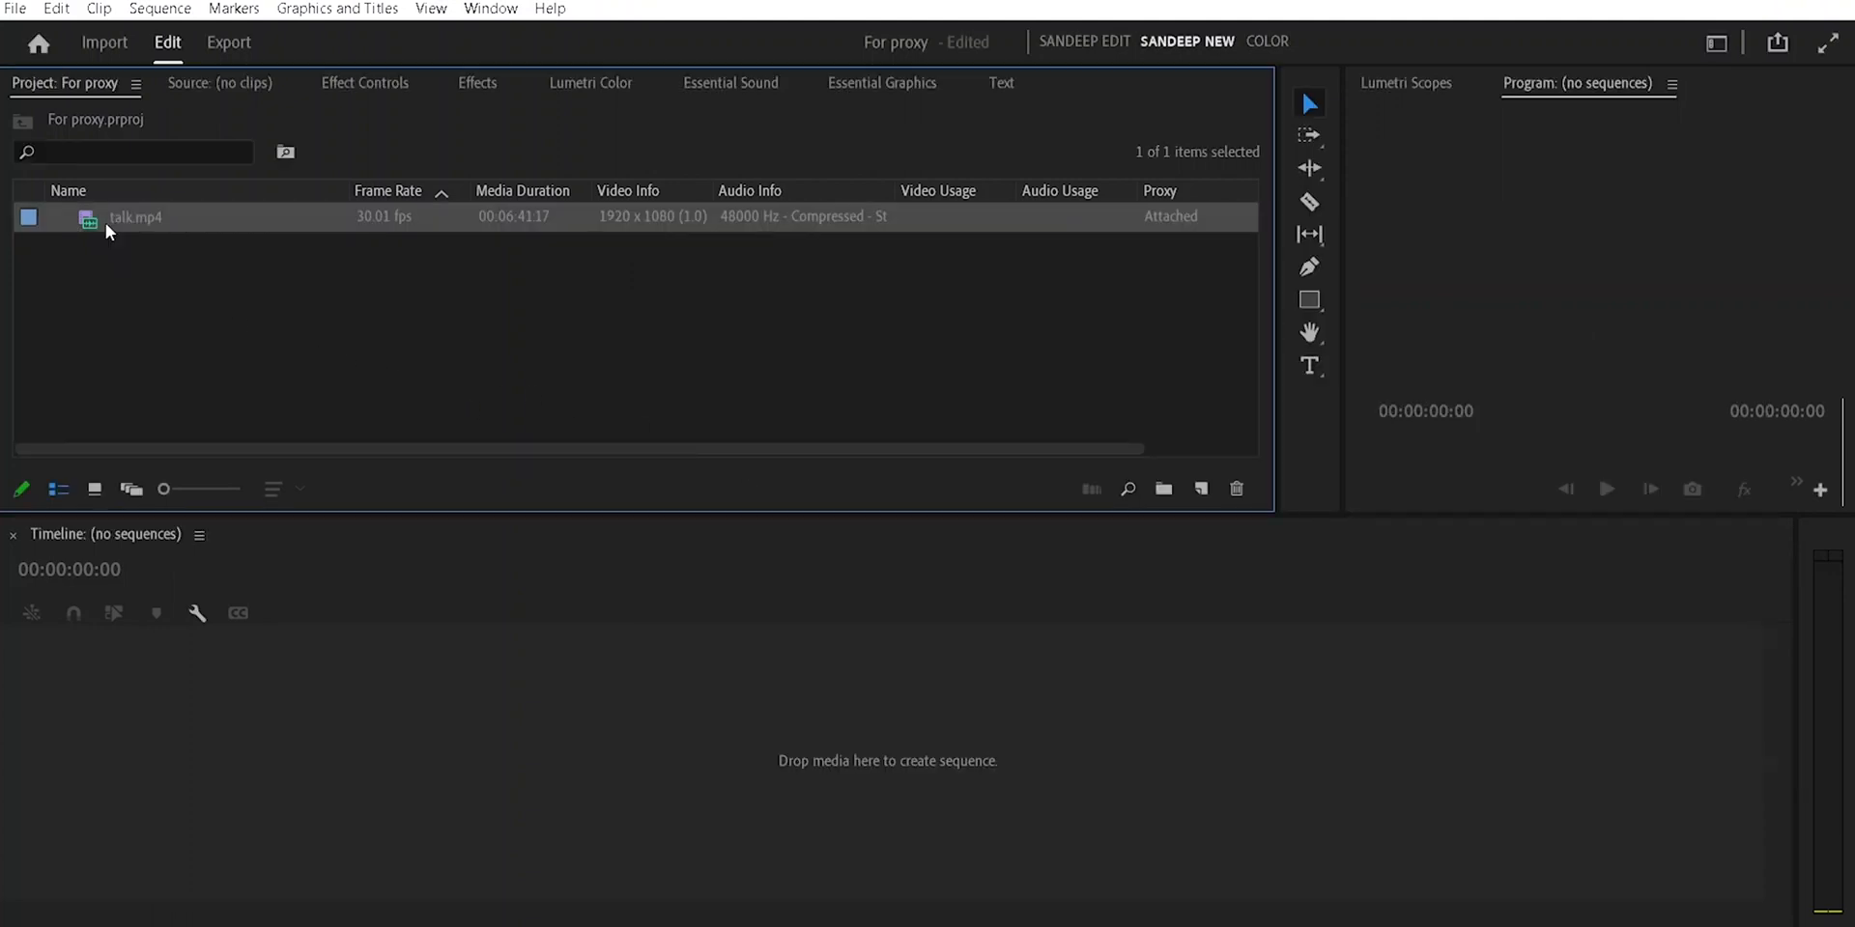
{"action": "key", "text": "Delete"}
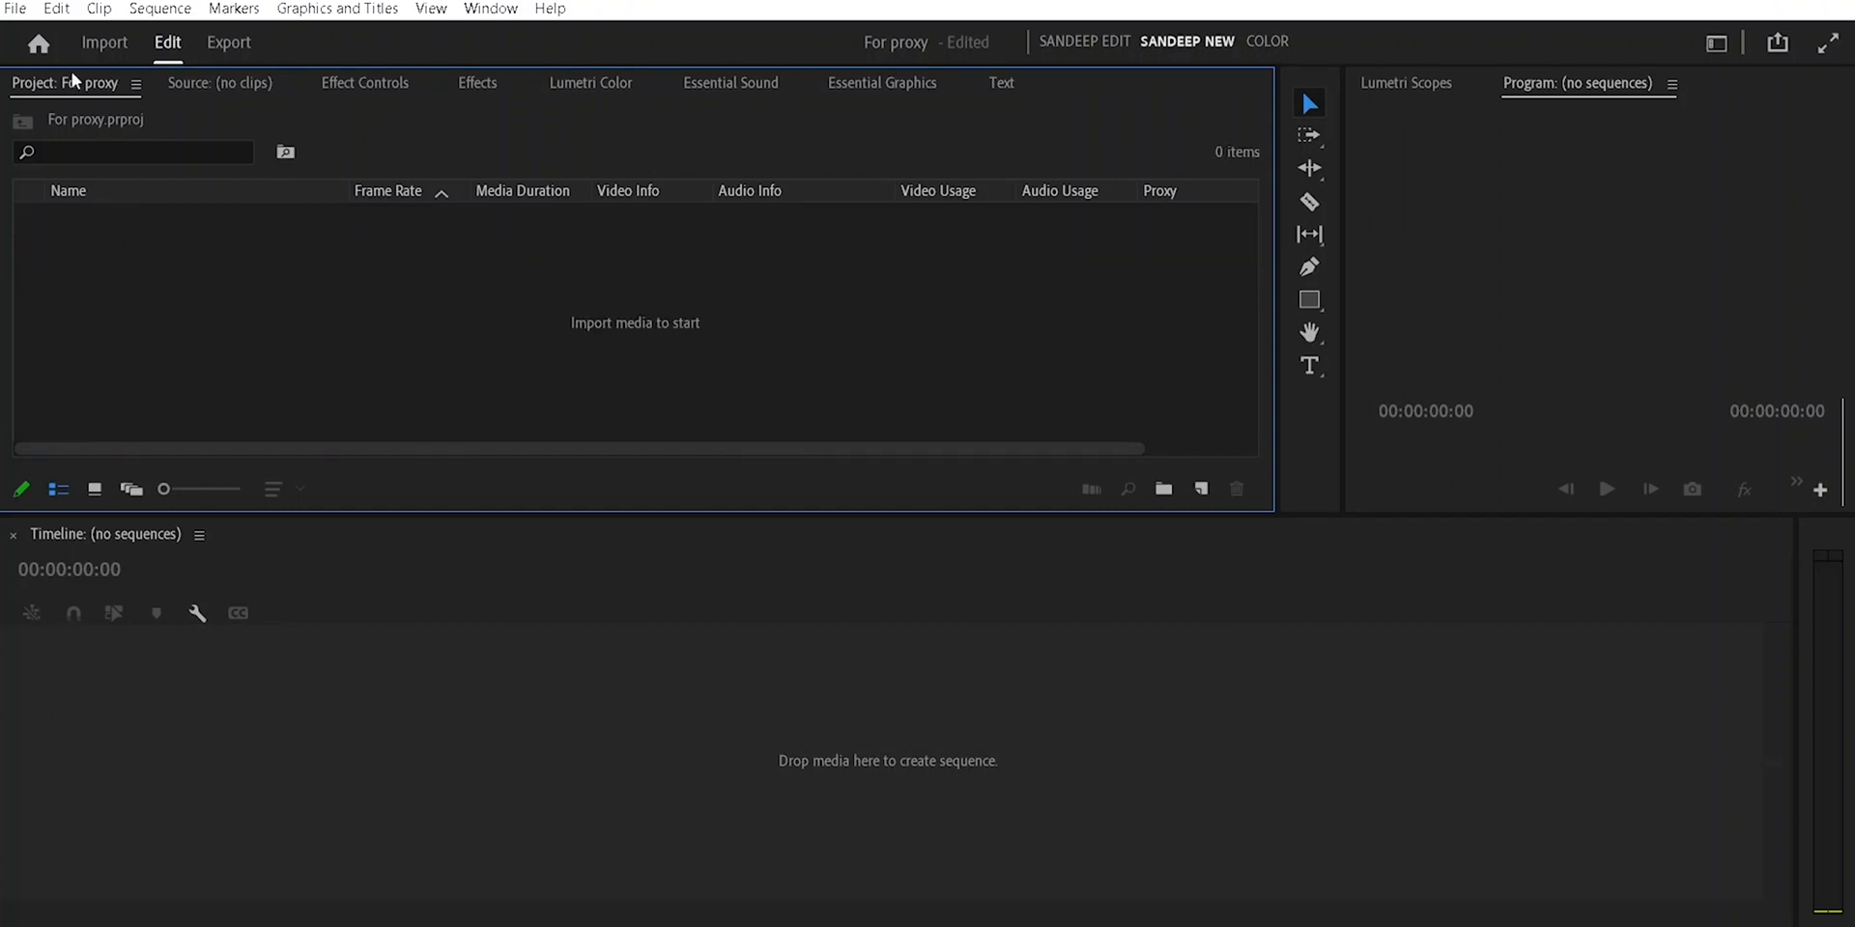
Delete talk_Proxy.mp4 from the Proxy project folder inside the desktop's Prac folder and return to Premiere Pro
{"action": "mouse_move", "coordinate": [489, 919]}
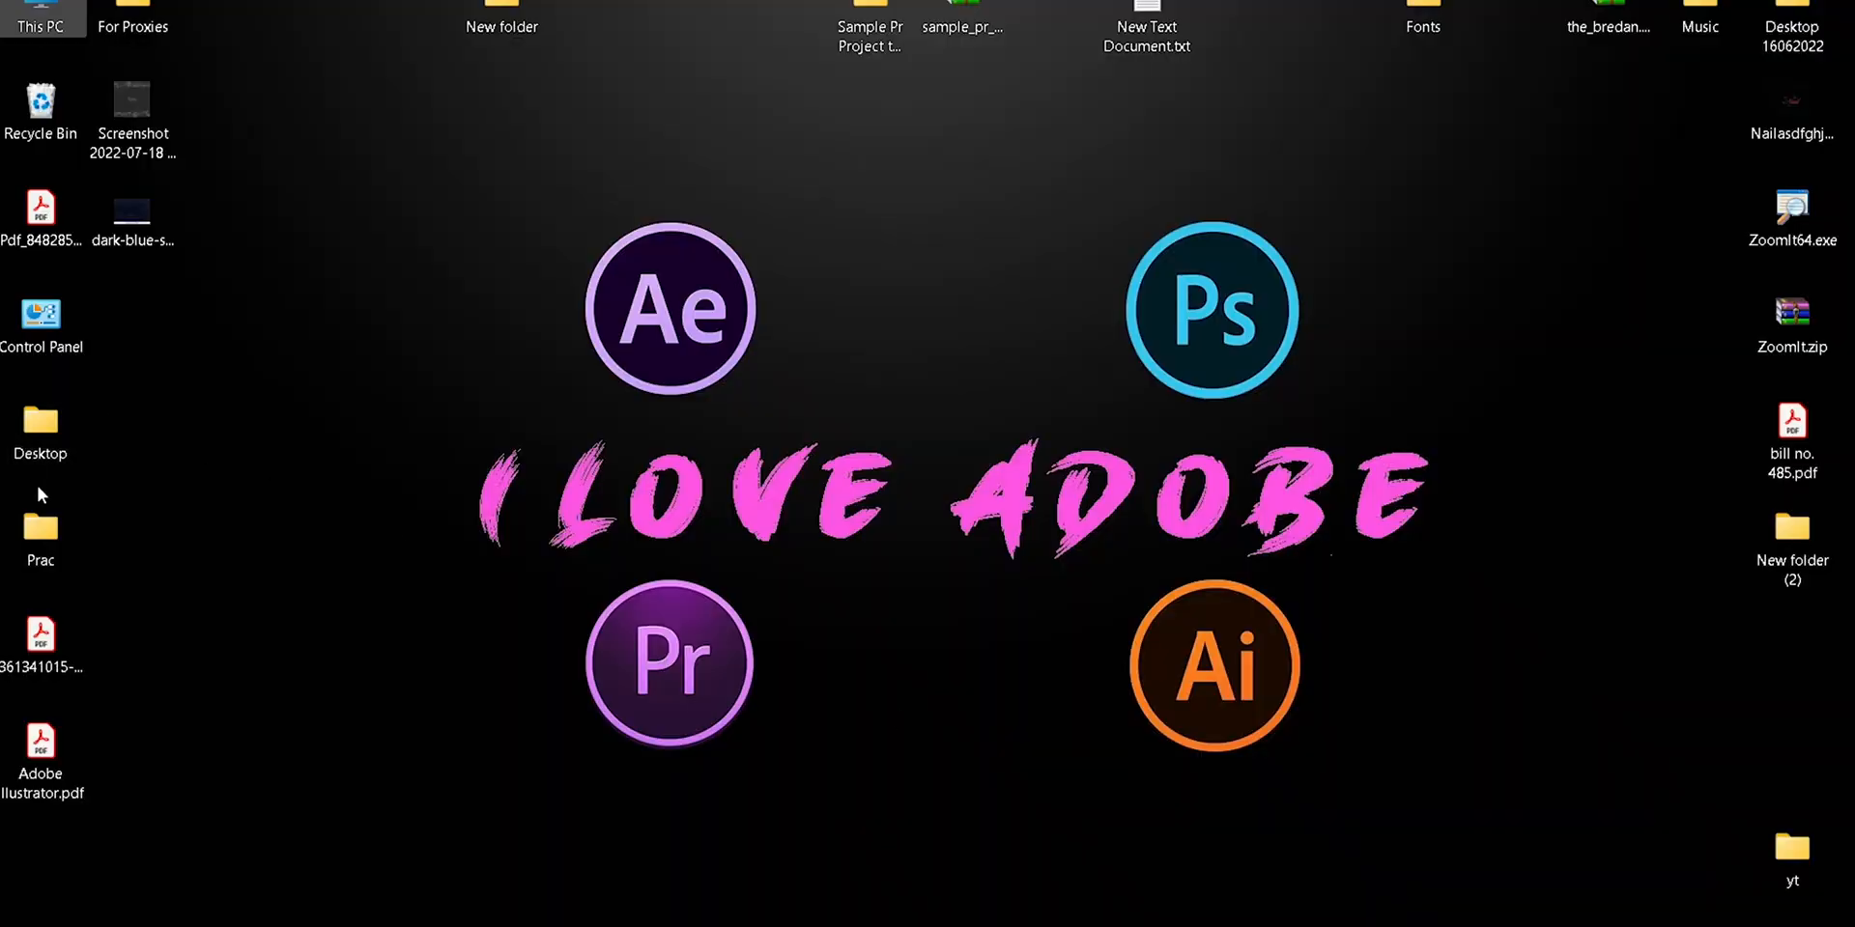
{"action": "double_click", "coordinate": [40, 526]}
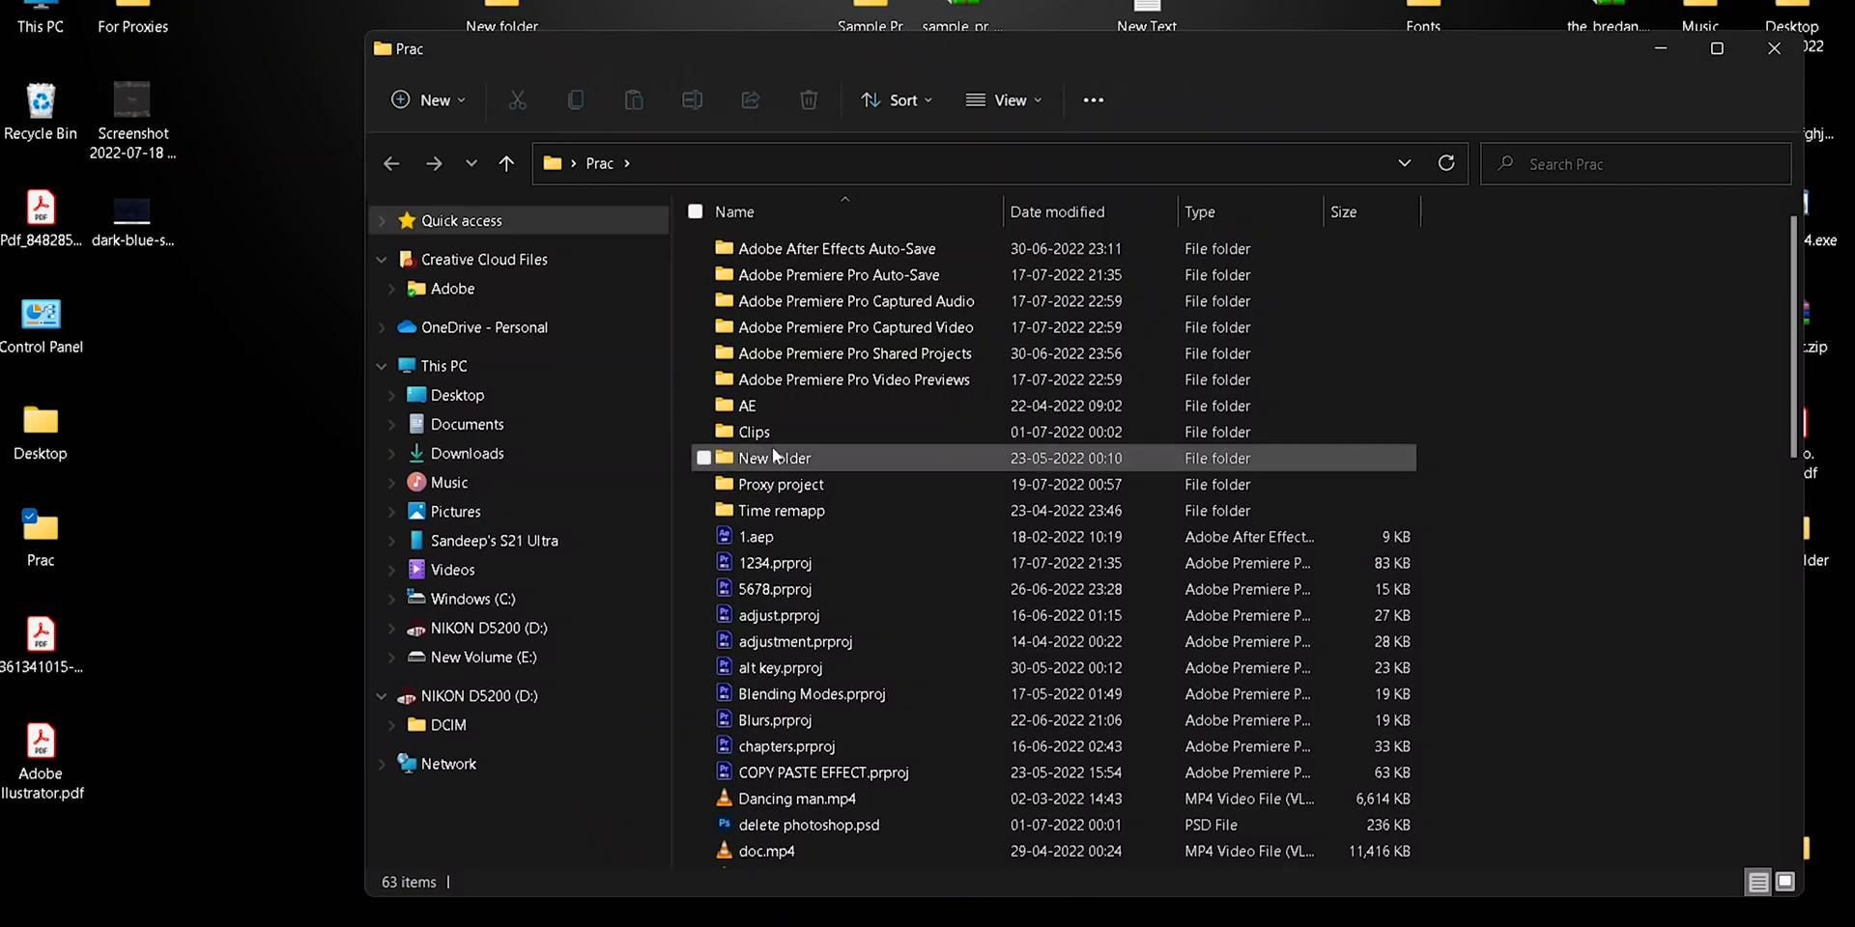
{"action": "double_click", "coordinate": [781, 481]}
{"action": "left_click", "coordinate": [784, 407]}
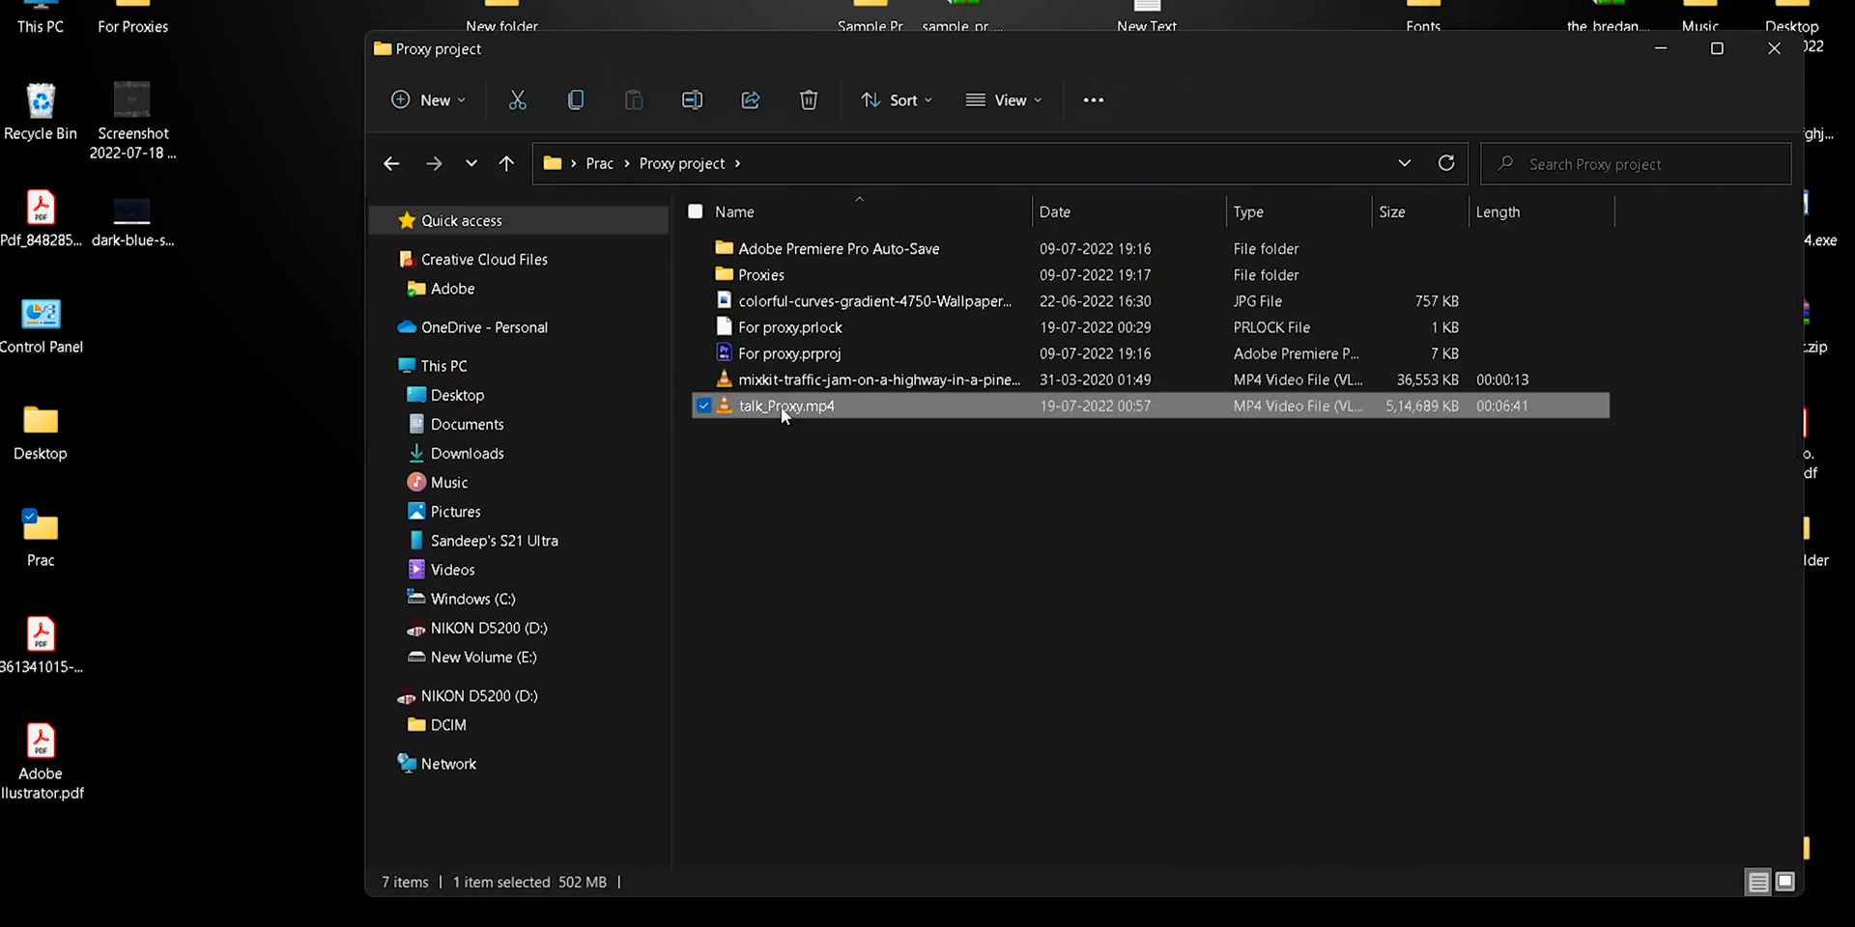
{"action": "key", "text": "Delete"}
{"action": "left_click", "coordinate": [1004, 560]}
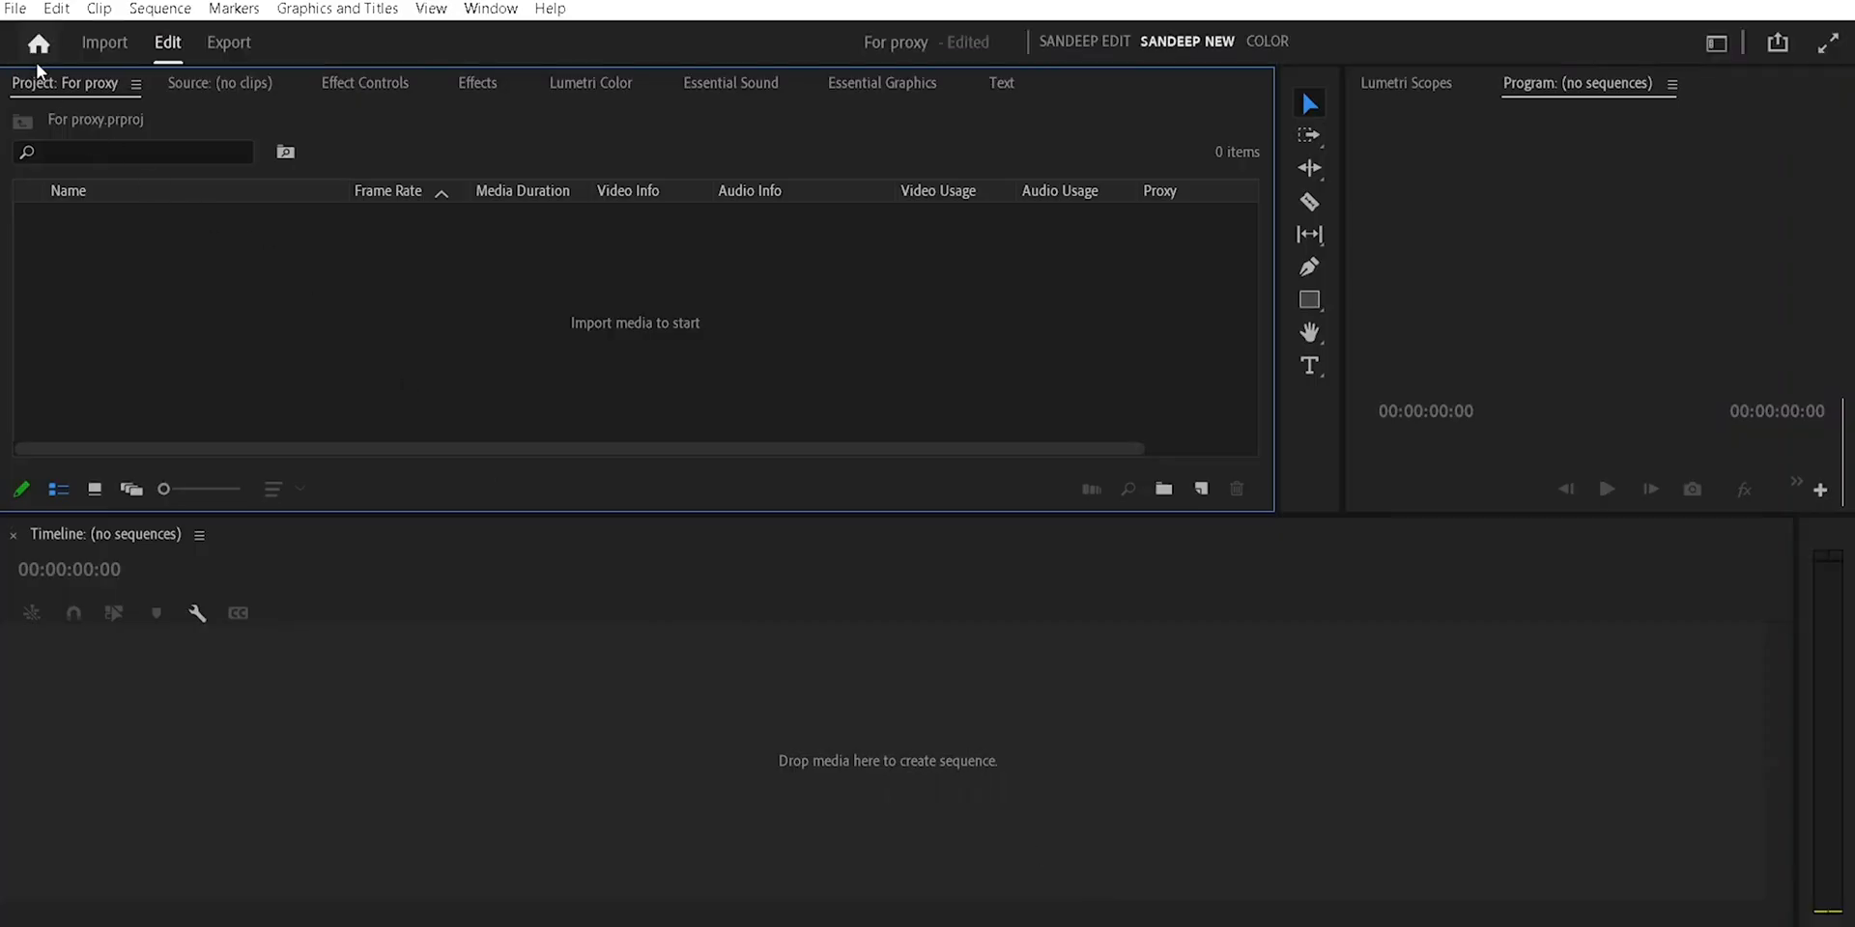
Set the project's ingest option to Copy and Create Proxies and apply it
{"action": "left_click", "coordinate": [16, 12]}
{"action": "mouse_move", "coordinate": [258, 813]}
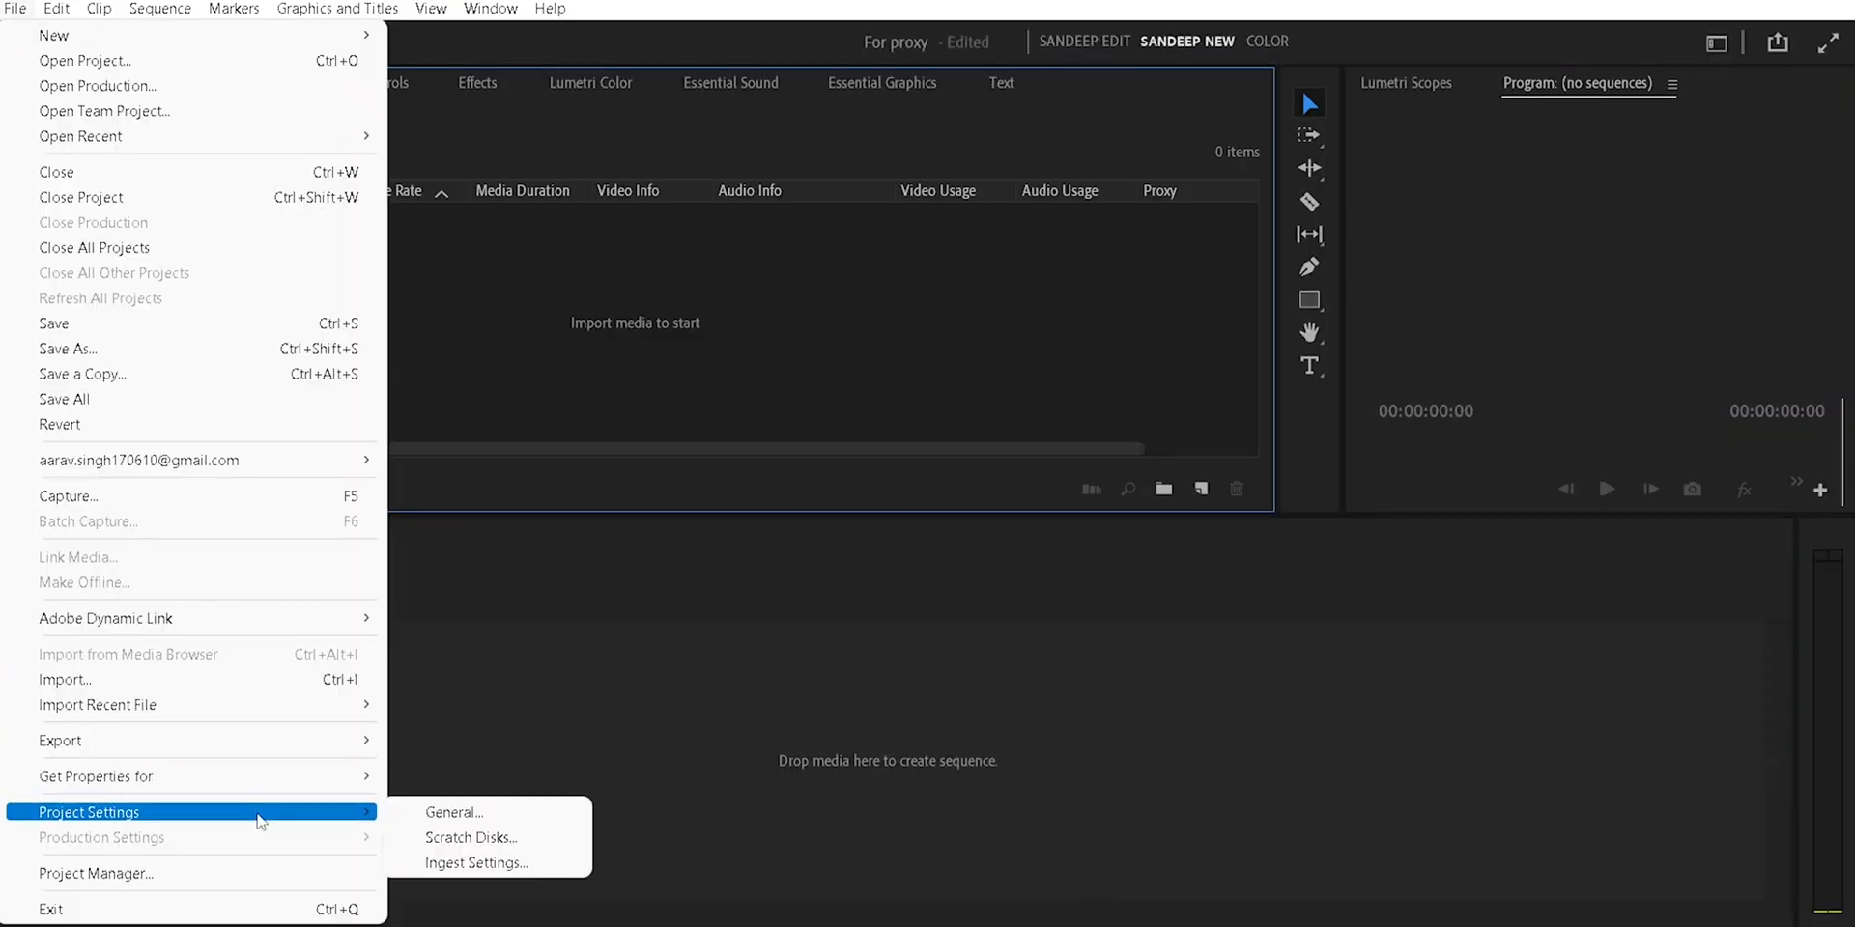
{"action": "left_click", "coordinate": [454, 837]}
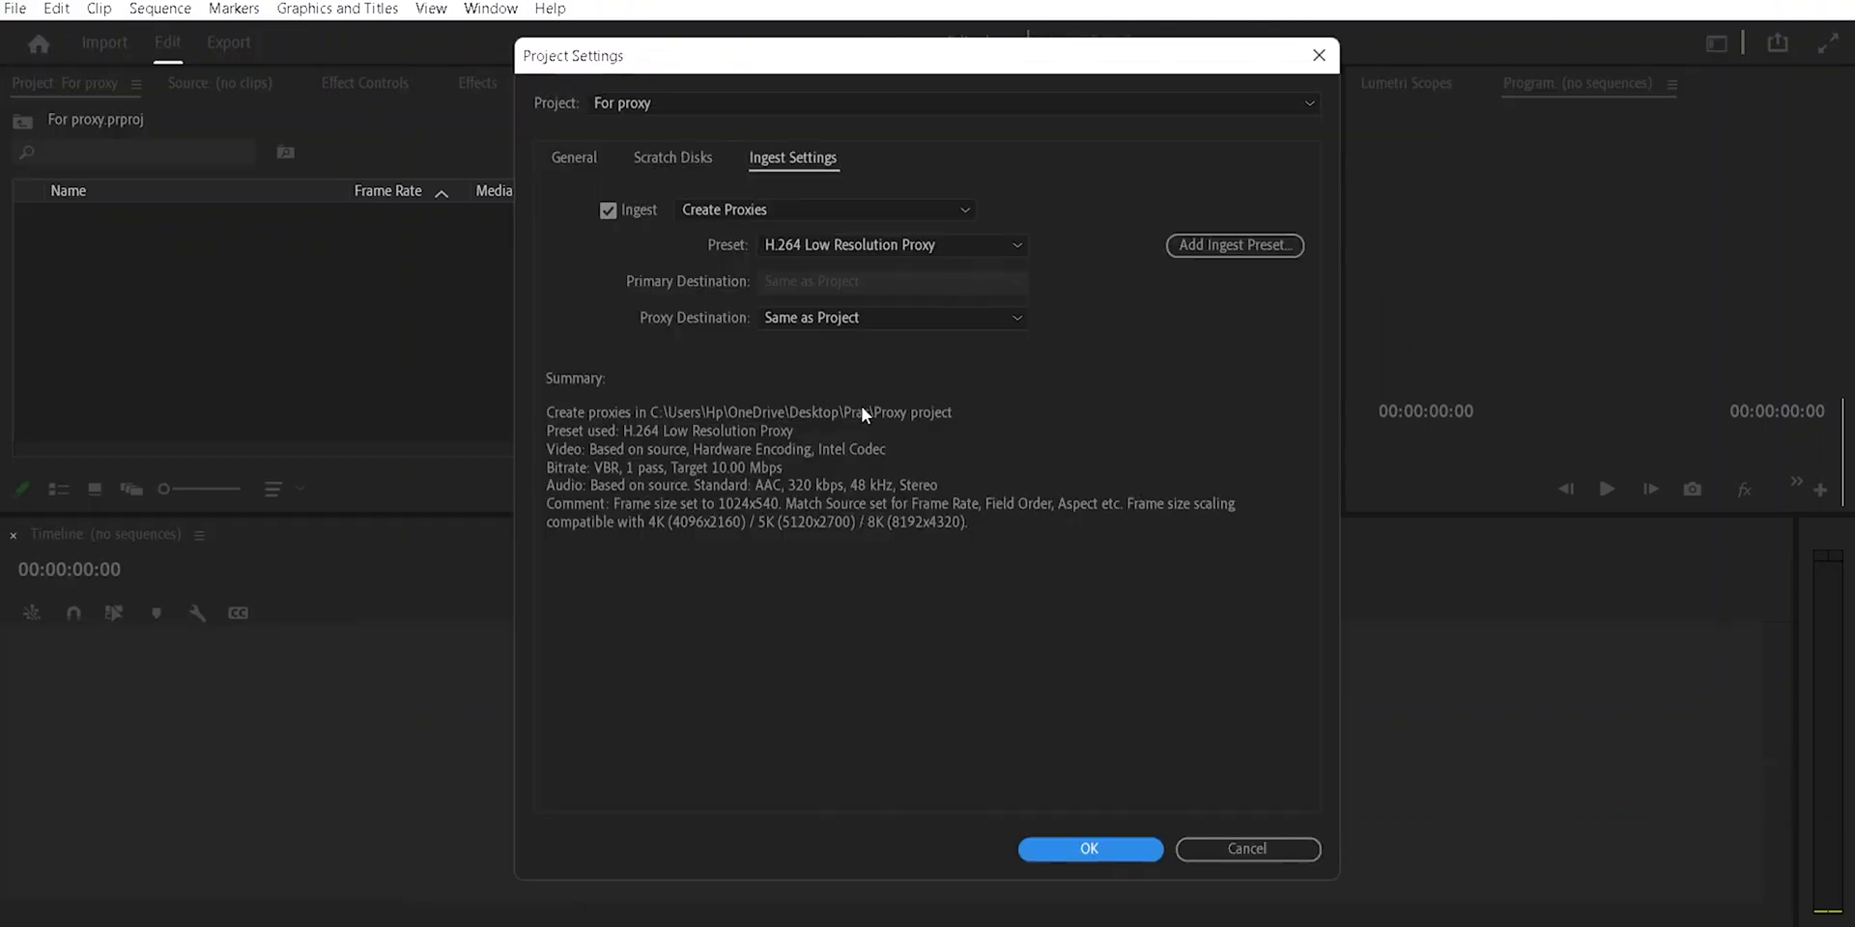
{"action": "left_click", "coordinate": [901, 214]}
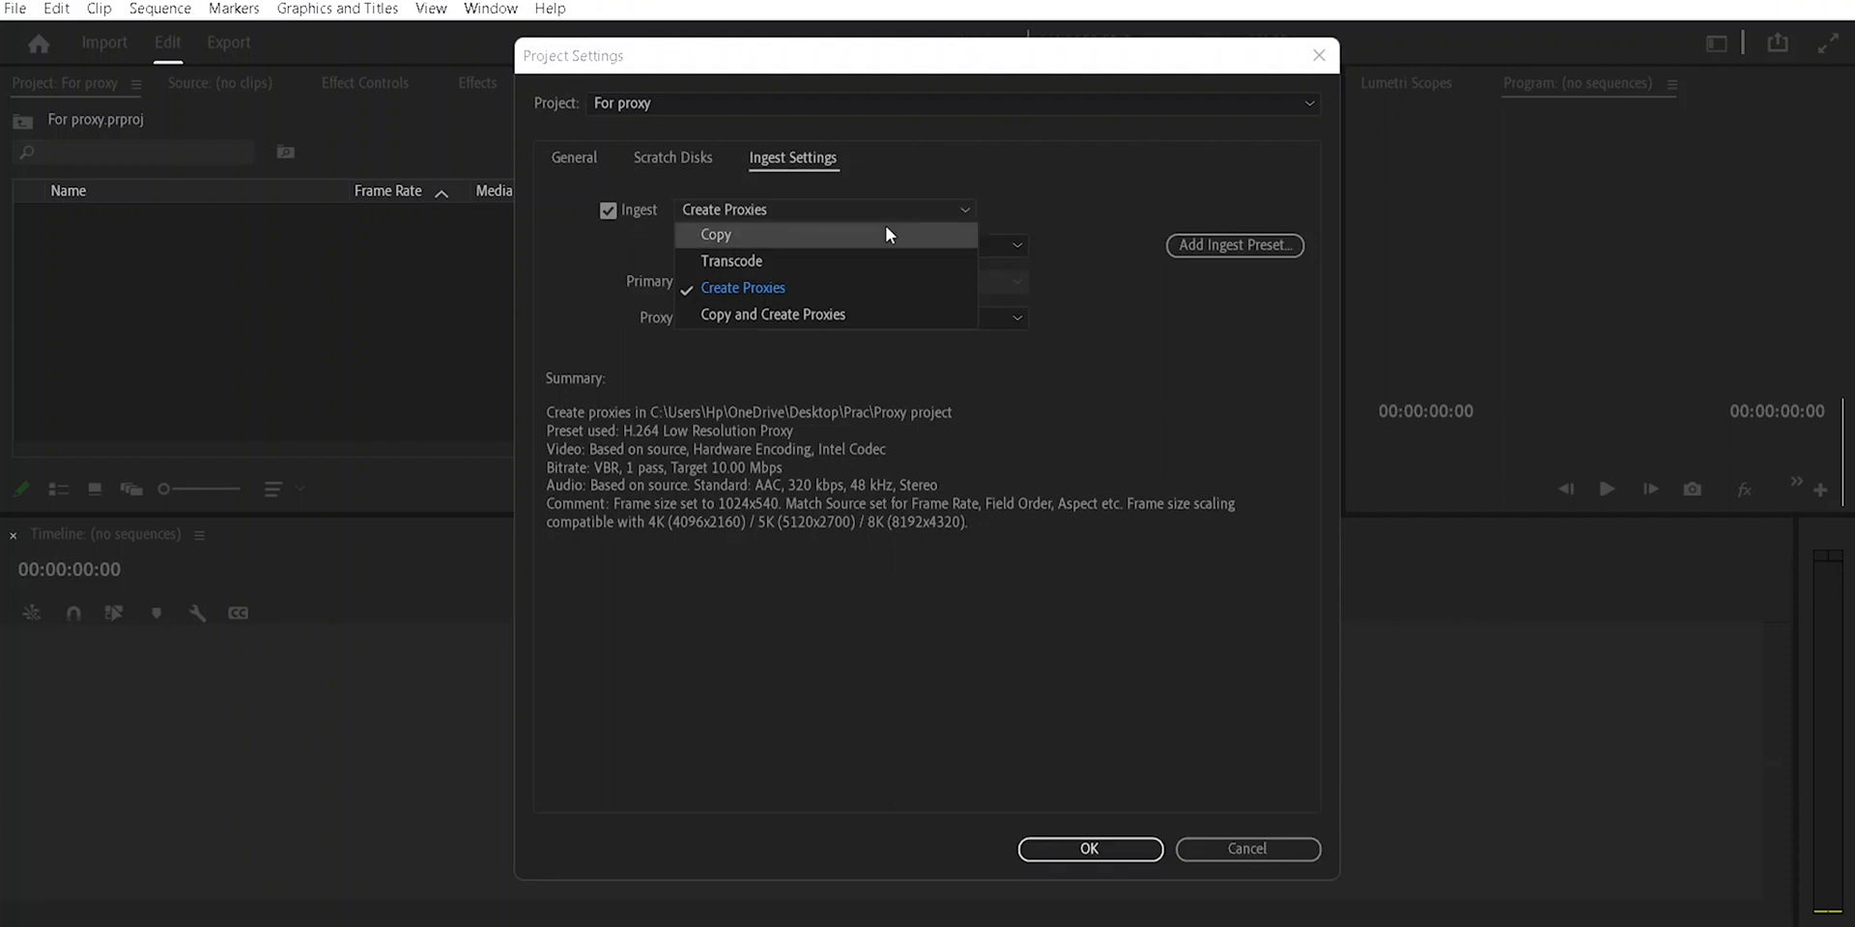
{"action": "left_click", "coordinate": [803, 315]}
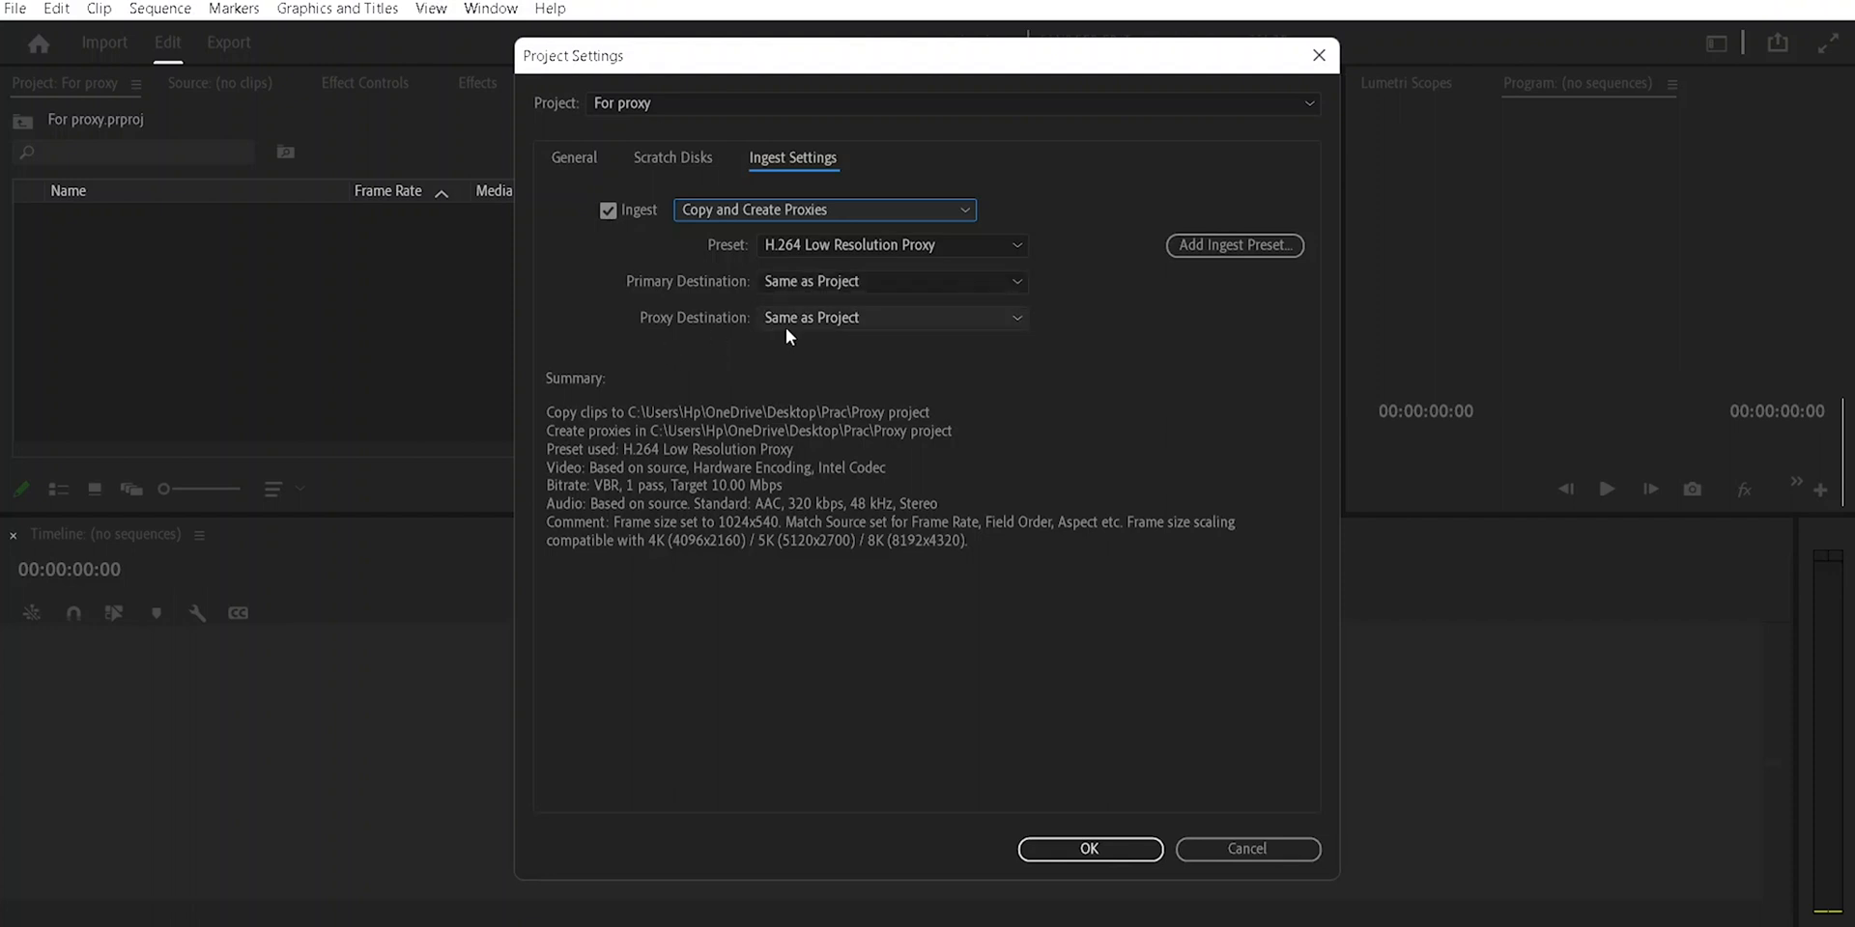
{"action": "left_click", "coordinate": [1095, 848]}
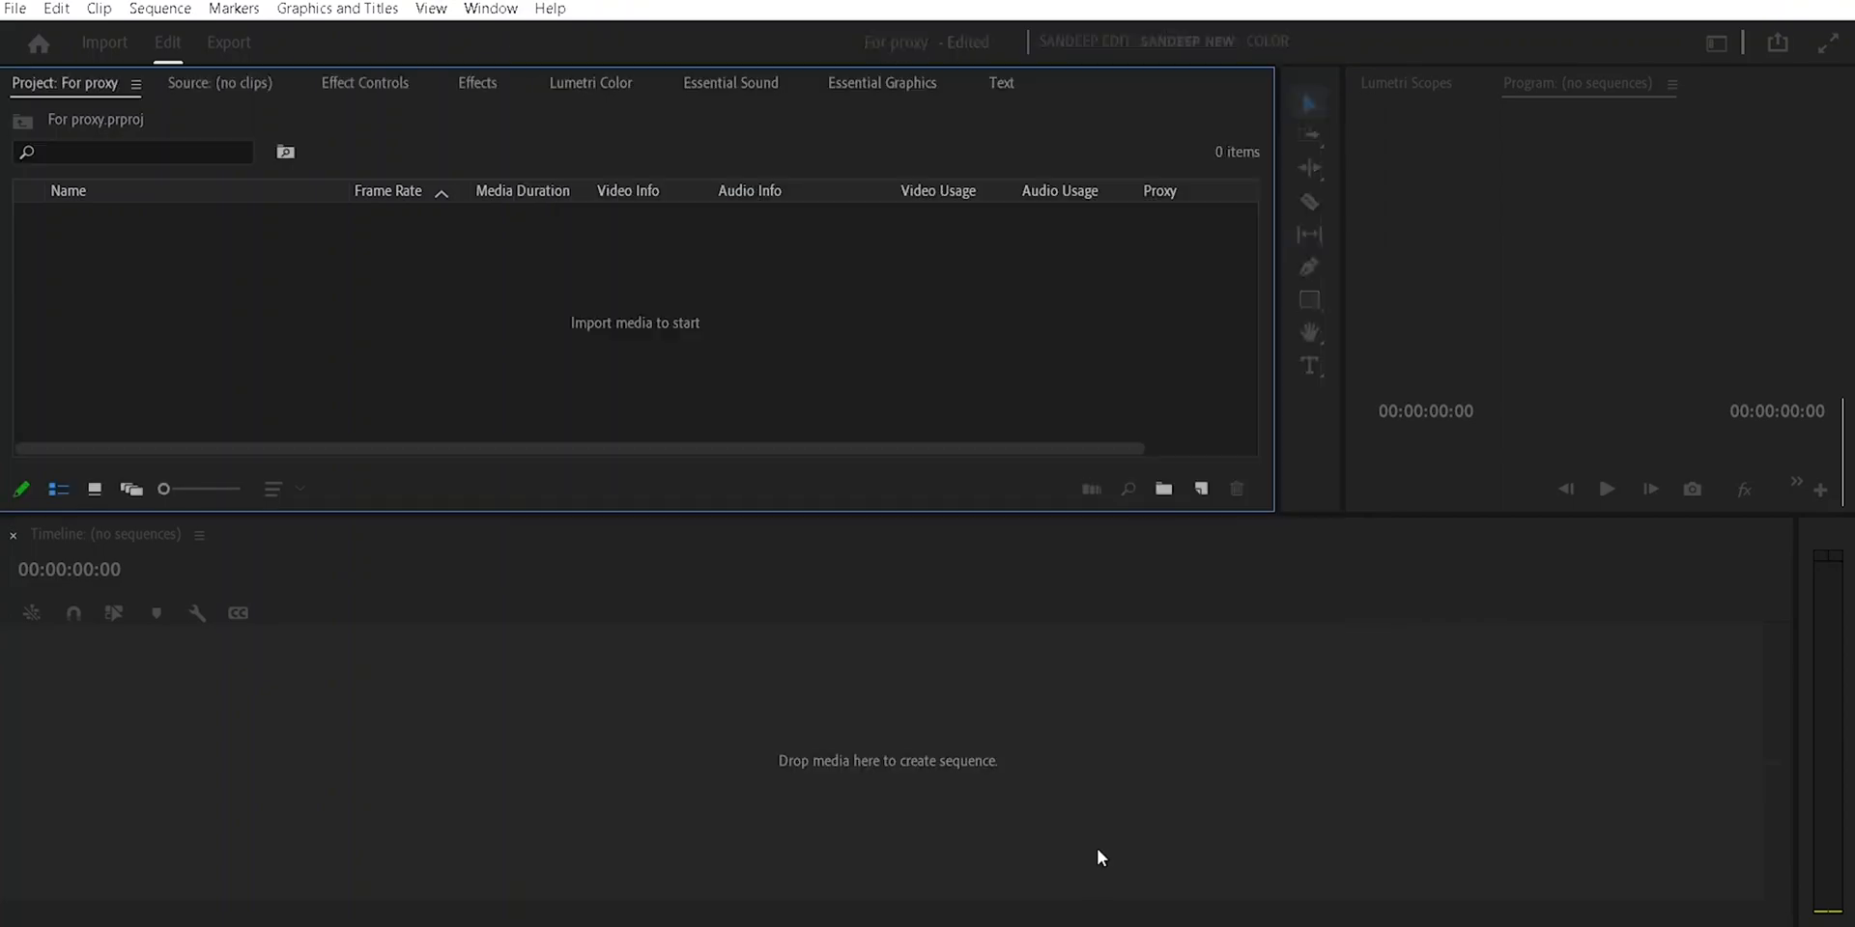
Import talk.mp4 from the camera card again with the new ingest option
{"action": "double_click", "coordinate": [358, 327]}
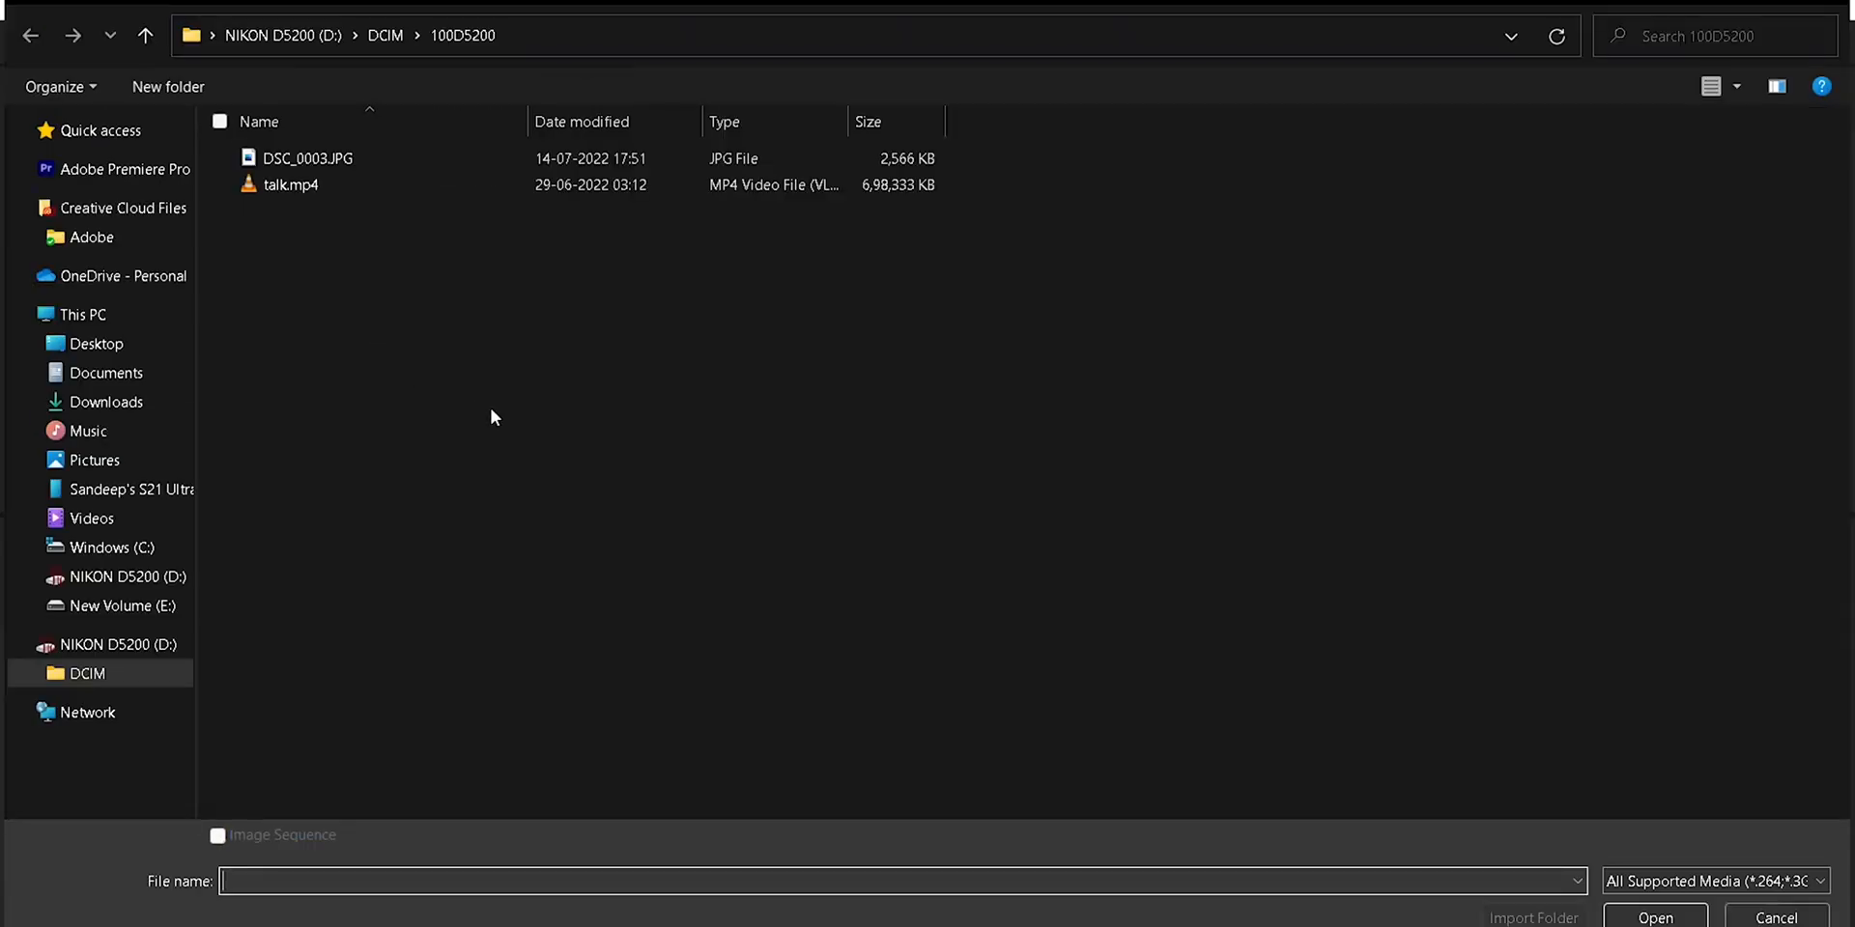
{"action": "left_click", "coordinate": [293, 184]}
{"action": "left_click", "coordinate": [1654, 917]}
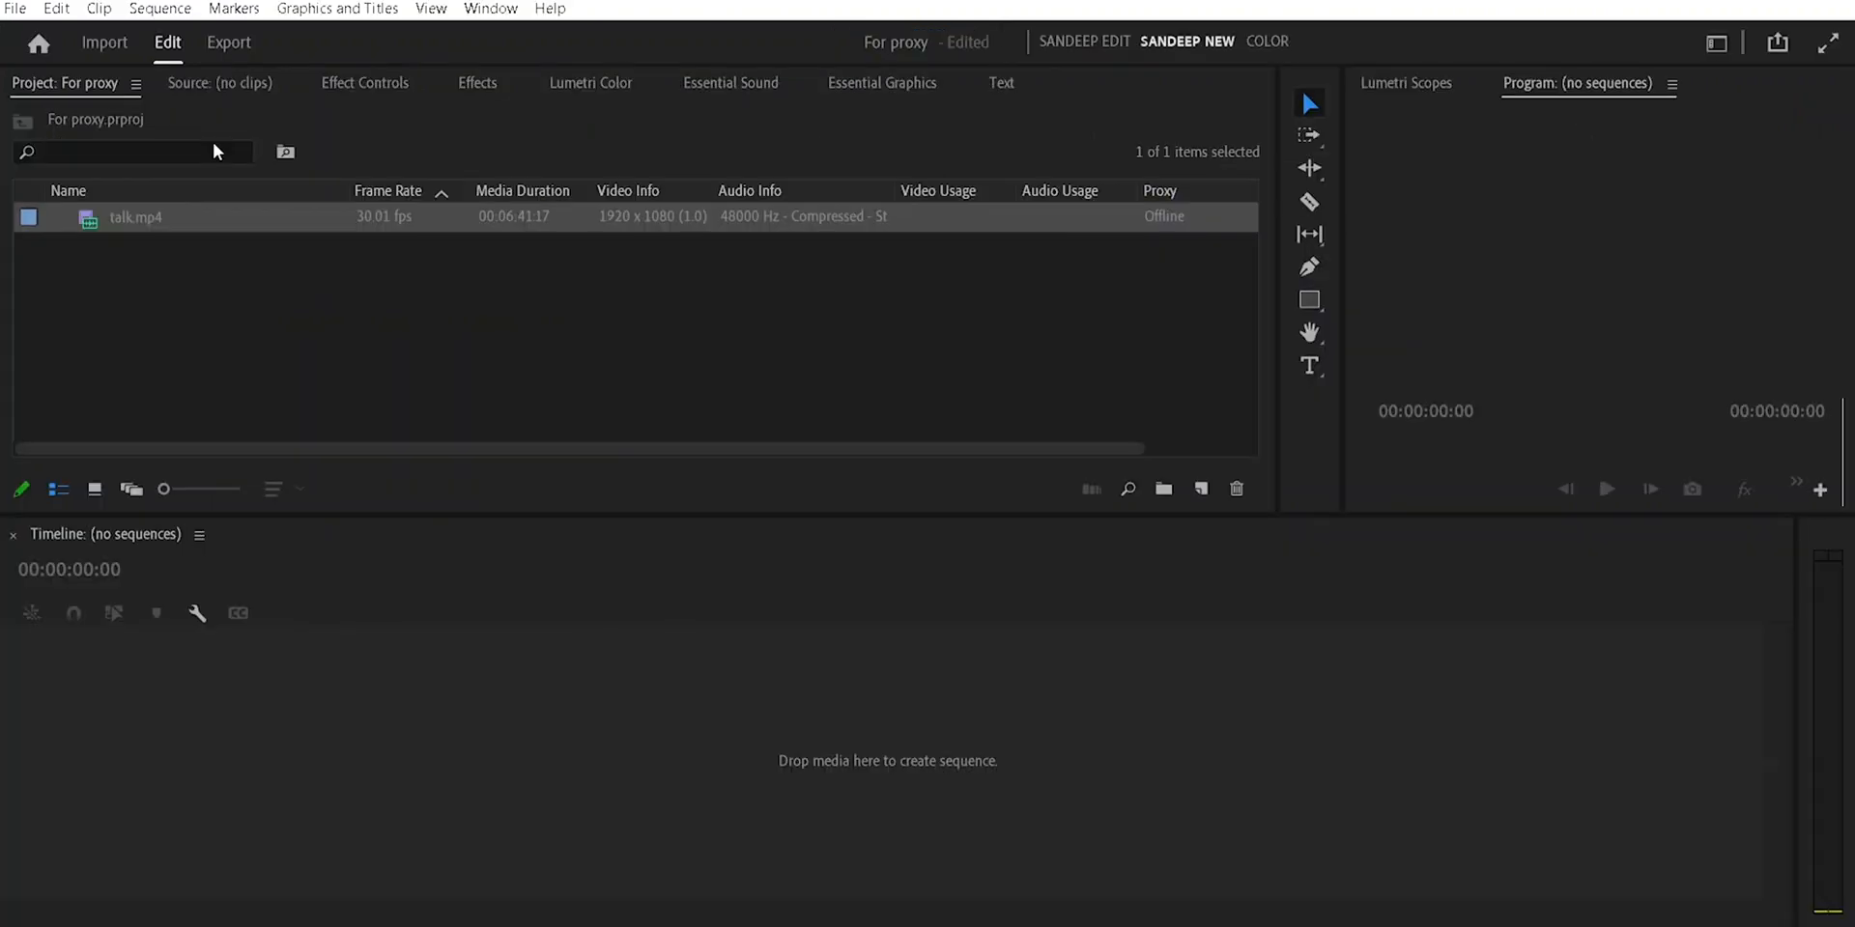
Review the project's ingest settings and switch to Media Encoder to check the talk.mp4 copy and proxy jobs
{"action": "left_click", "coordinate": [15, 8]}
{"action": "mouse_move", "coordinate": [261, 817]}
{"action": "left_click", "coordinate": [474, 864]}
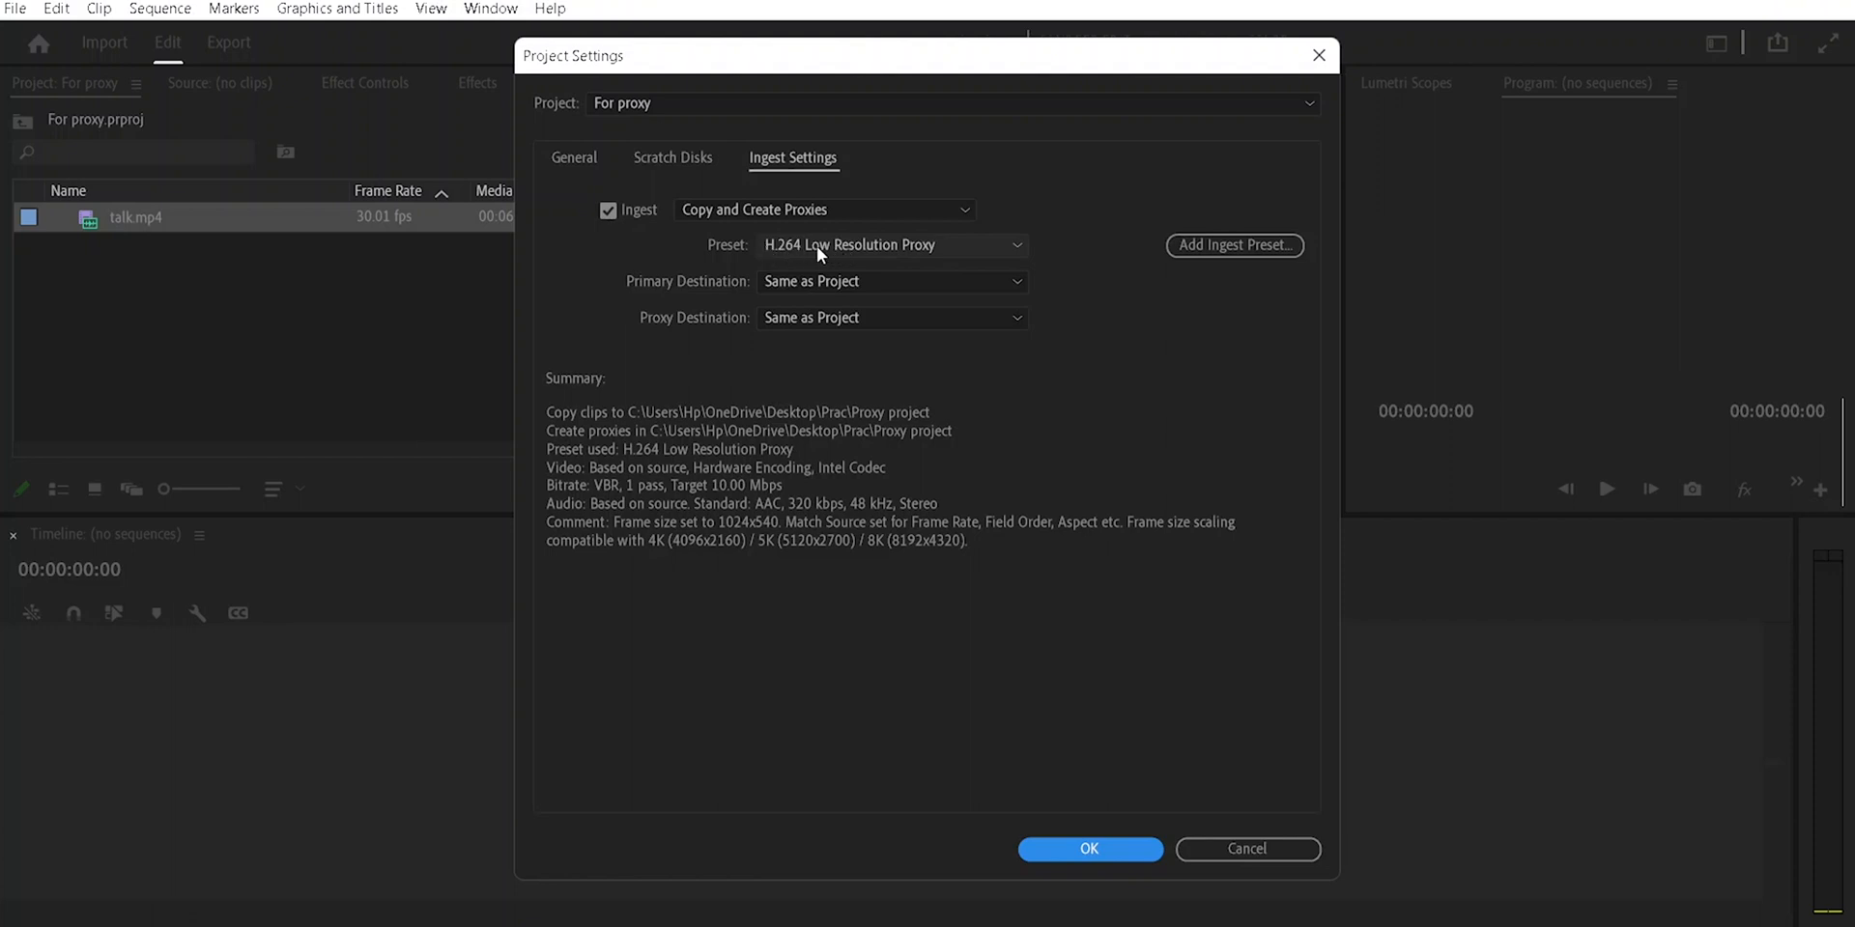
{"action": "left_click", "coordinate": [1105, 850]}
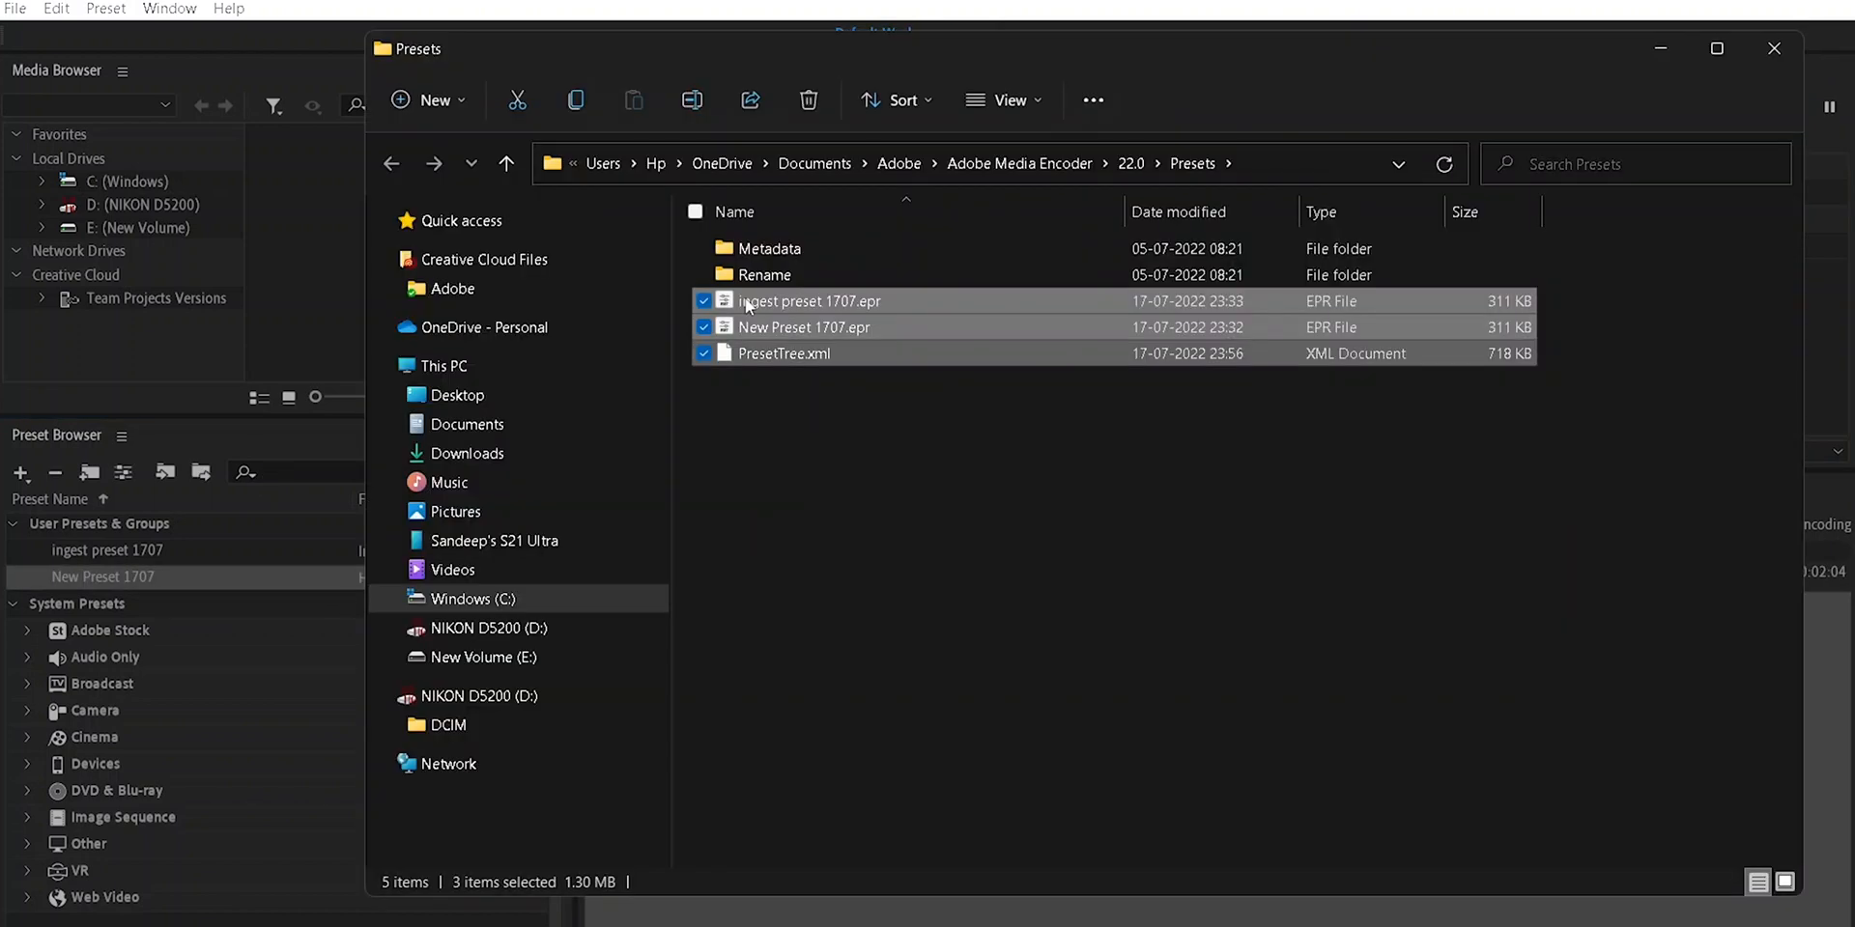
{"action": "right_click", "coordinate": [803, 328]}
{"action": "left_click", "coordinate": [1023, 359]}
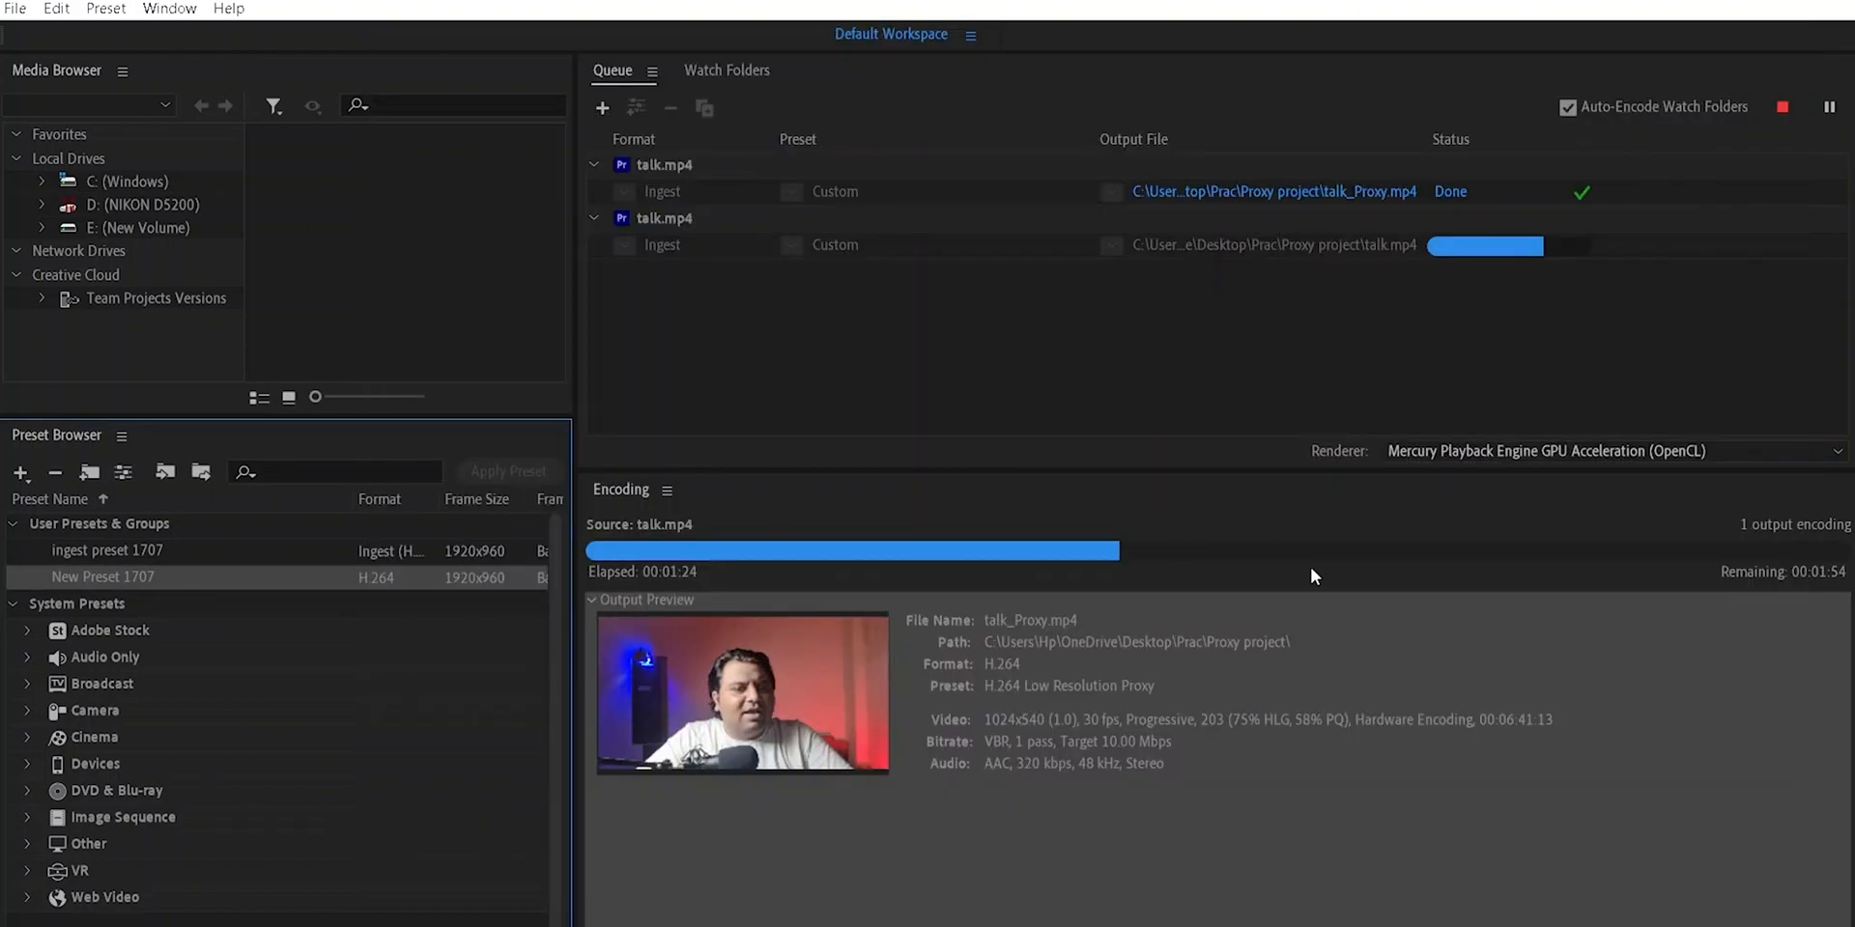